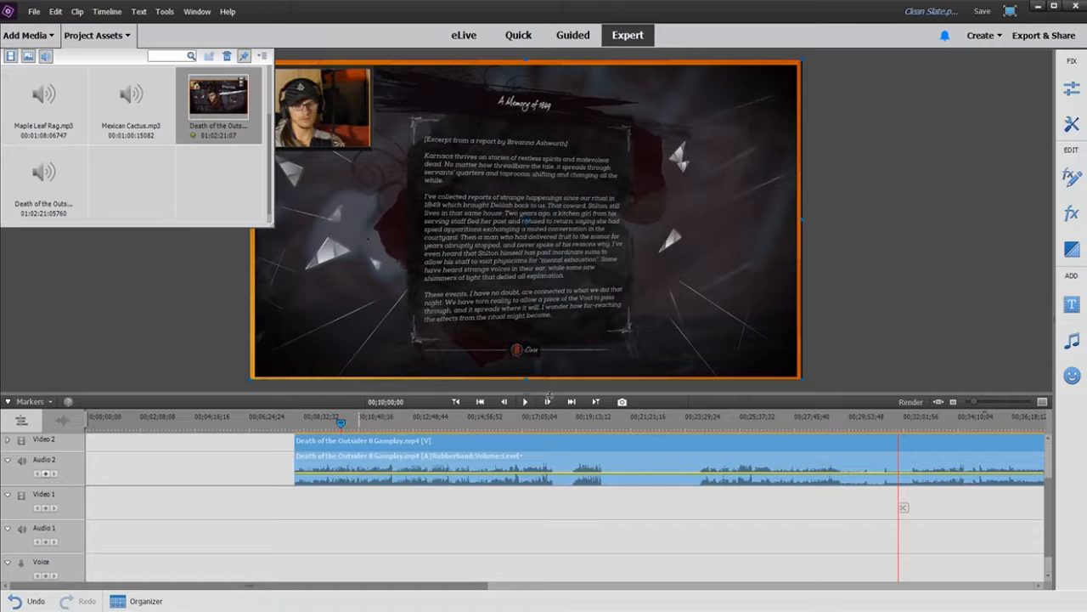
Step: Move the Death of the Outsider 8 Gameplay clip to the very start of the timeline on Video 2
{"action": "left_click_drag", "start_coordinate": [550, 393], "coordinate": [550, 391]}
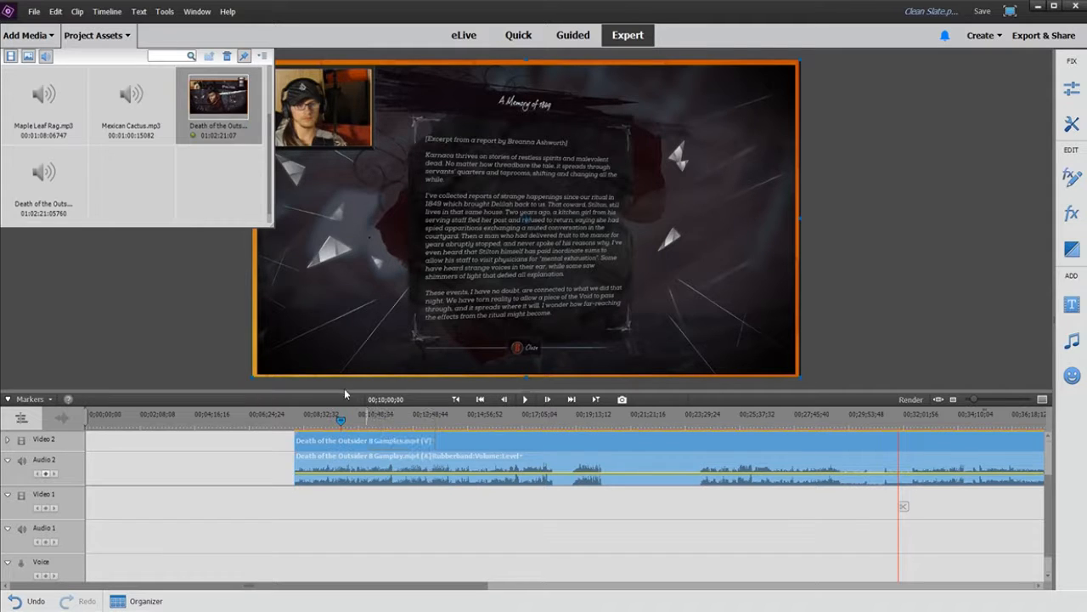
{"action": "left_click_drag", "start_coordinate": [426, 459], "coordinate": [213, 464]}
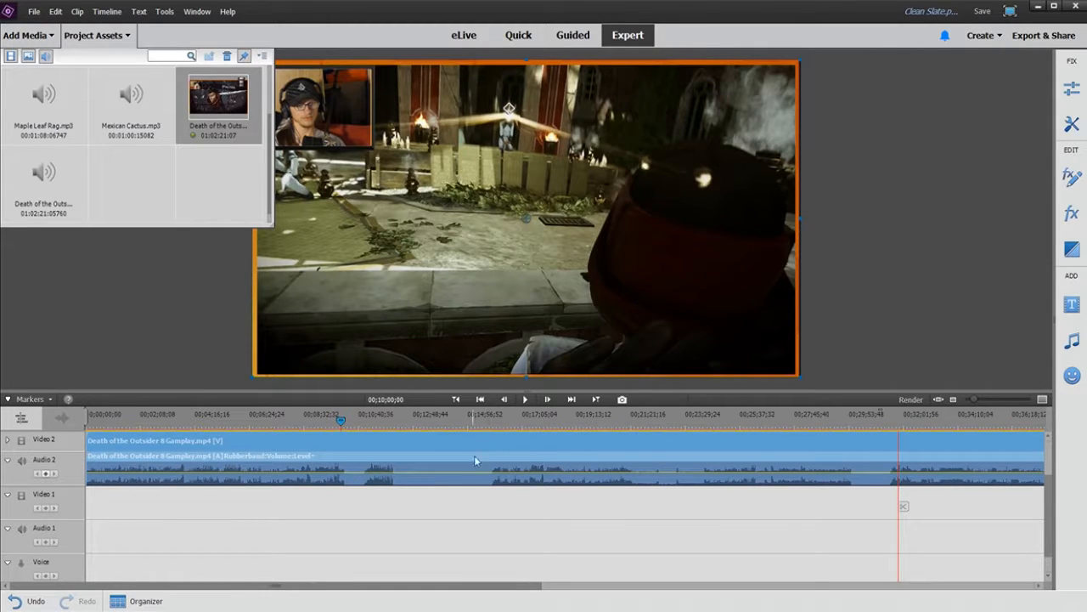
{"action": "left_click_drag", "start_coordinate": [487, 448], "coordinate": [483, 499]}
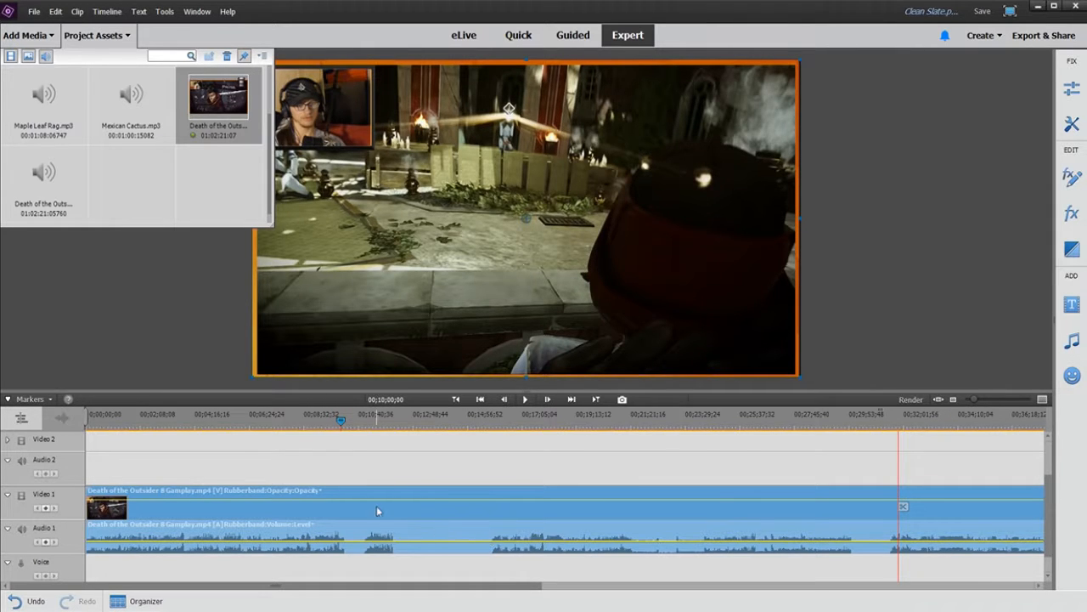
{"action": "left_click_drag", "start_coordinate": [378, 482], "coordinate": [367, 463]}
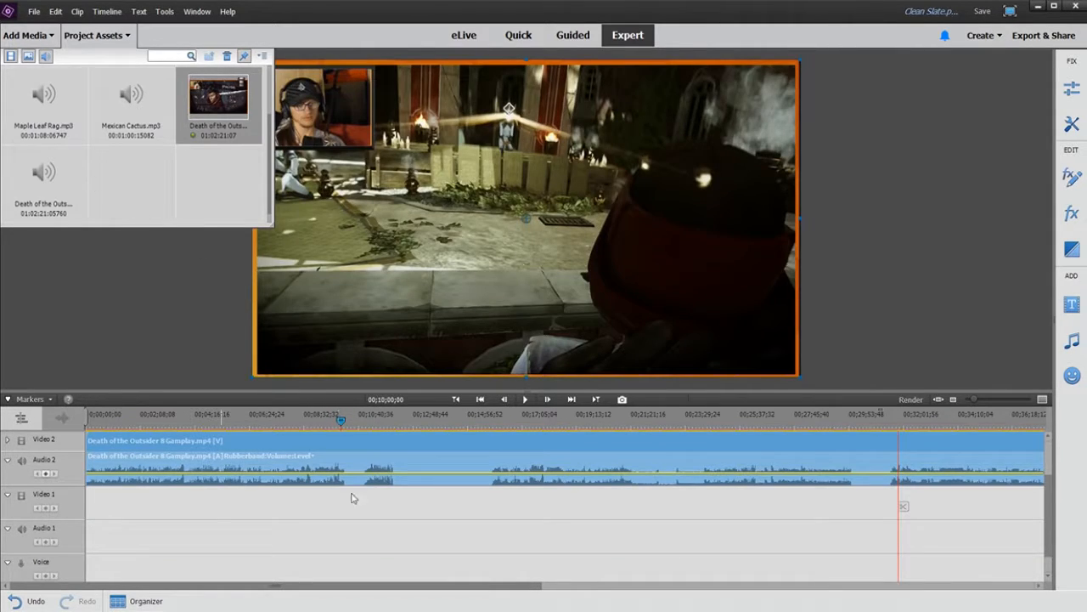
Step: Add the Death of the Outsider 8 Audio.mp3 clip to Audio 1 at the start of the timeline
{"action": "left_click_drag", "start_coordinate": [41, 188], "coordinate": [87, 520]}
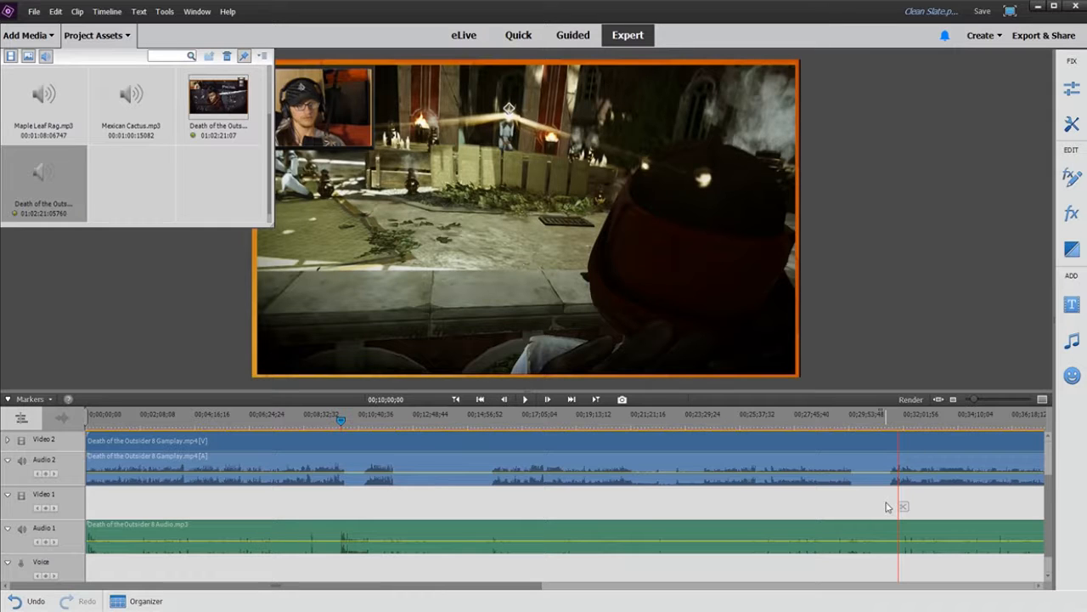
{"action": "scroll", "coordinate": [886, 507], "scroll_direction": "up", "scroll_amount": 1}
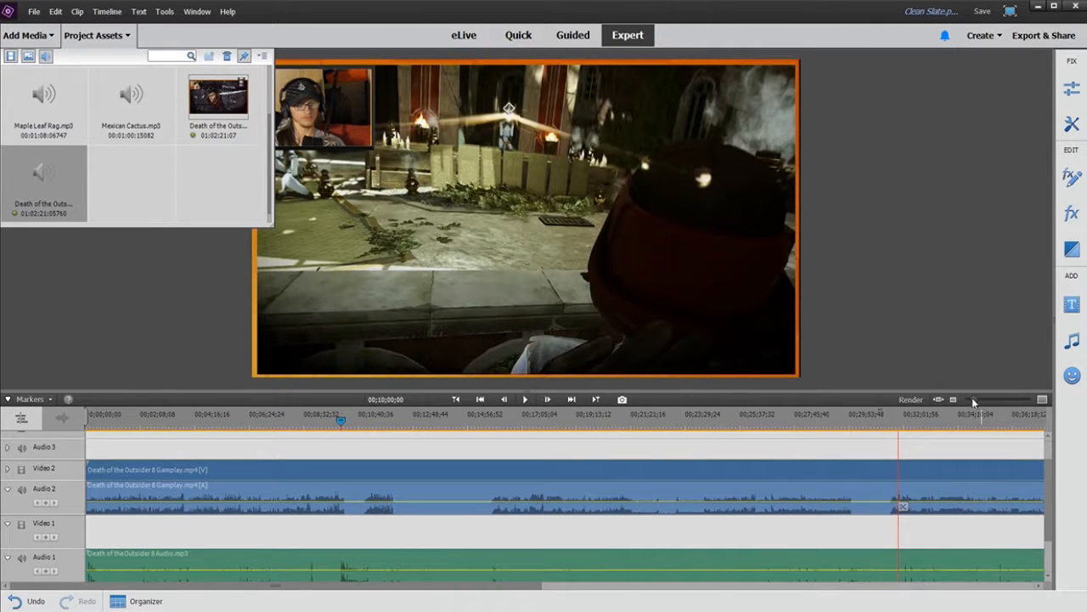
{"action": "left_click_drag", "start_coordinate": [974, 402], "coordinate": [967, 400]}
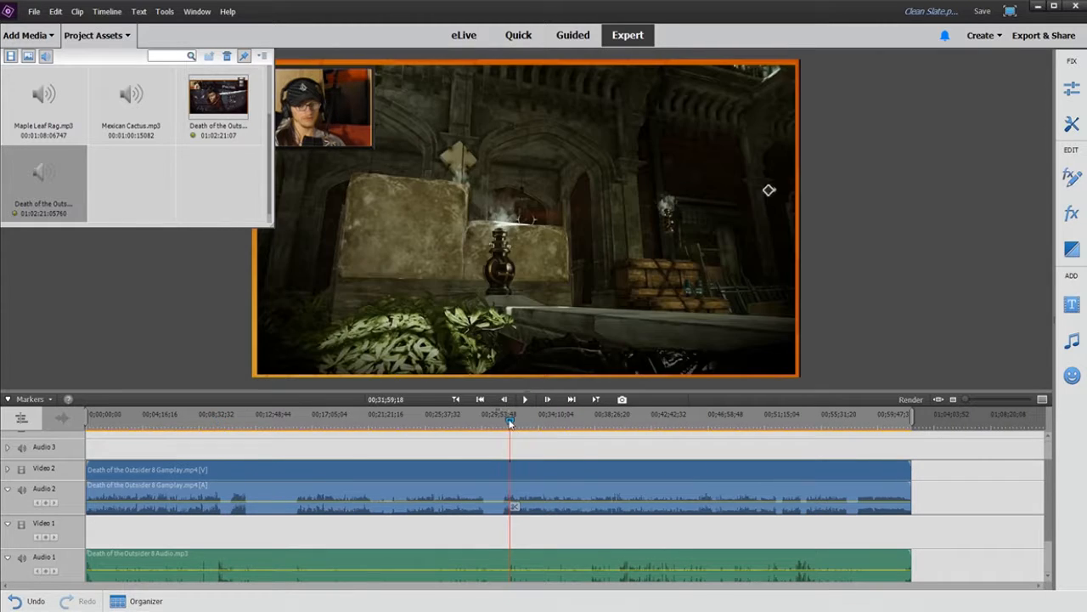
{"action": "left_click", "coordinate": [84, 413]}
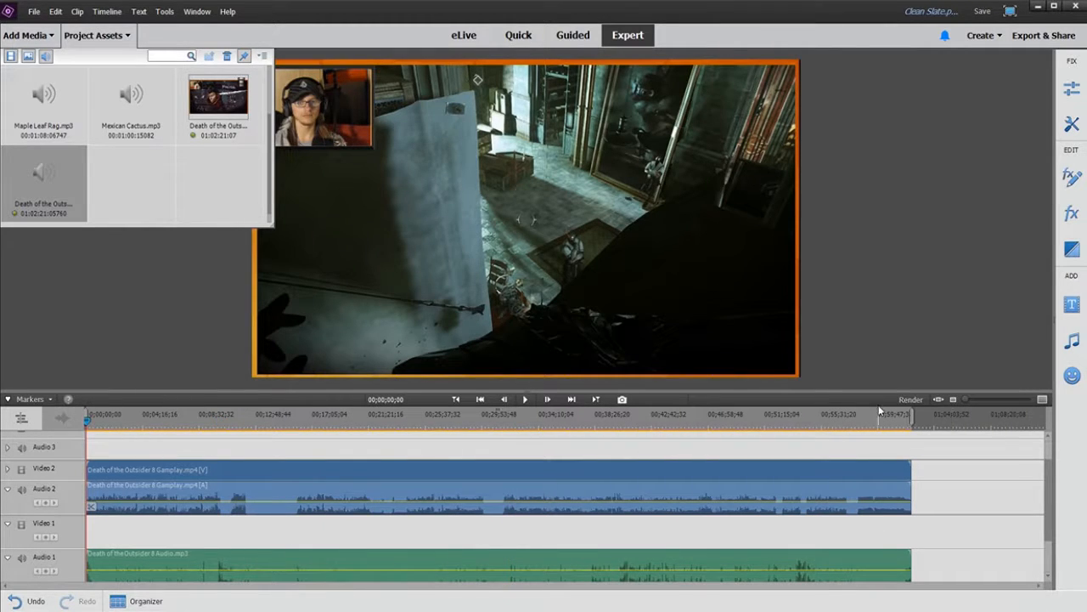
{"action": "left_click", "coordinate": [911, 398]}
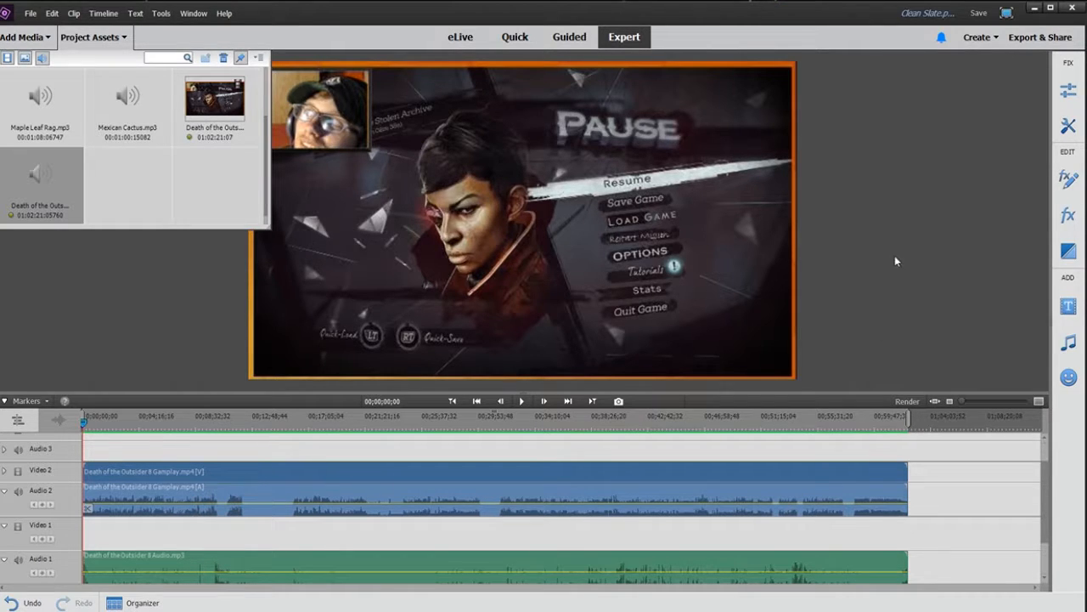
Step: Play back the beginning of the timeline to find where the recordings line up
{"action": "left_click", "coordinate": [104, 39]}
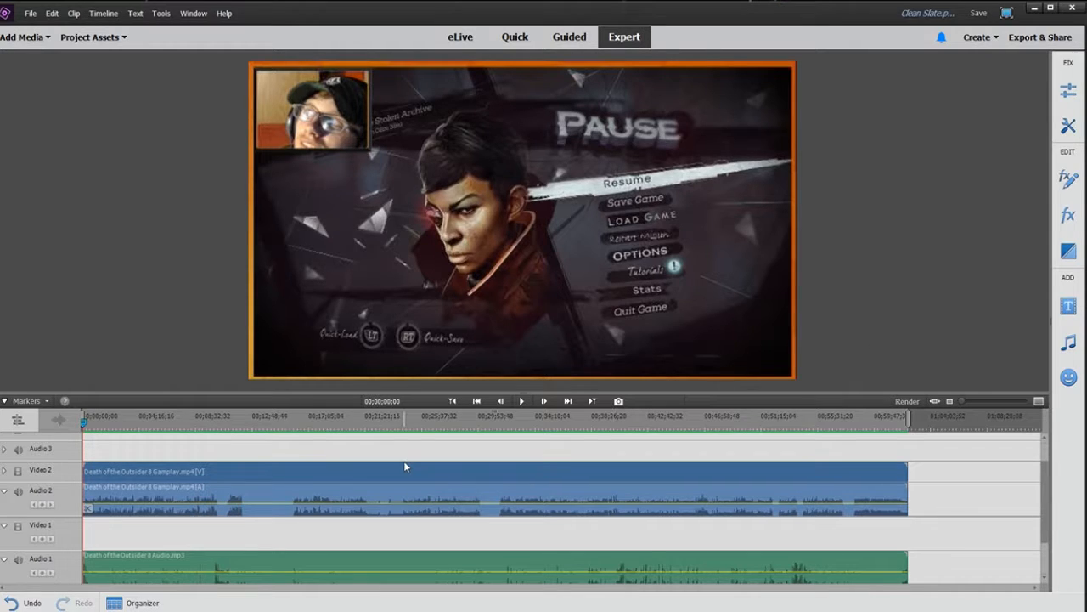
{"action": "left_click", "coordinate": [522, 402]}
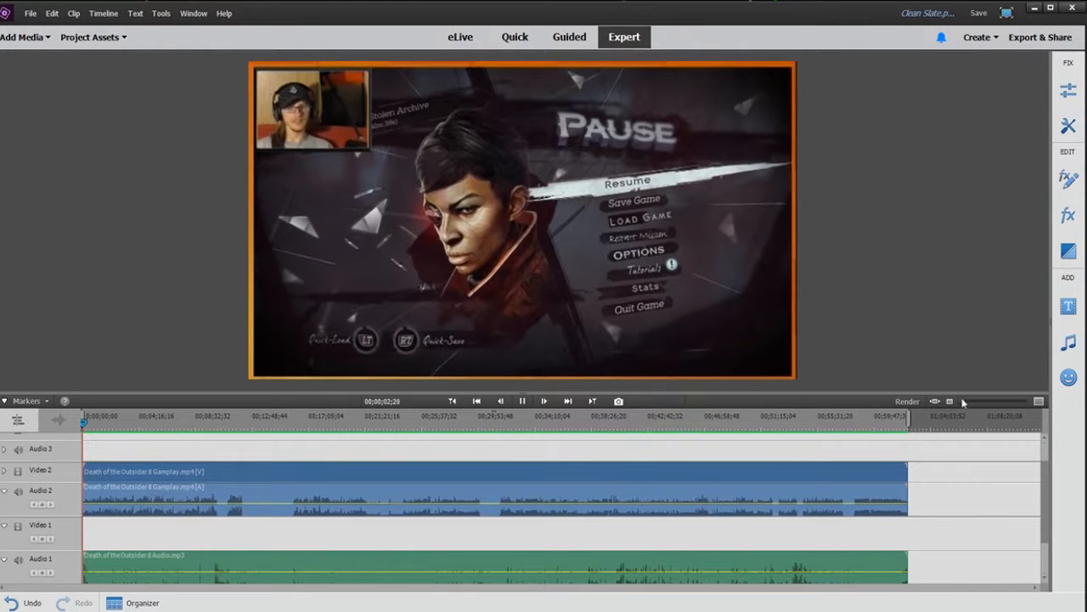
{"action": "left_click_drag", "start_coordinate": [960, 402], "coordinate": [982, 399]}
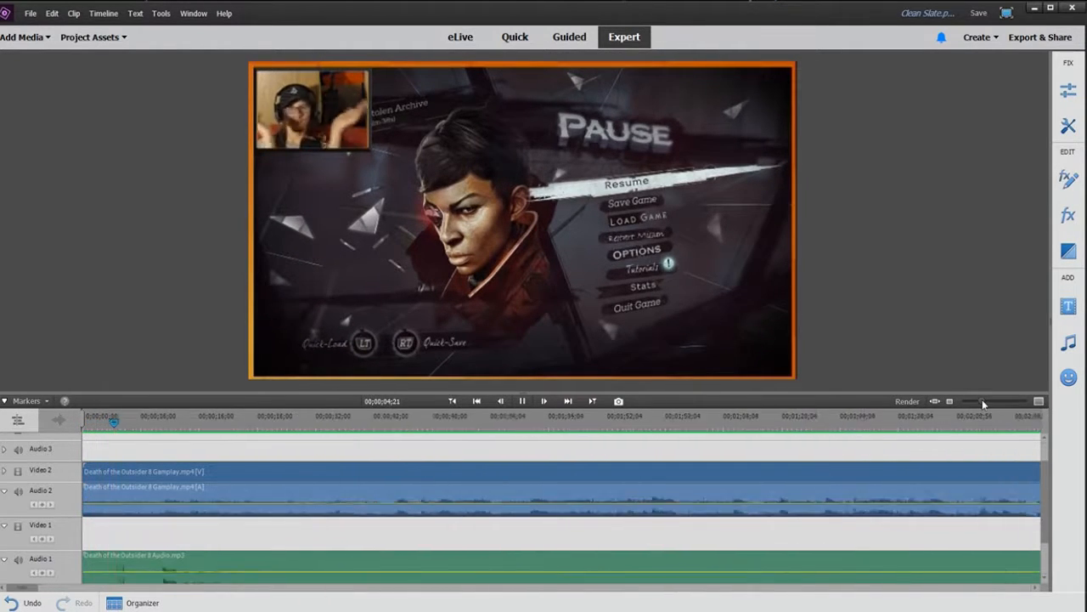
{"action": "left_click", "coordinate": [114, 422]}
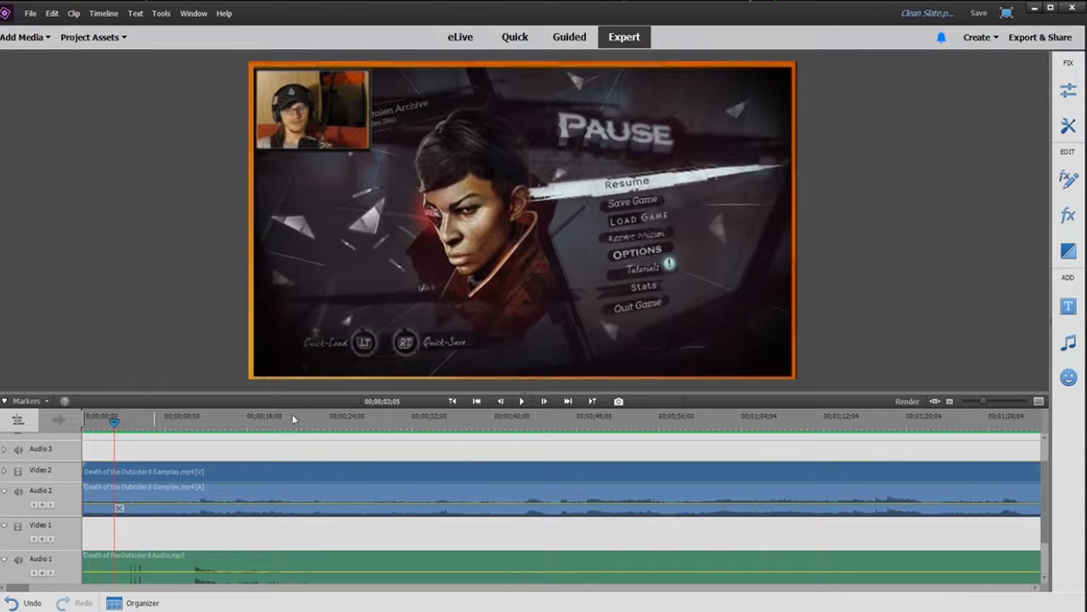
{"action": "left_click", "coordinate": [521, 402]}
{"action": "left_click", "coordinate": [521, 401]}
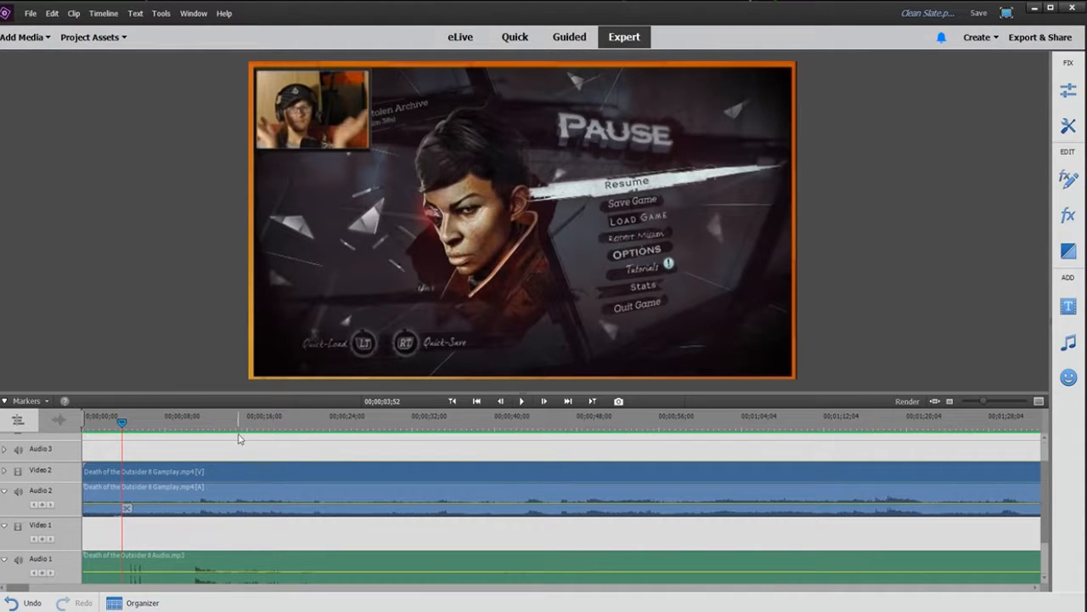
Step: Split the gameplay clip at about 00;00;03;35
{"action": "left_click", "coordinate": [117, 423]}
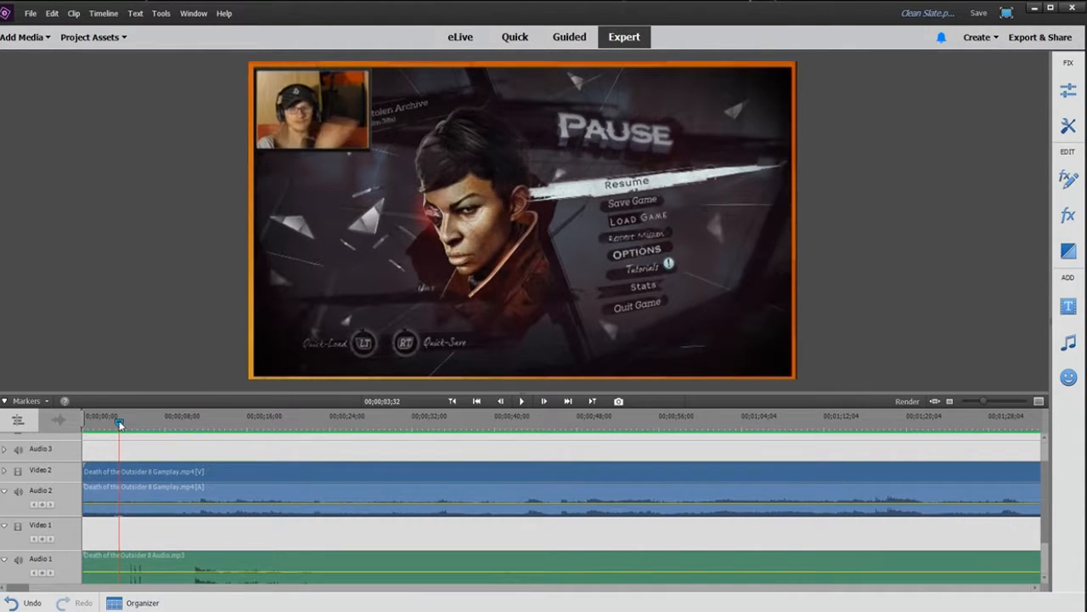
{"action": "left_click", "coordinate": [120, 424]}
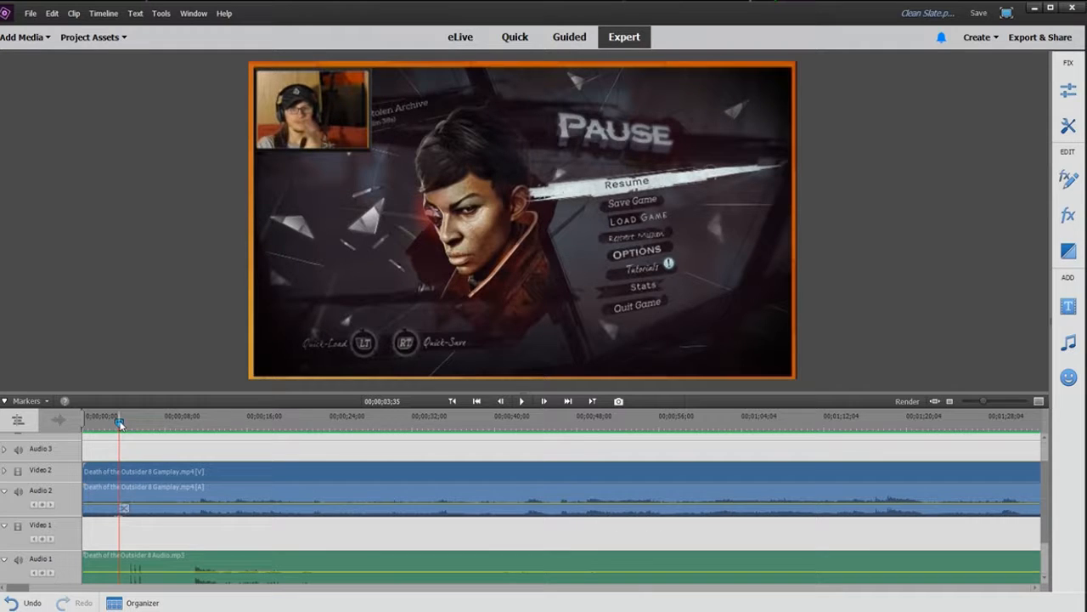
{"action": "left_click", "coordinate": [153, 500]}
{"action": "left_click", "coordinate": [124, 507]}
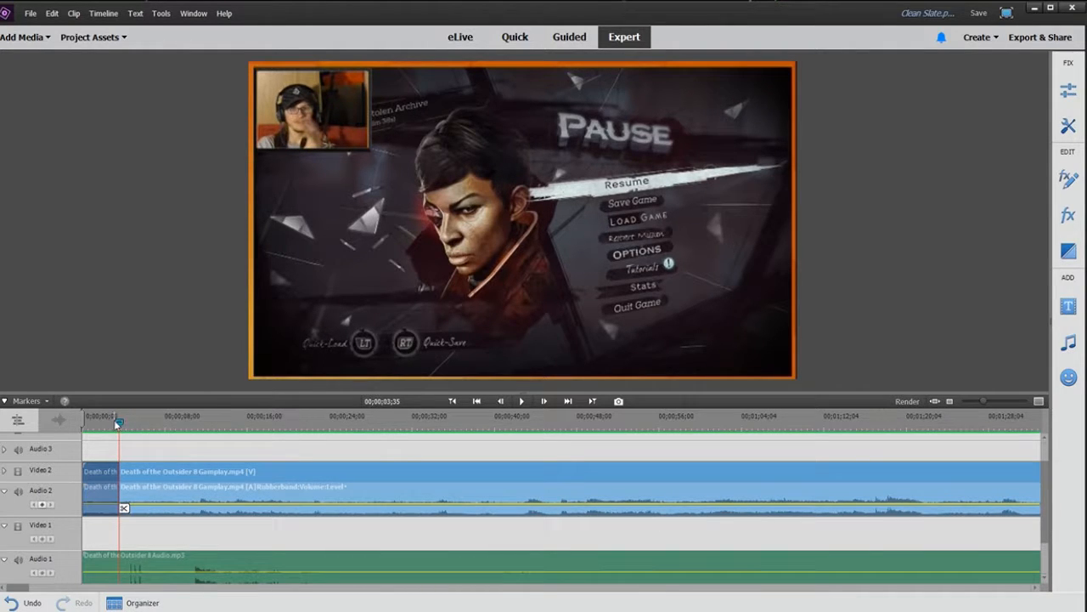
Step: Split the game audio clip at 00;00;04;38 and delete the portion before the split
{"action": "left_click_drag", "start_coordinate": [118, 423], "coordinate": [131, 425]}
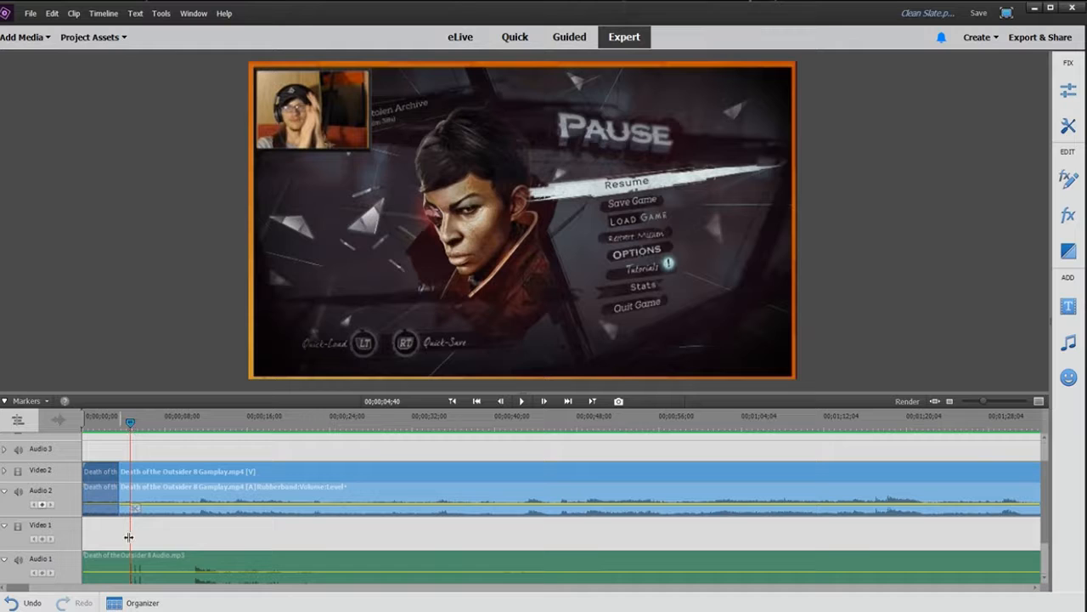
{"action": "left_click_drag", "start_coordinate": [988, 400], "coordinate": [1028, 406]}
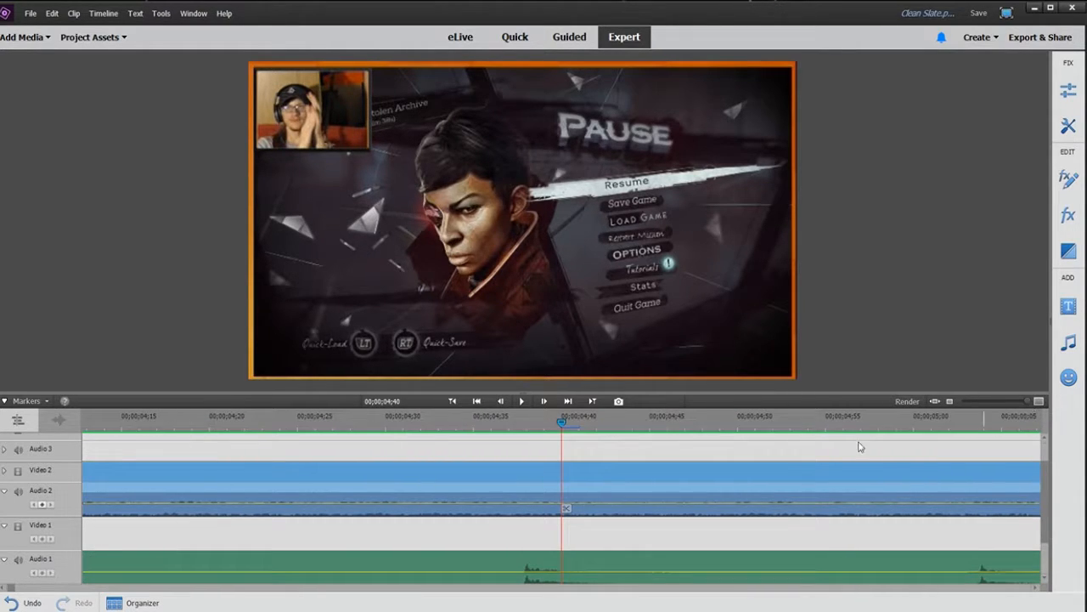
{"action": "left_click_drag", "start_coordinate": [562, 424], "coordinate": [523, 441]}
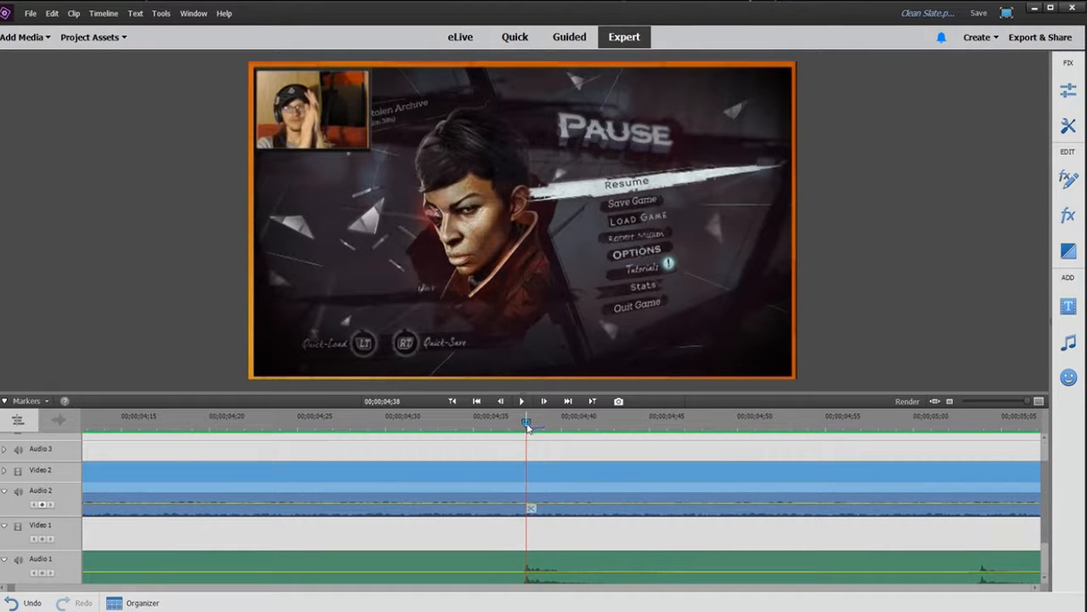
{"action": "left_click", "coordinate": [528, 508]}
{"action": "key", "text": "ctrl+z"}
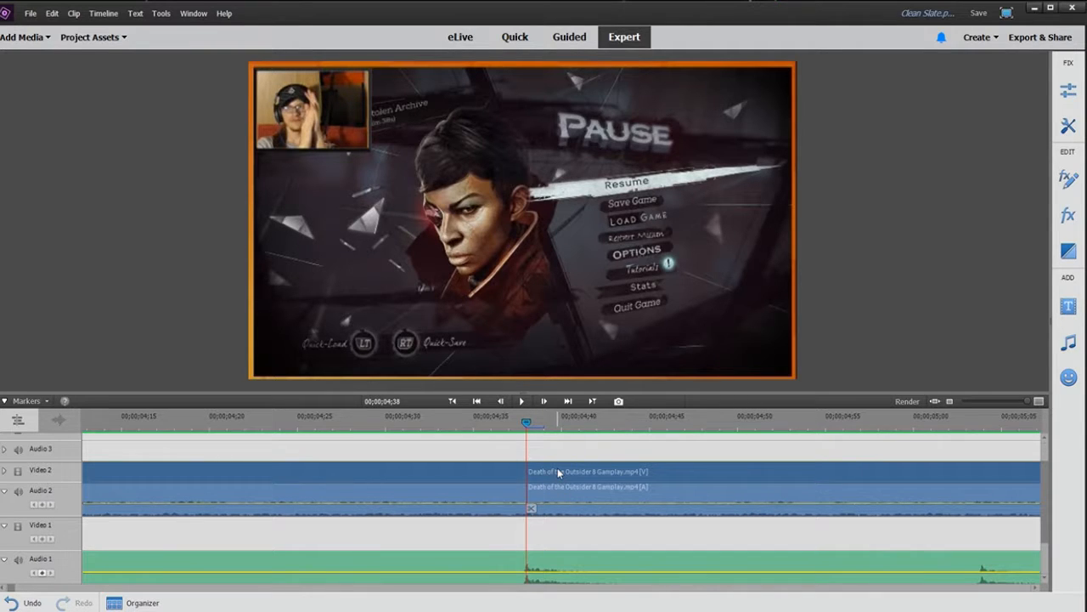
{"action": "left_click", "coordinate": [530, 508]}
{"action": "left_click", "coordinate": [498, 568]}
{"action": "key", "text": "Delete"}
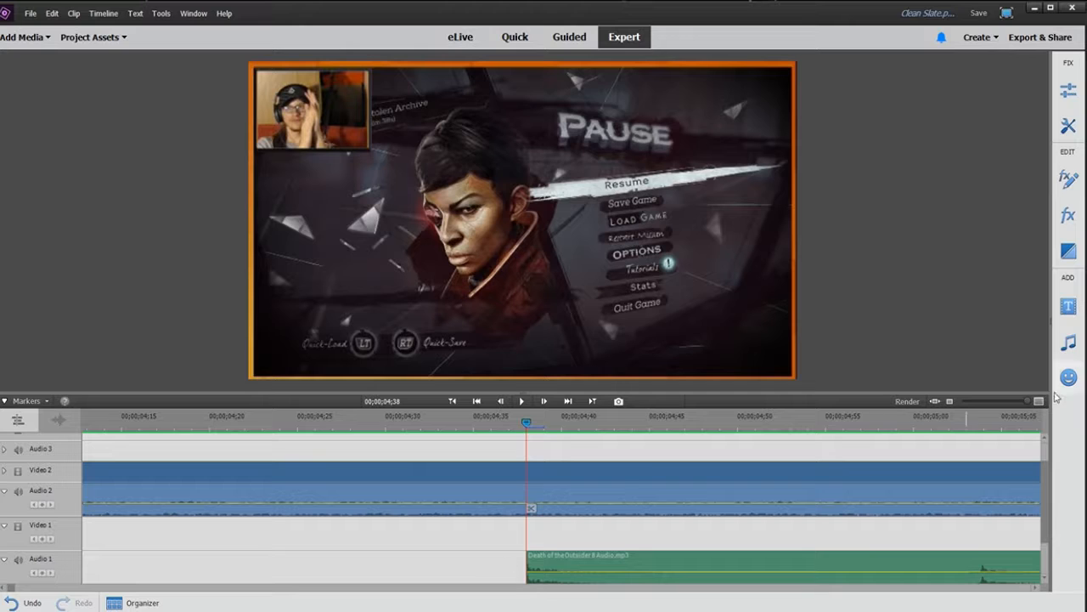
Step: Slide the audio clip so it starts at the gameplay split point, and delete the gameplay segment before it
{"action": "left_click_drag", "start_coordinate": [1026, 400], "coordinate": [1008, 400]}
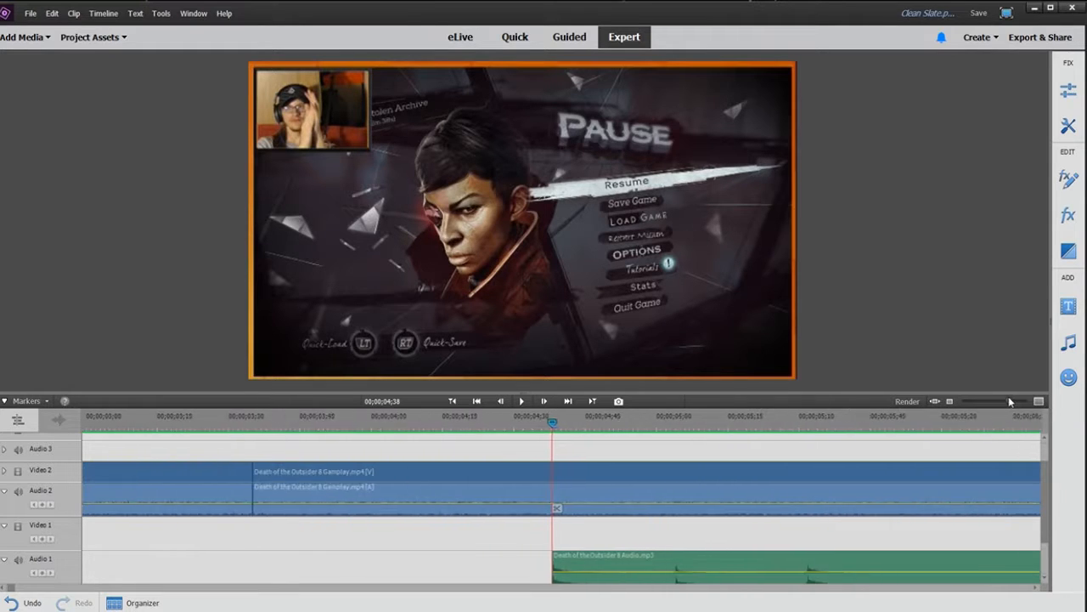
{"action": "left_click_drag", "start_coordinate": [587, 536], "coordinate": [382, 571]}
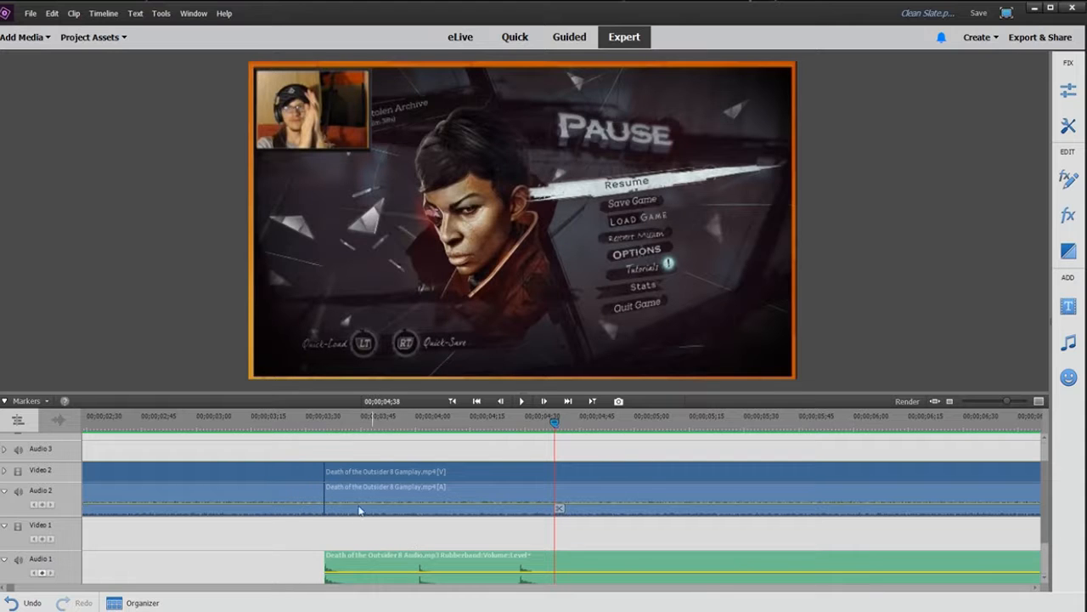
{"action": "left_click", "coordinate": [304, 473]}
{"action": "key", "text": "Delete"}
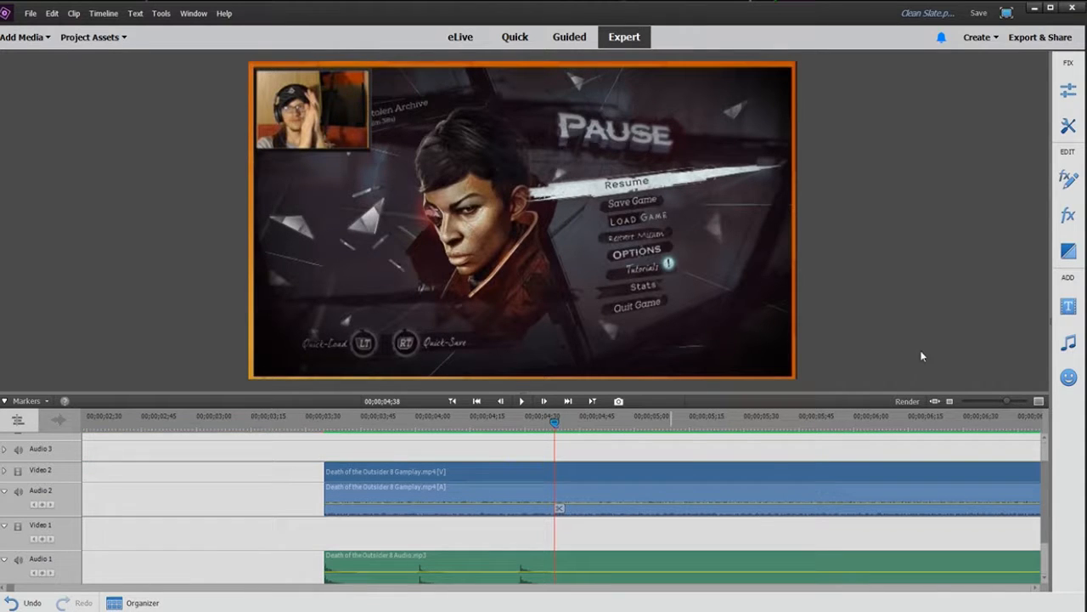
Step: Select both the gameplay and audio clips and move them together to the start of the timeline
{"action": "left_click_drag", "start_coordinate": [1007, 401], "coordinate": [983, 401]}
{"action": "left_click_drag", "start_coordinate": [118, 447], "coordinate": [209, 568]}
{"action": "left_click", "coordinate": [286, 486]}
{"action": "left_click", "coordinate": [265, 477]}
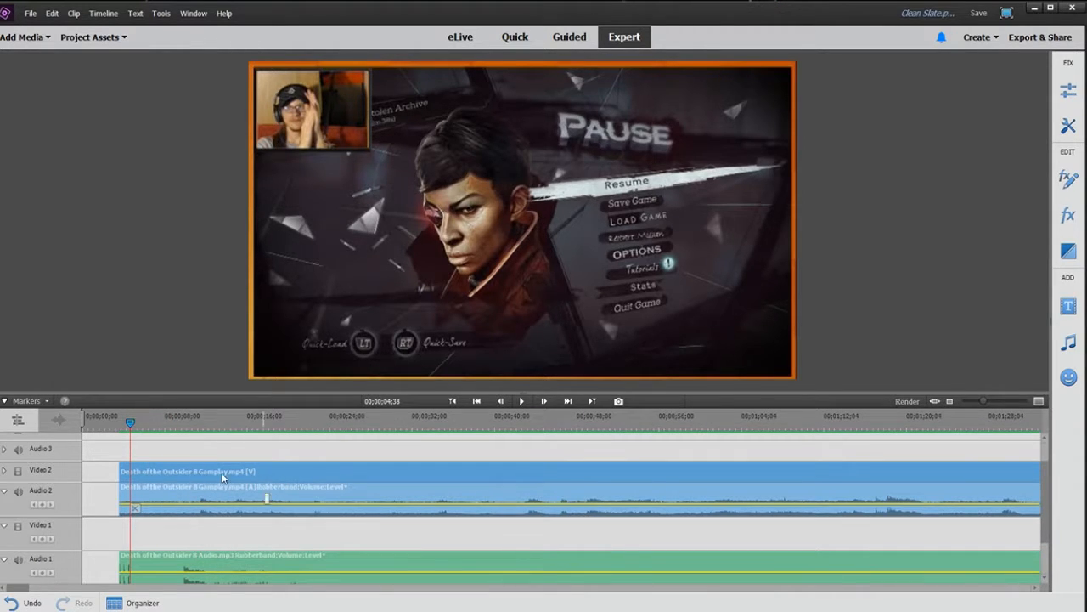
{"action": "left_click_drag", "start_coordinate": [263, 481], "coordinate": [199, 476]}
{"action": "key", "text": "Home"}
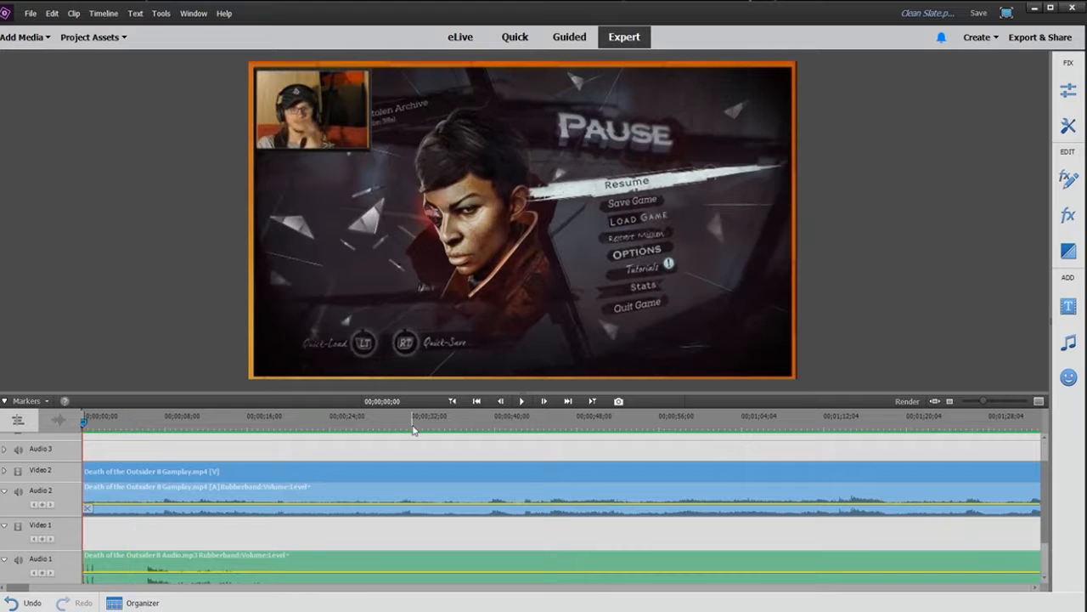
Step: Play back the start of the timeline to check that audio and video are in sync
{"action": "left_click", "coordinate": [517, 409]}
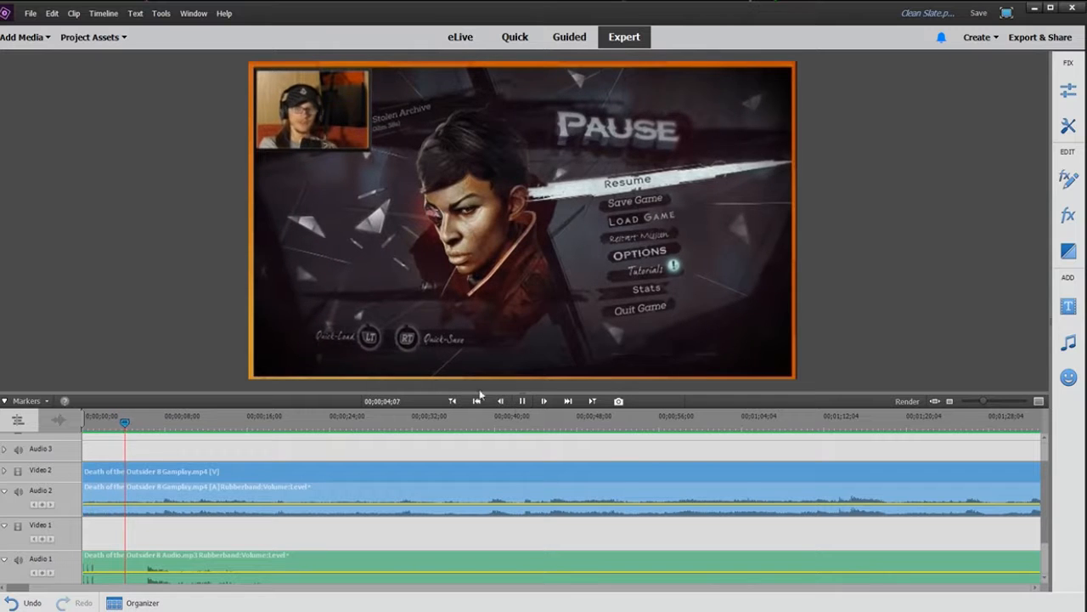
{"action": "left_click", "coordinate": [522, 406]}
{"action": "left_click", "coordinate": [148, 423]}
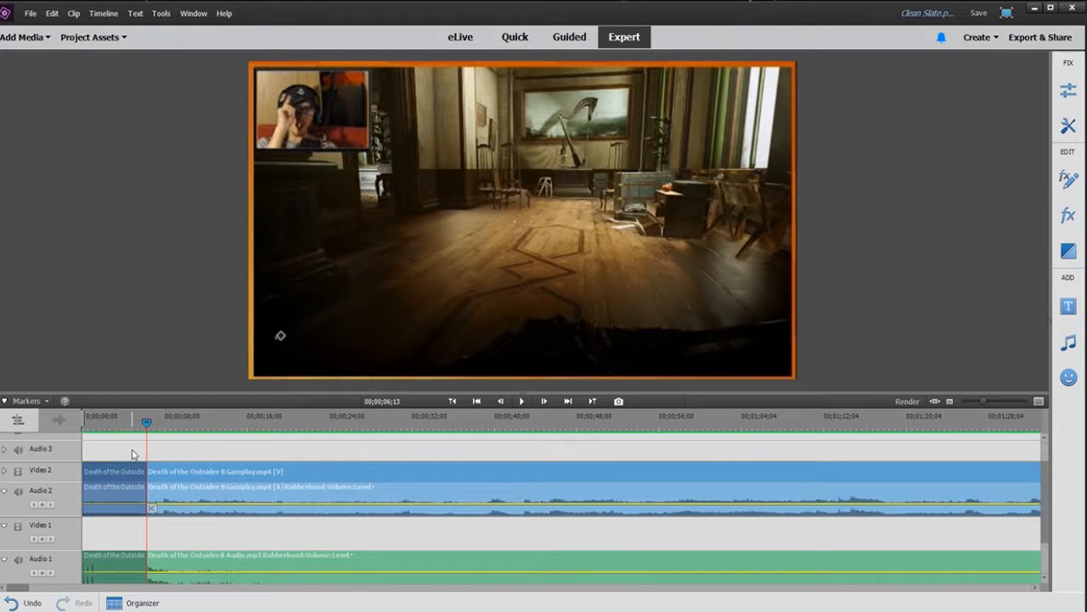
{"action": "left_click", "coordinate": [133, 454]}
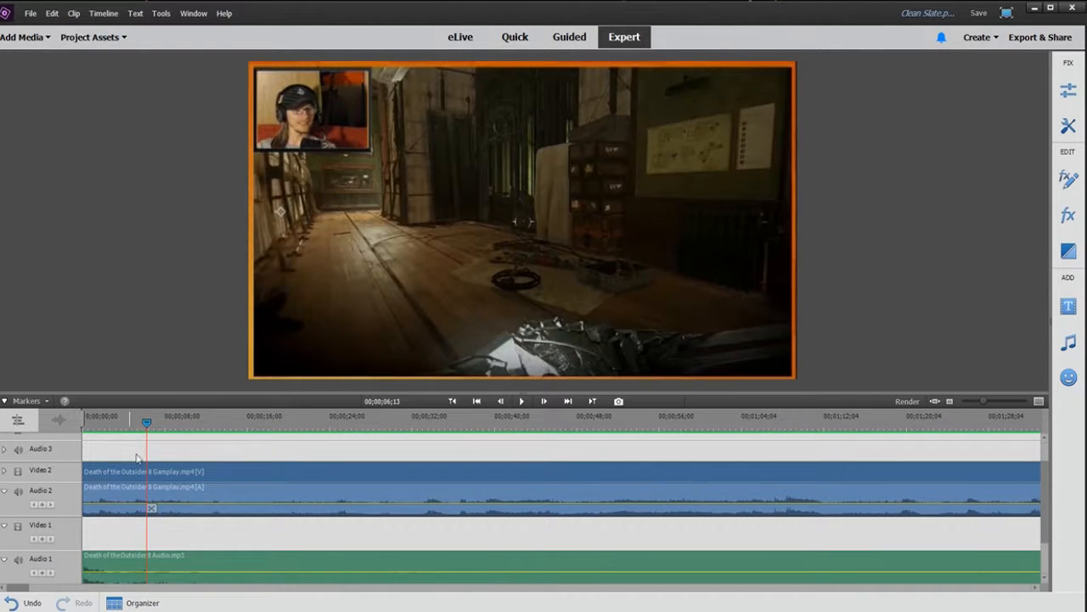
{"action": "key", "text": "Home"}
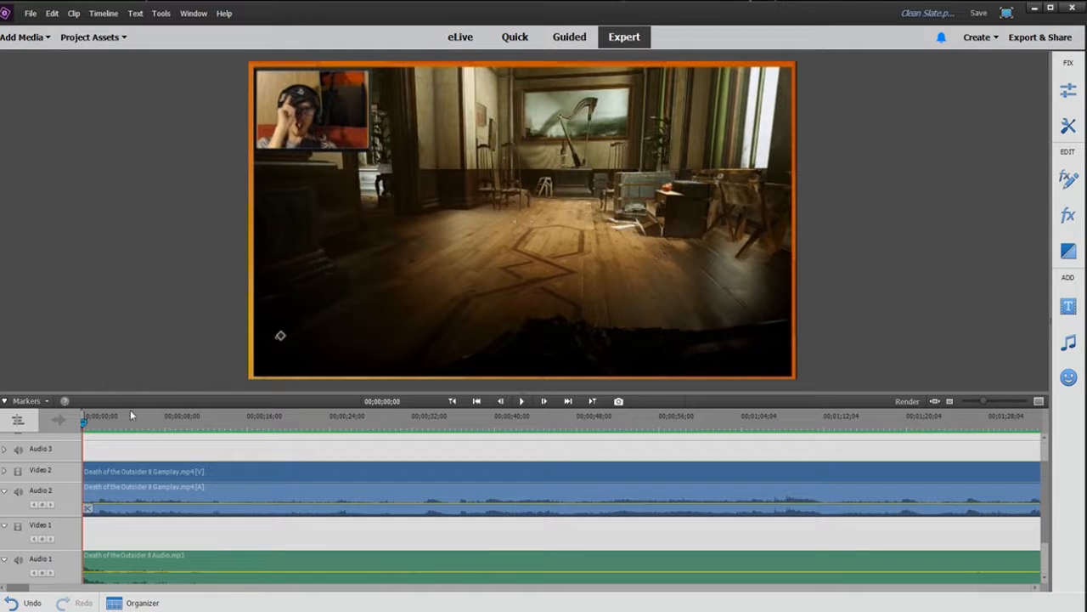
{"action": "left_click", "coordinate": [522, 401]}
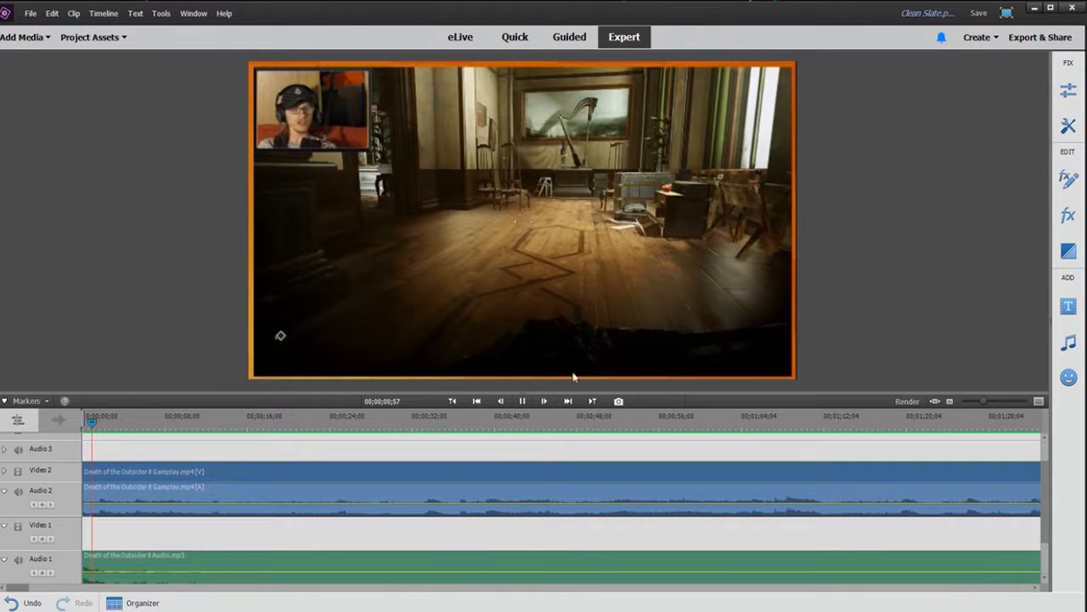
{"action": "left_click", "coordinate": [520, 402]}
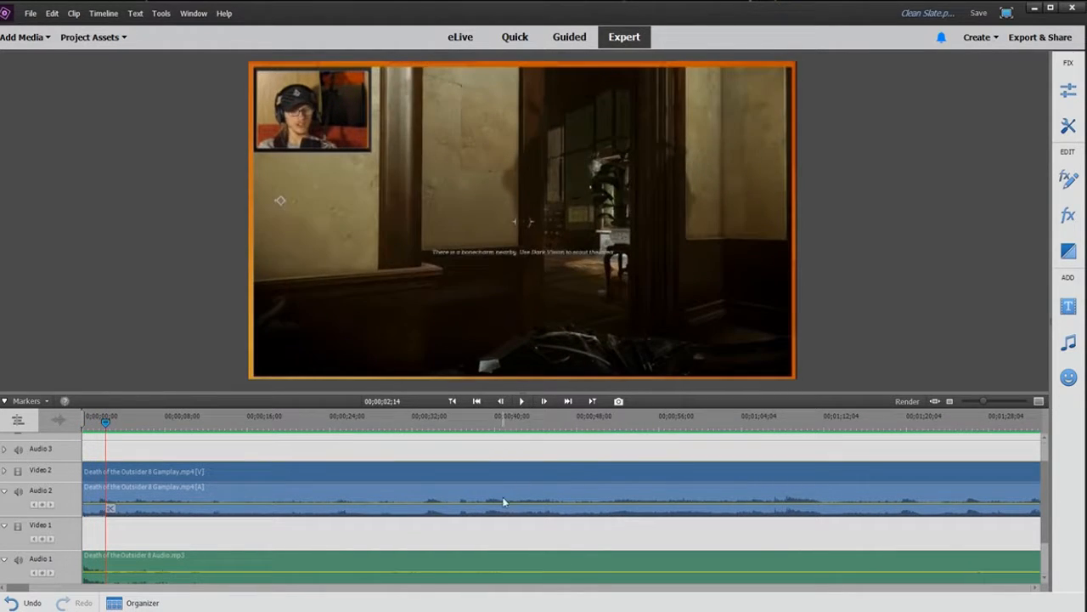
Step: Lower the gameplay audio volume line slightly, raise the game audio clip's volume line, and play back
{"action": "left_click_drag", "start_coordinate": [504, 502], "coordinate": [504, 508]}
{"action": "left_click_drag", "start_coordinate": [486, 569], "coordinate": [490, 564]}
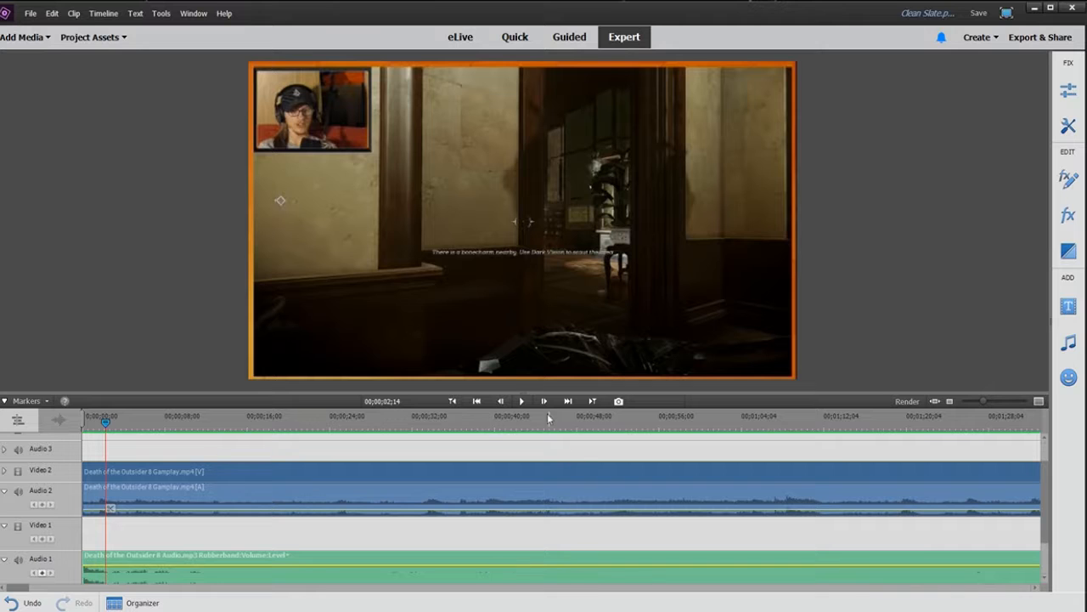
{"action": "left_click", "coordinate": [521, 400]}
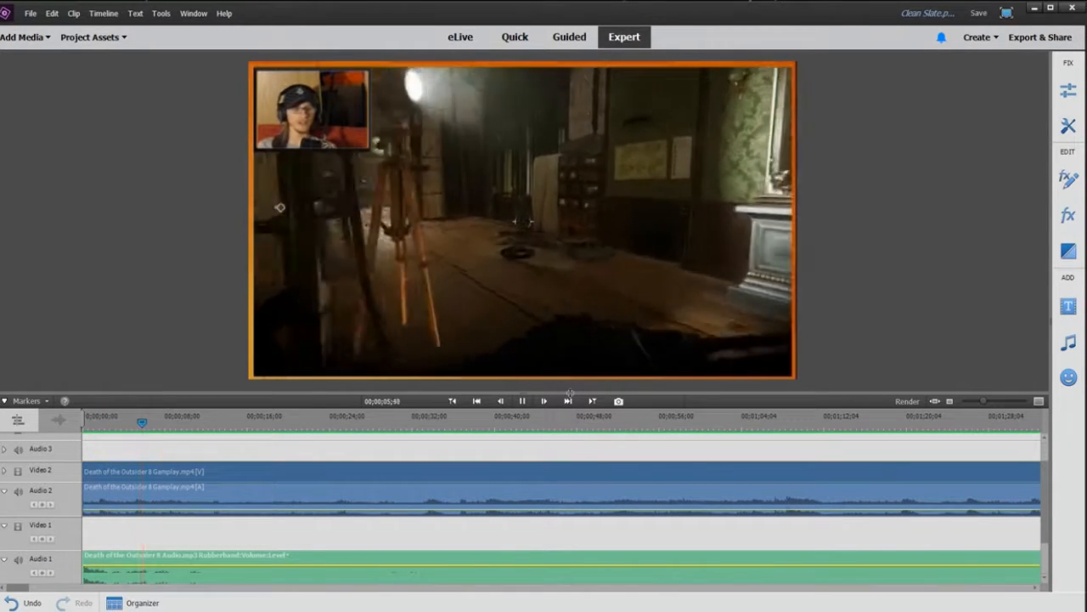
Step: Play through the timeline at different zoom levels to review audio sync, and save the project
{"action": "key", "text": "space"}
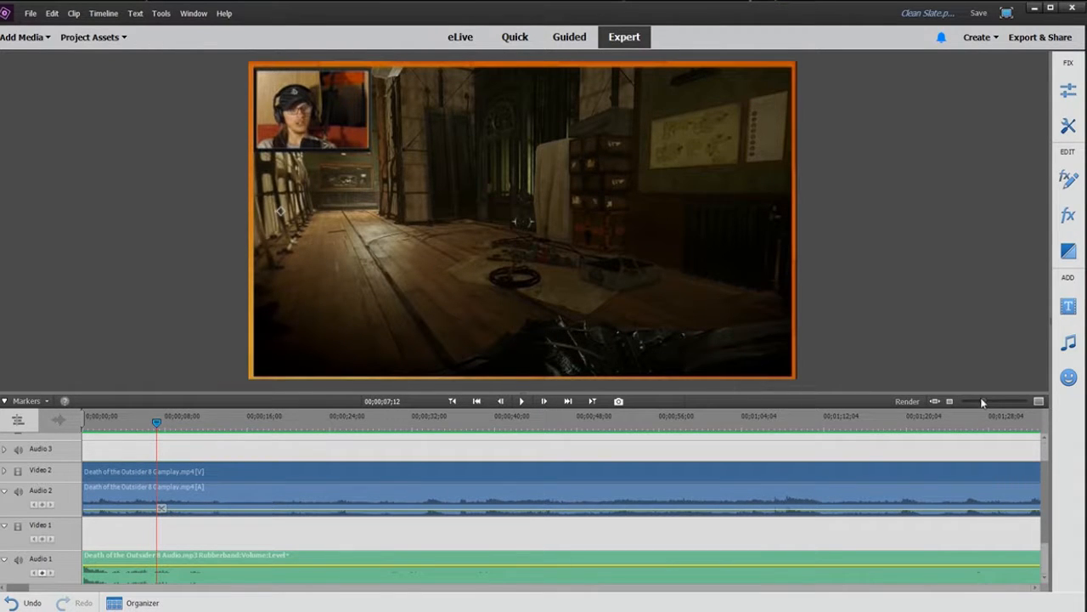
{"action": "left_click_drag", "start_coordinate": [981, 401], "coordinate": [969, 404]}
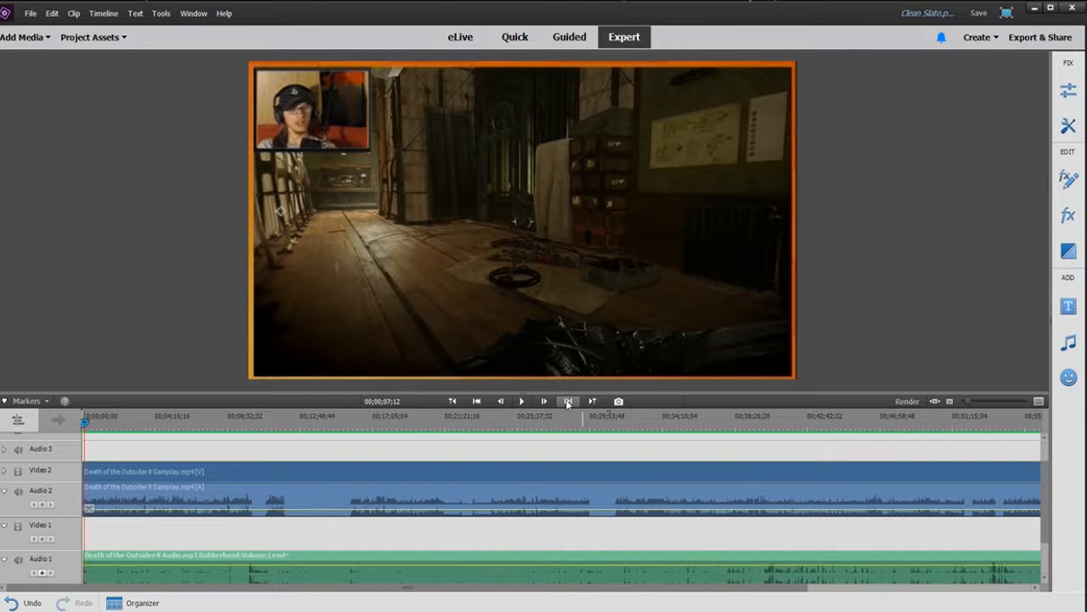
{"action": "key", "text": "space"}
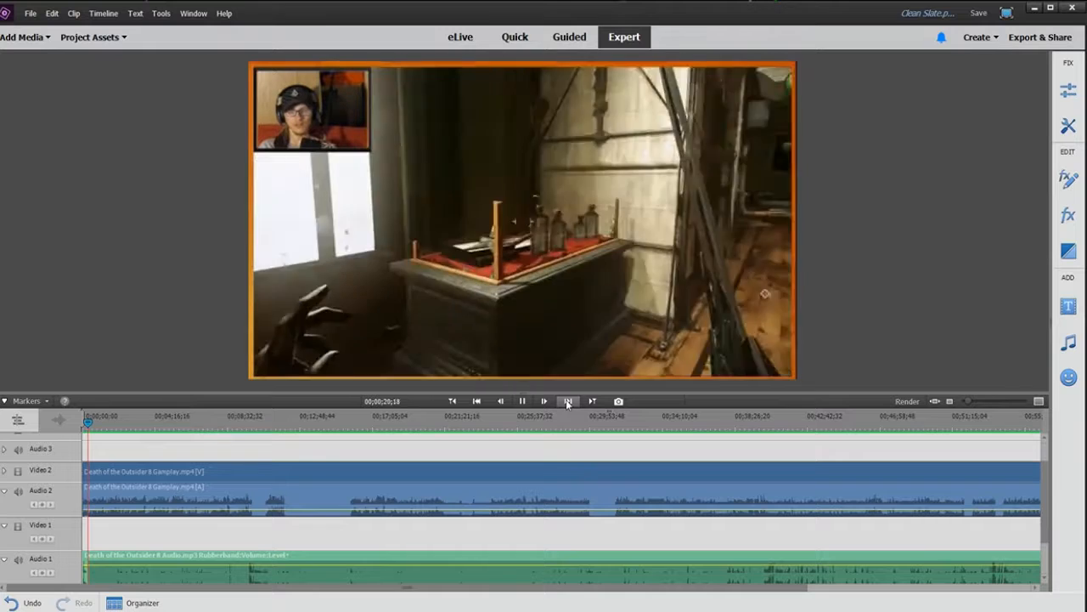
{"action": "left_click", "coordinate": [521, 401]}
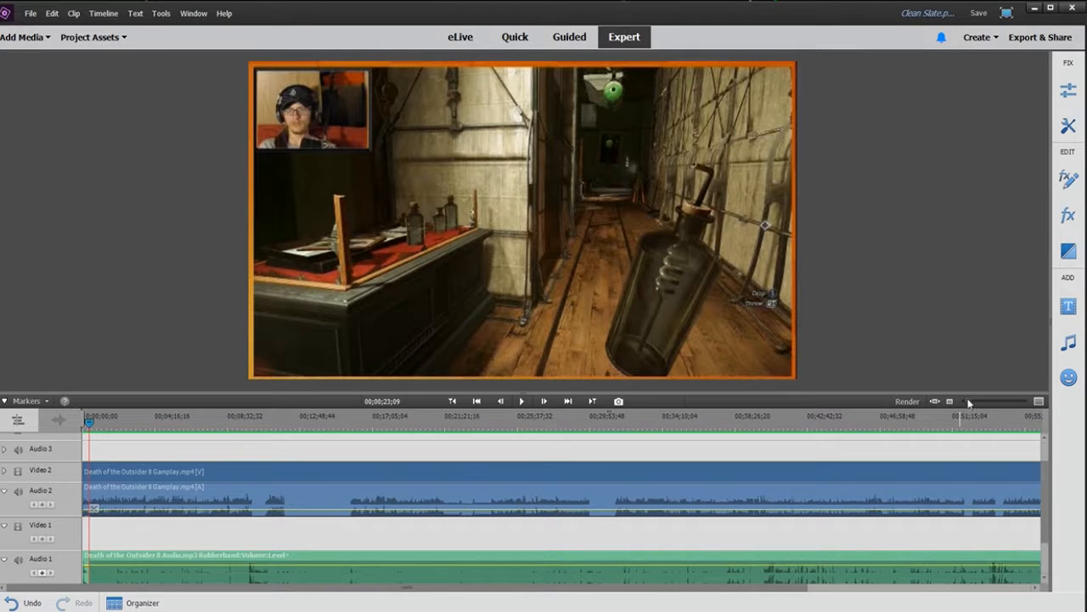
{"action": "left_click_drag", "start_coordinate": [969, 403], "coordinate": [978, 403]}
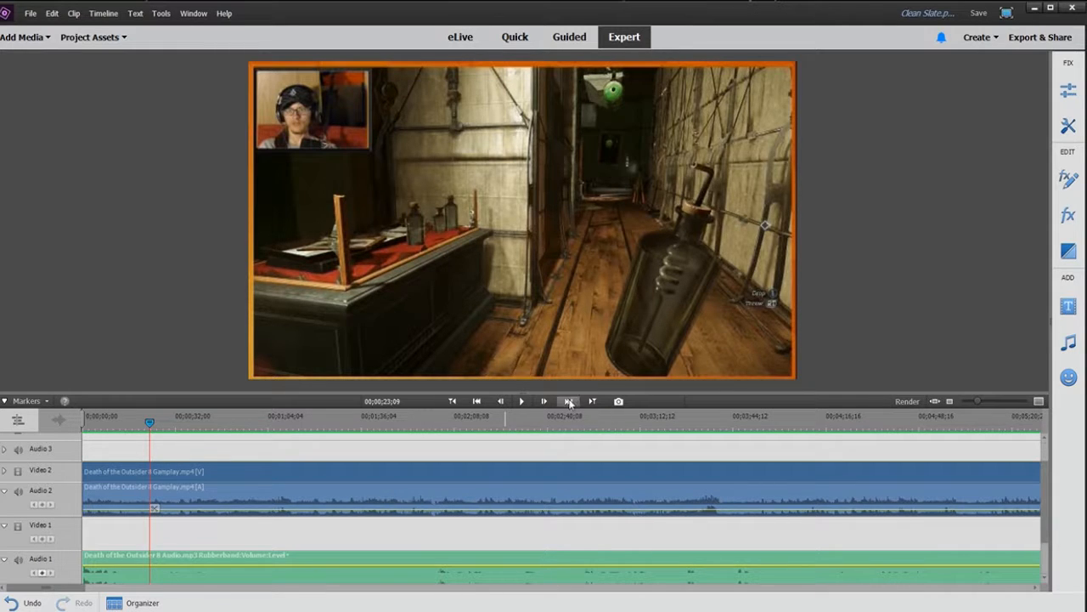
{"action": "key", "text": "space"}
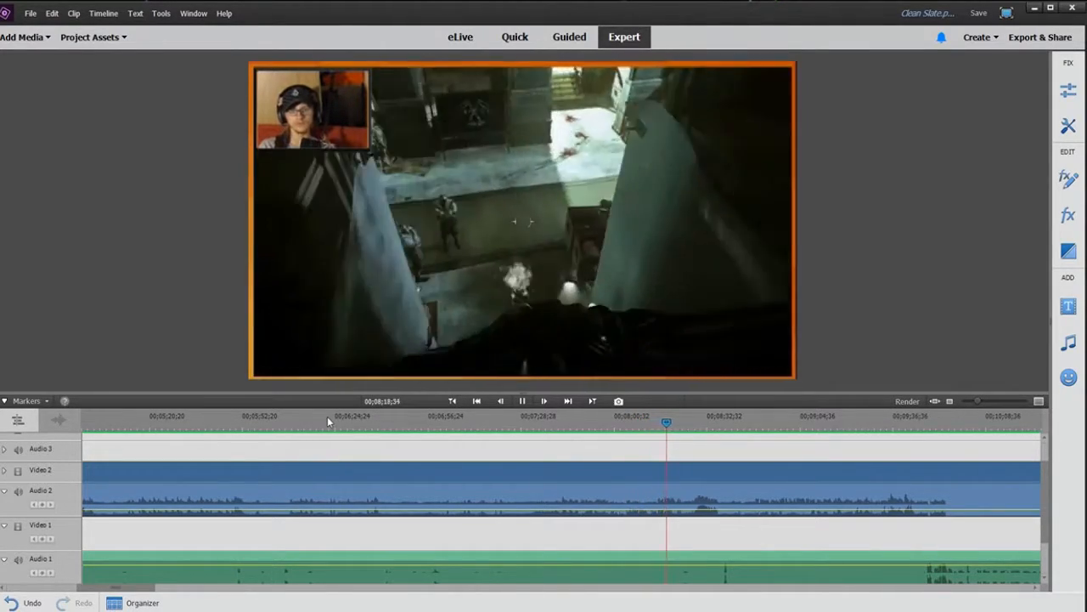
{"action": "key", "text": "ctrl+s"}
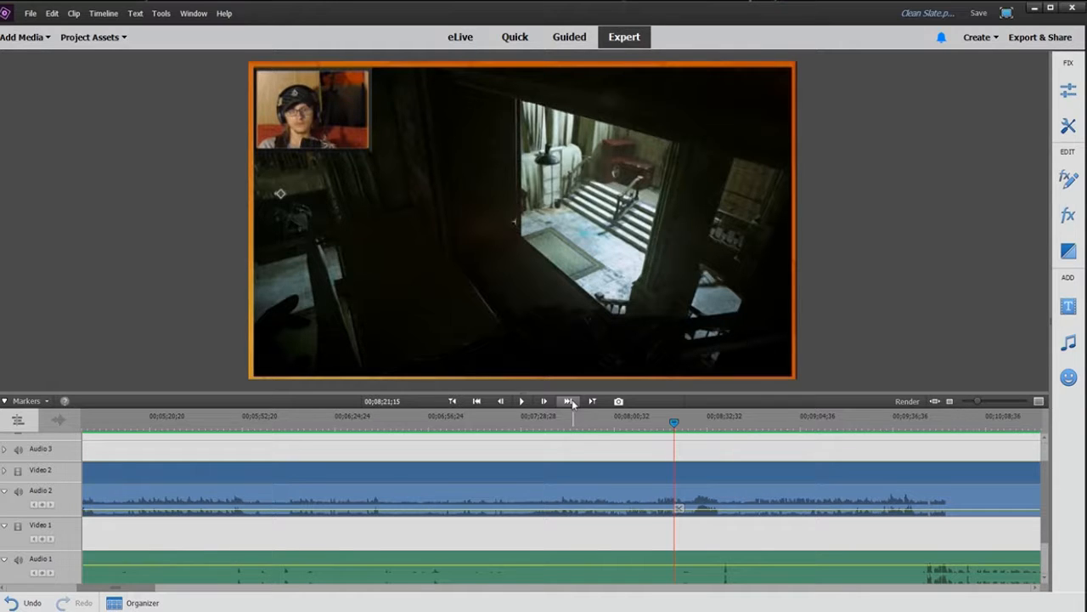
{"action": "key", "text": "space"}
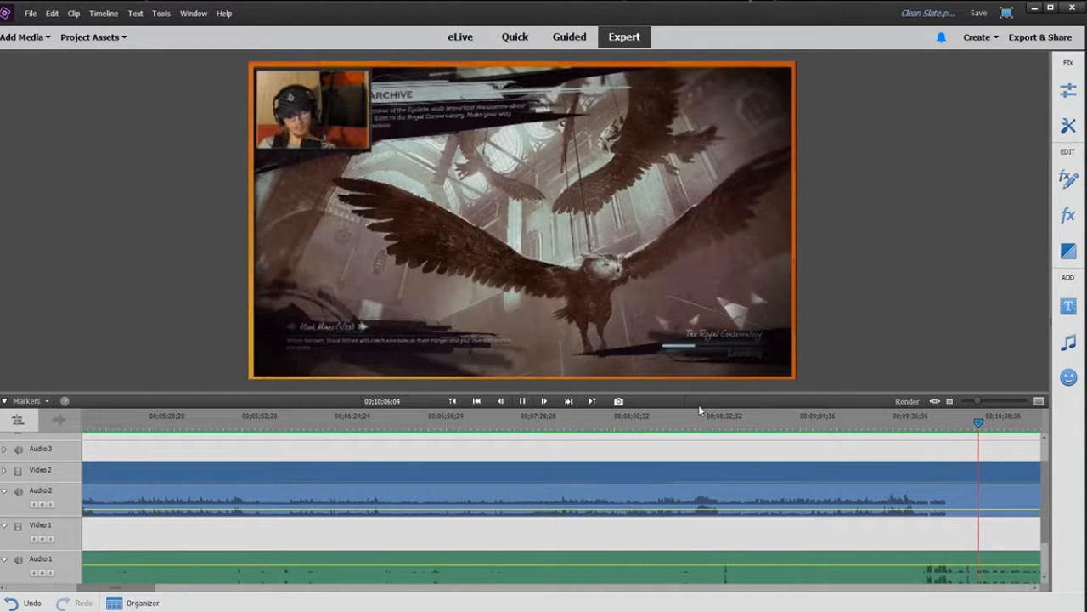
Step: Split the gameplay and game audio clips at the point where the loading screen begins
{"action": "left_click", "coordinate": [949, 423]}
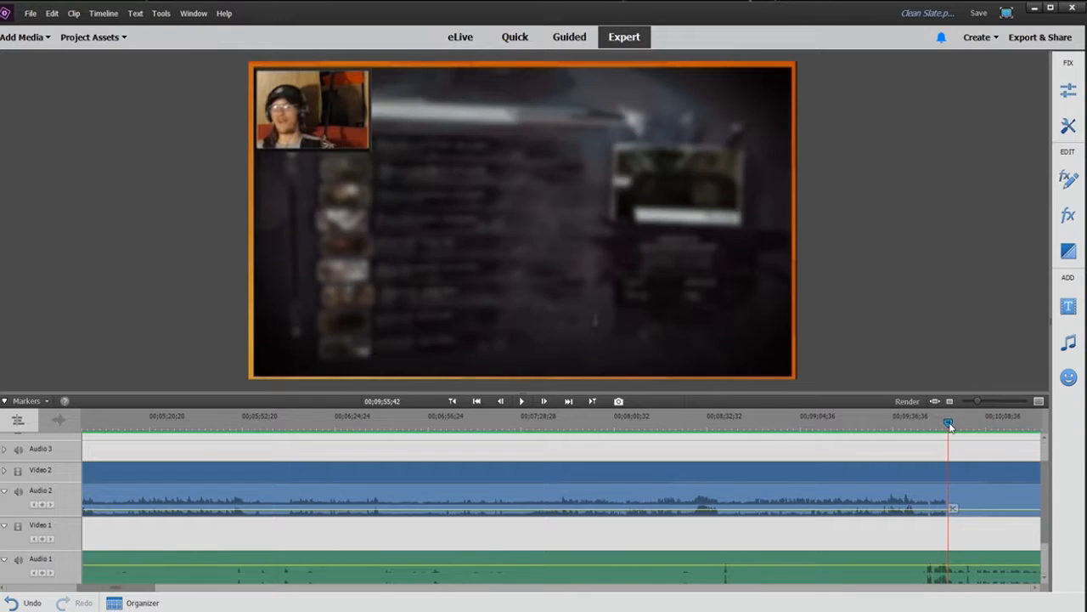
{"action": "left_click_drag", "start_coordinate": [950, 424], "coordinate": [973, 426]}
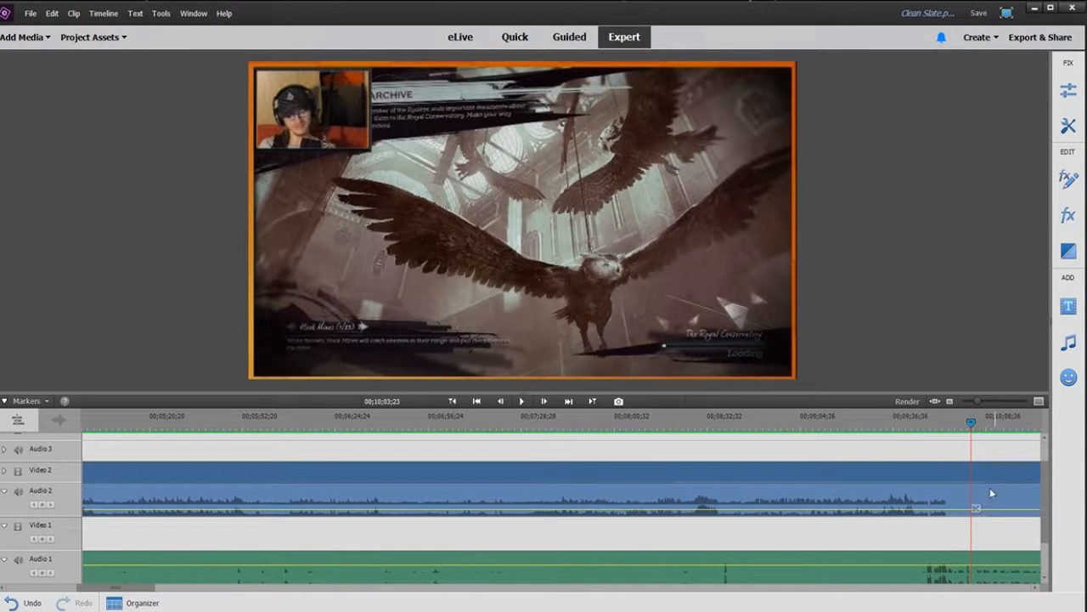
{"action": "left_click", "coordinate": [976, 508]}
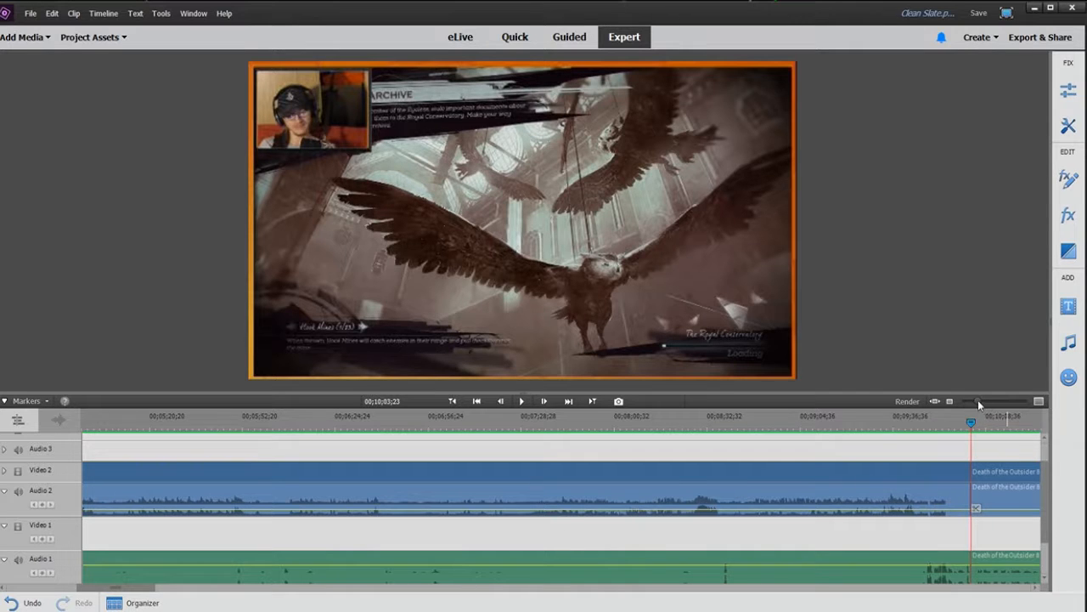
Step: Split the clips again where the loading screen ends and delete the segment between the two cuts
{"action": "left_click_drag", "start_coordinate": [977, 400], "coordinate": [974, 401]}
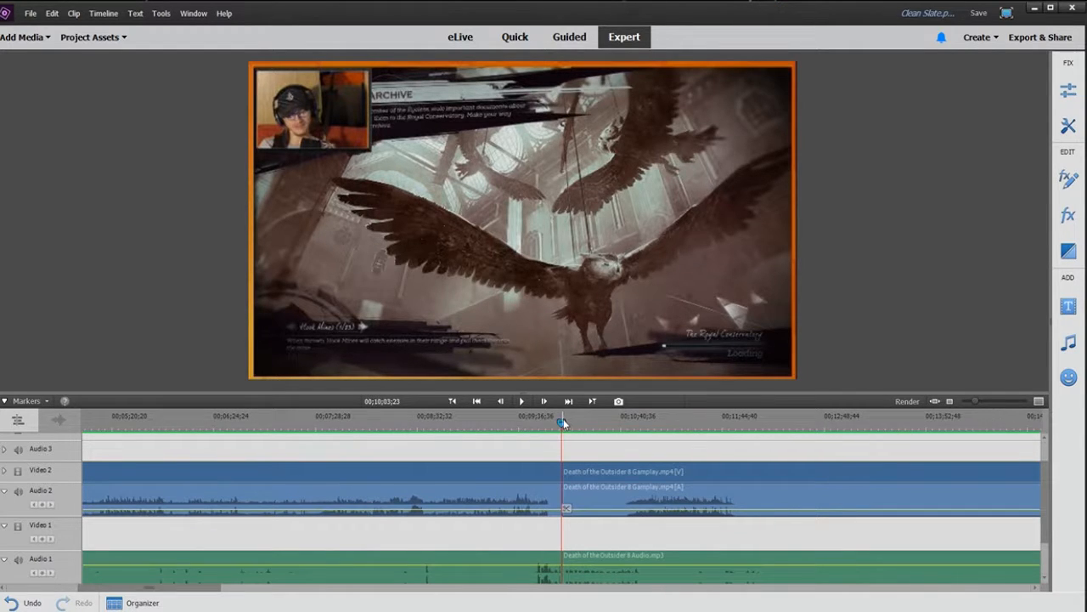
{"action": "left_click_drag", "start_coordinate": [563, 421], "coordinate": [631, 430]}
{"action": "left_click", "coordinate": [523, 402]}
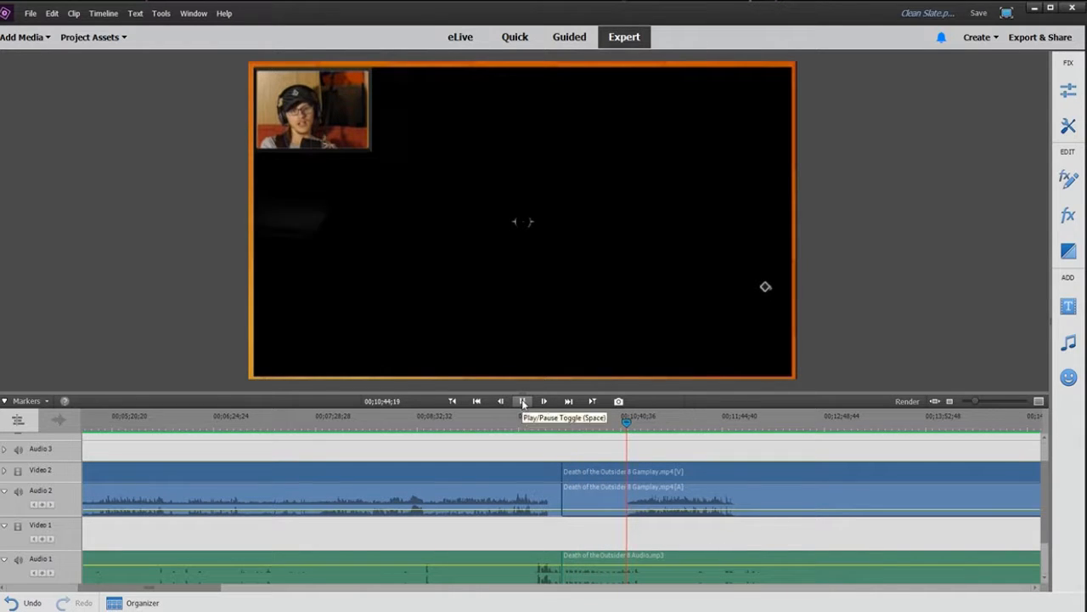
{"action": "left_click_drag", "start_coordinate": [974, 402], "coordinate": [986, 402]}
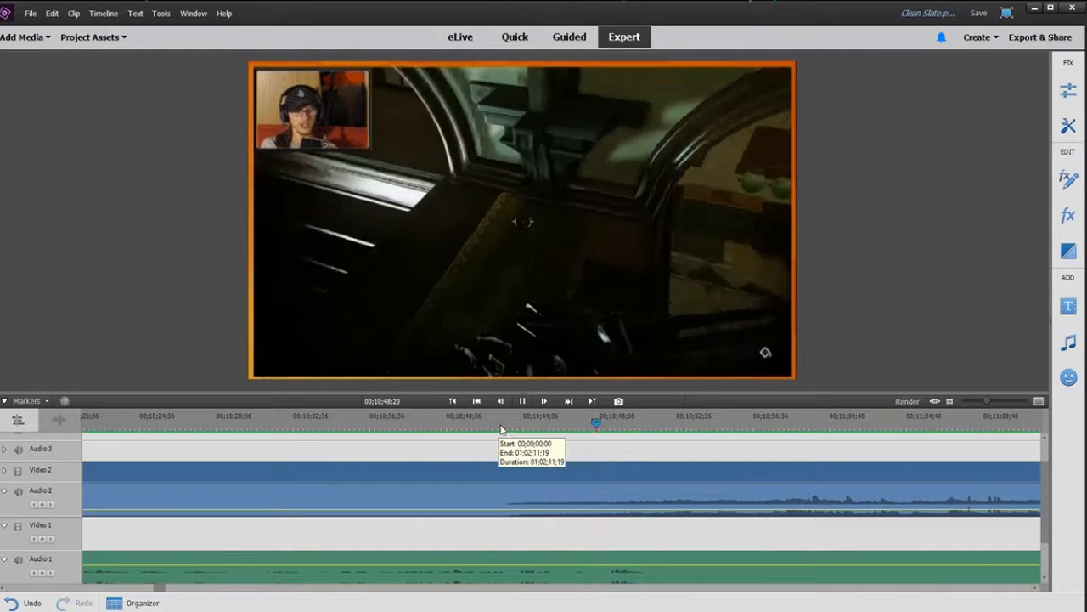
{"action": "left_click", "coordinate": [502, 429]}
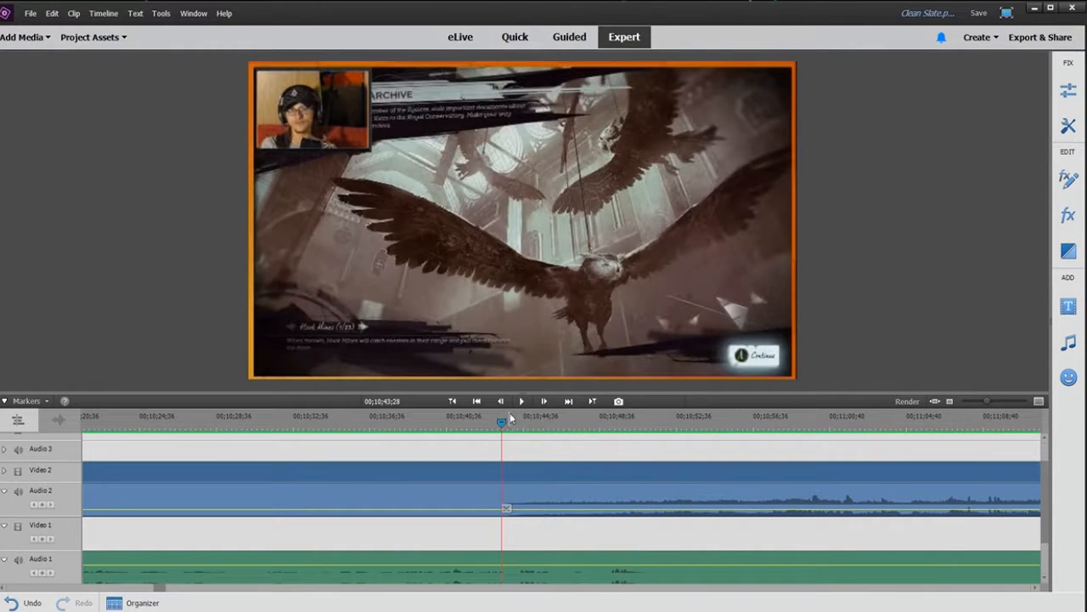
{"action": "left_click", "coordinate": [522, 401]}
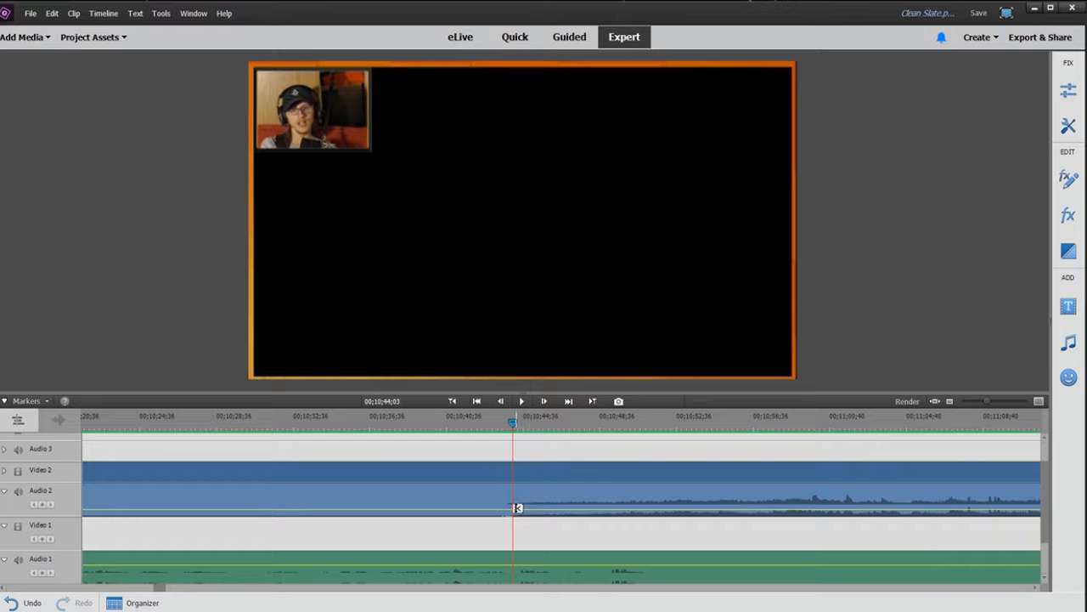
{"action": "left_click", "coordinate": [517, 507]}
{"action": "left_click", "coordinate": [481, 471]}
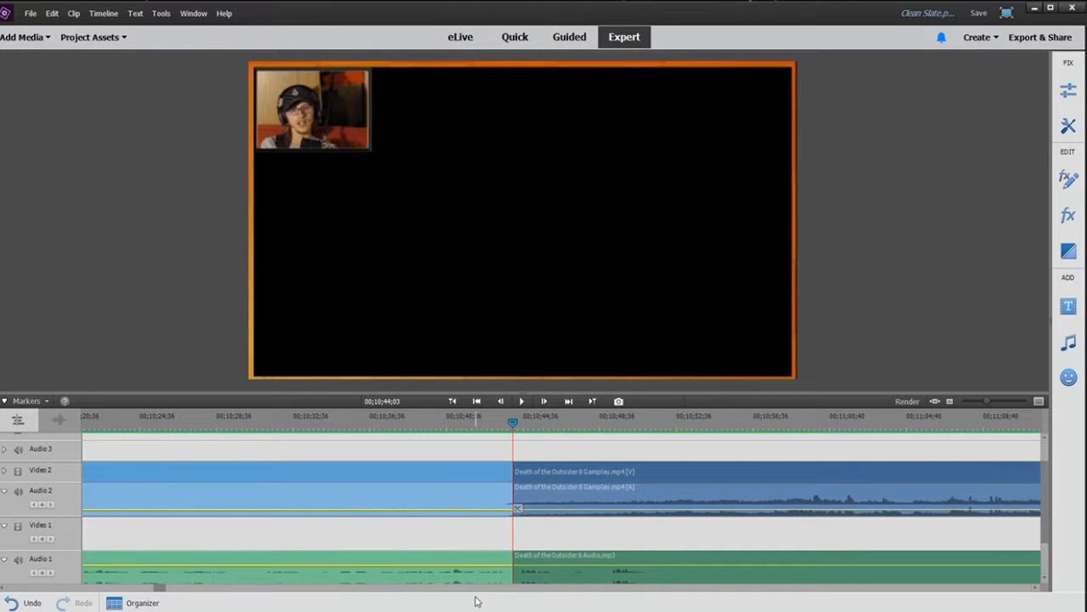
{"action": "key", "text": "Delete"}
Step: Save the project and play the timeline back from the start
{"action": "left_click_drag", "start_coordinate": [988, 402], "coordinate": [974, 401]}
{"action": "left_click", "coordinate": [501, 427]}
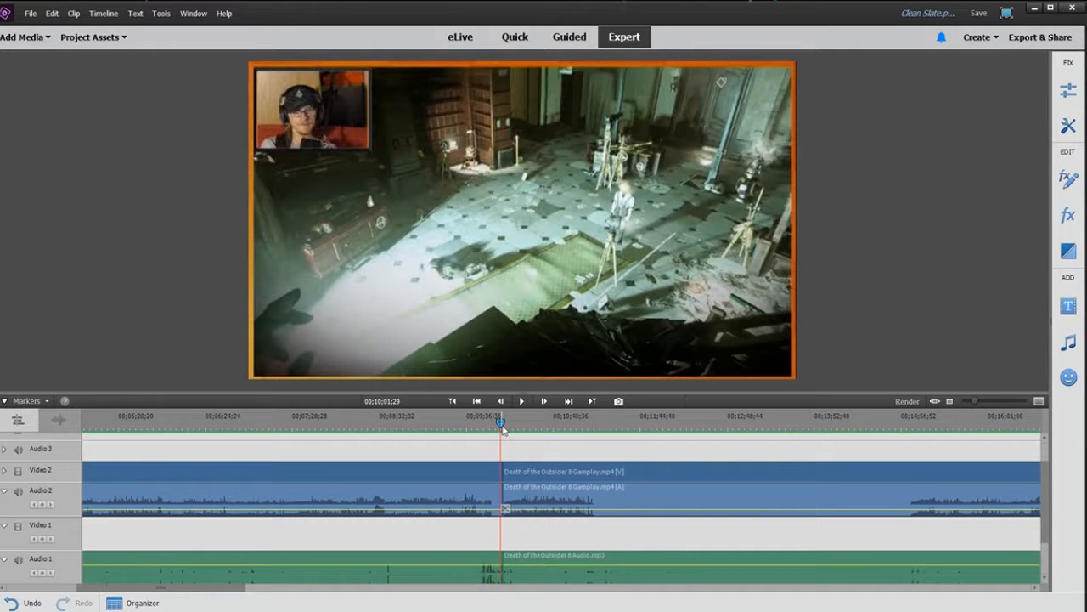
{"action": "key", "text": "ctrl+s"}
{"action": "key", "text": "Home"}
{"action": "key", "text": "space"}
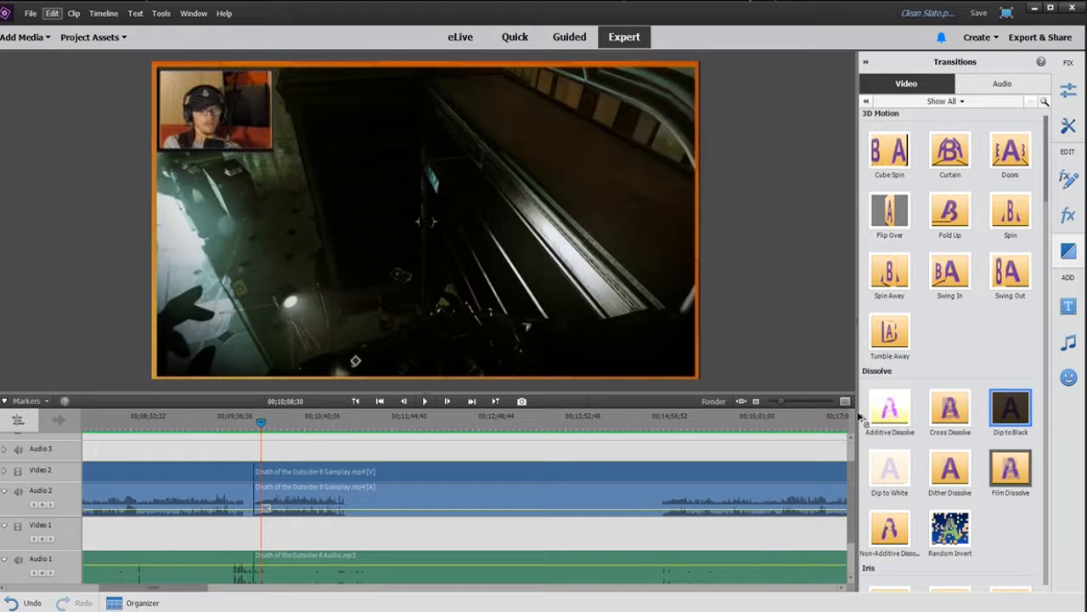
Step: Try a Dip to Black transition on the cut, preview it across the edit, and undo it
{"action": "left_click_drag", "start_coordinate": [860, 416], "coordinate": [260, 474]}
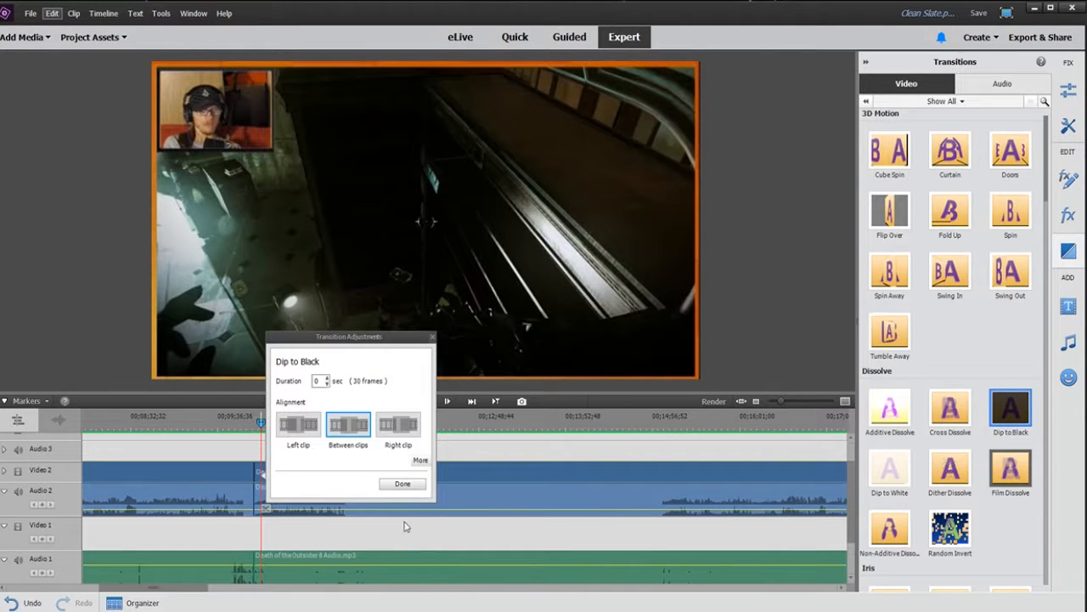
{"action": "left_click", "coordinate": [403, 483]}
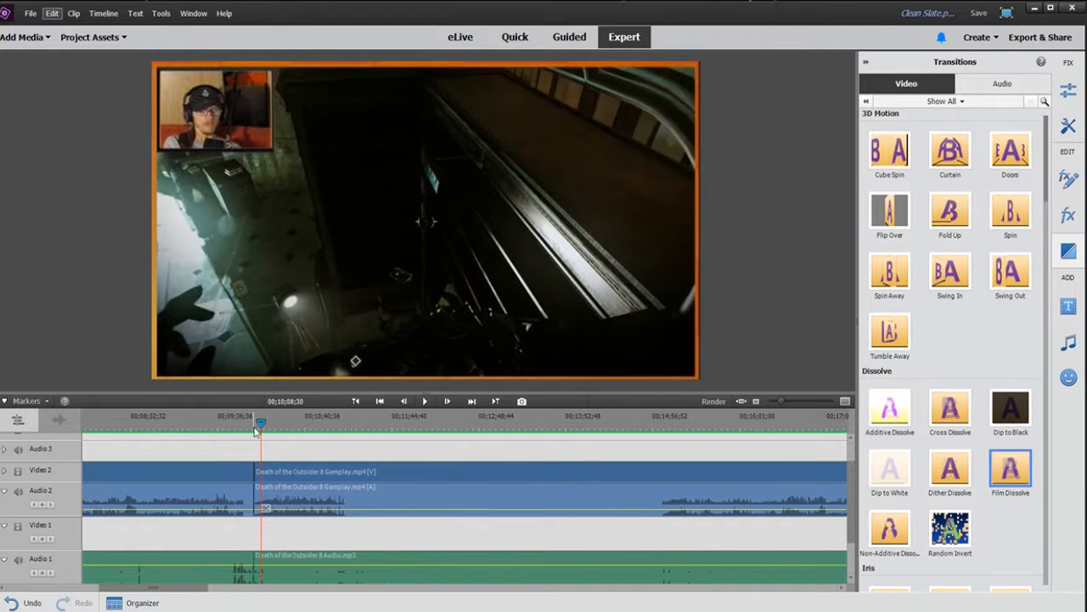
{"action": "left_click", "coordinate": [253, 422]}
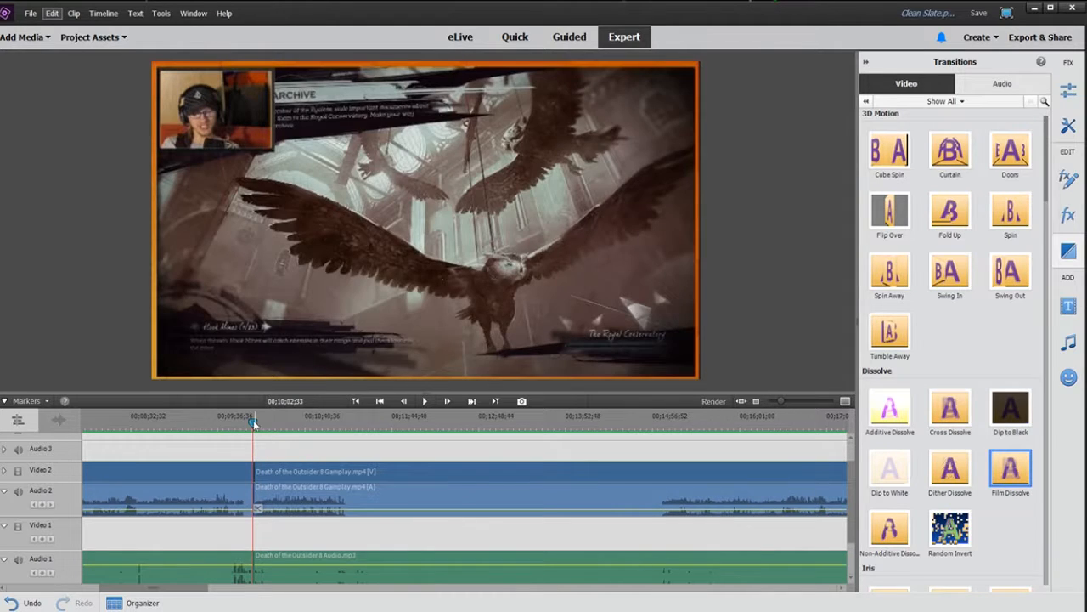
{"action": "left_click_drag", "start_coordinate": [778, 403], "coordinate": [791, 398]}
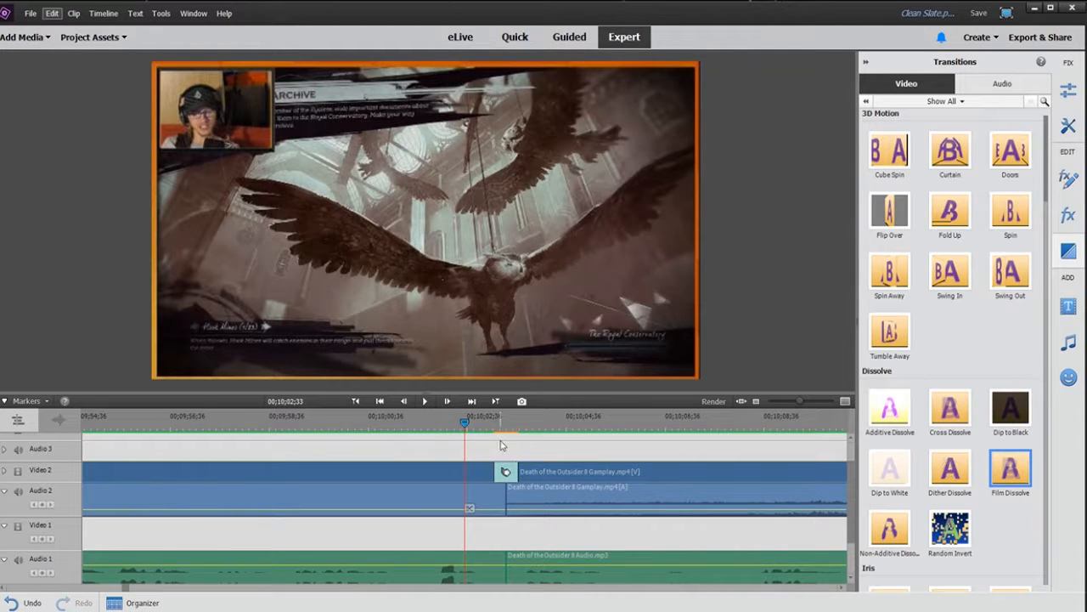
{"action": "left_click", "coordinate": [424, 400]}
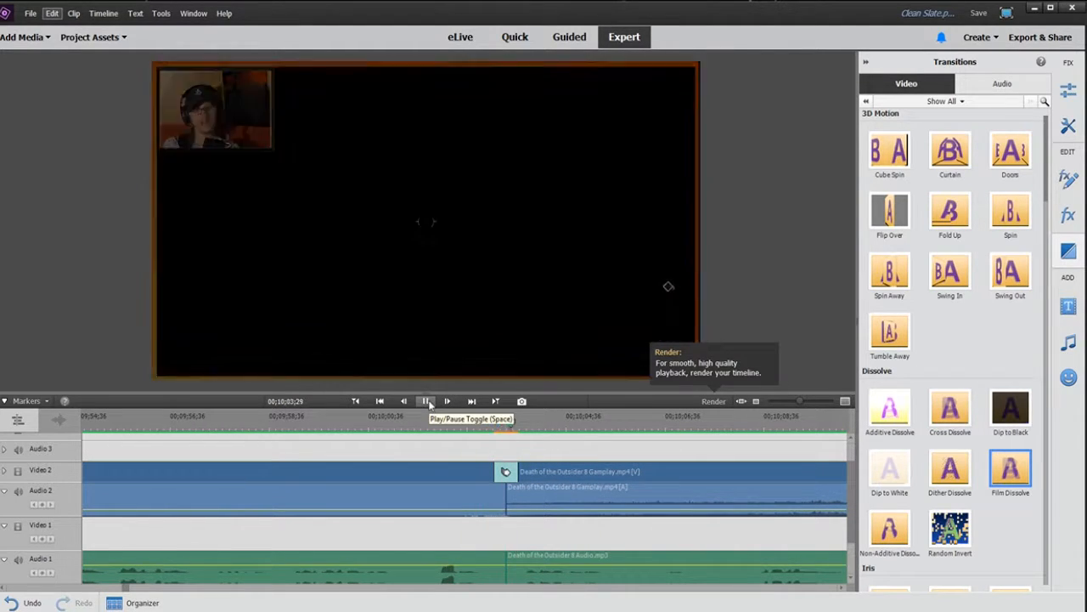
{"action": "key", "text": "space"}
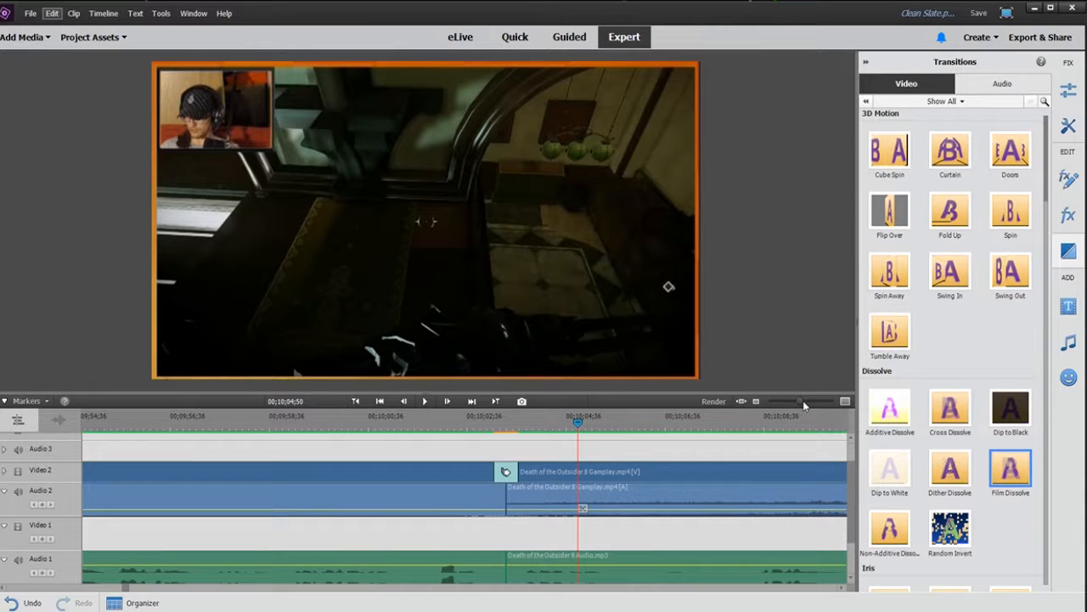
{"action": "left_click_drag", "start_coordinate": [799, 403], "coordinate": [786, 403]}
{"action": "key", "text": "Return"}
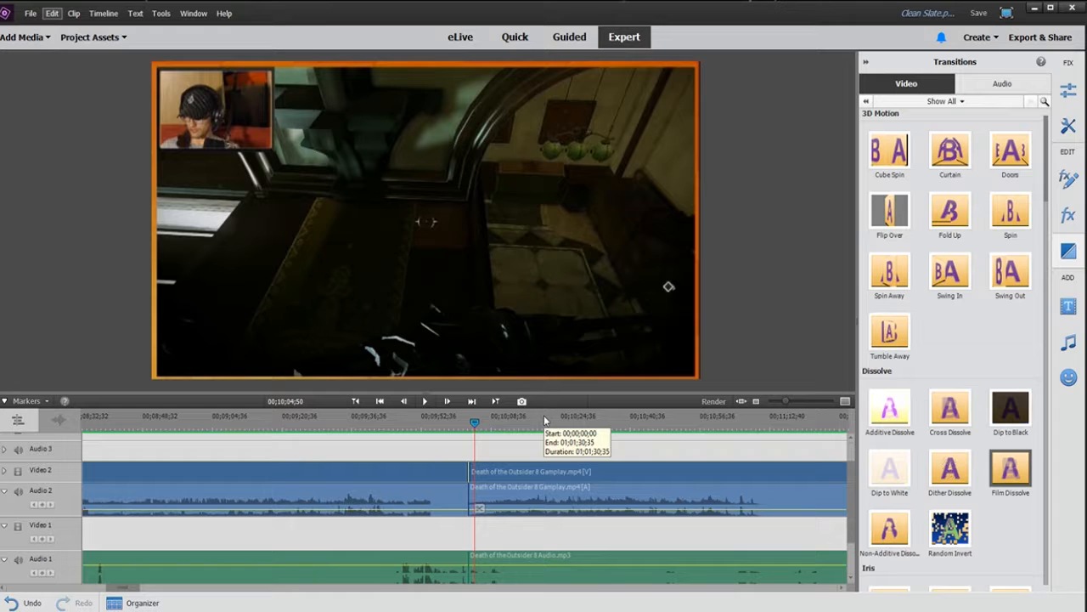
{"action": "key", "text": "space"}
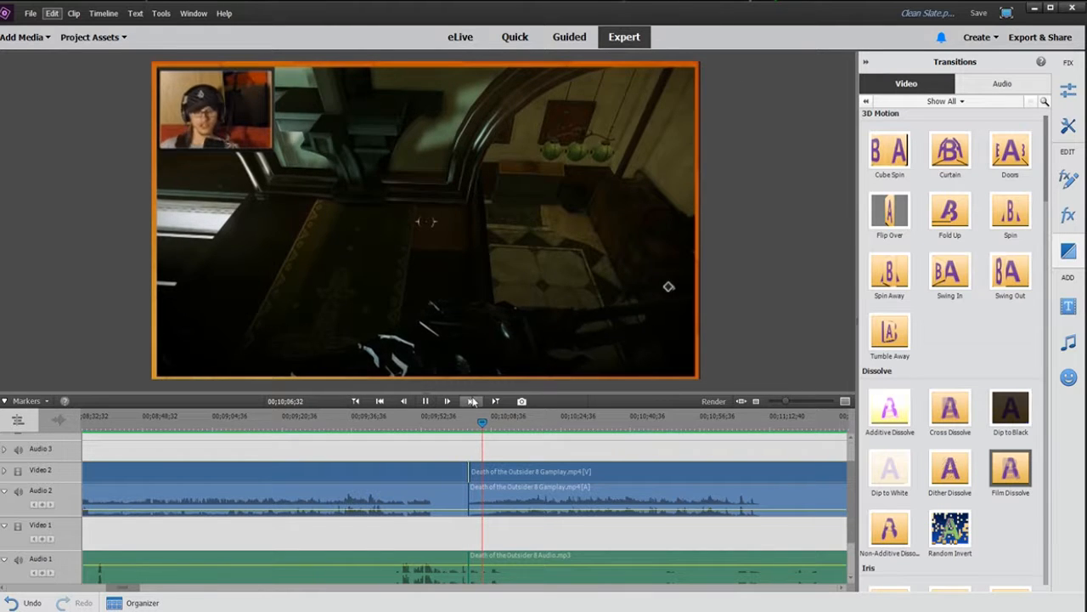
{"action": "left_click", "coordinate": [474, 402]}
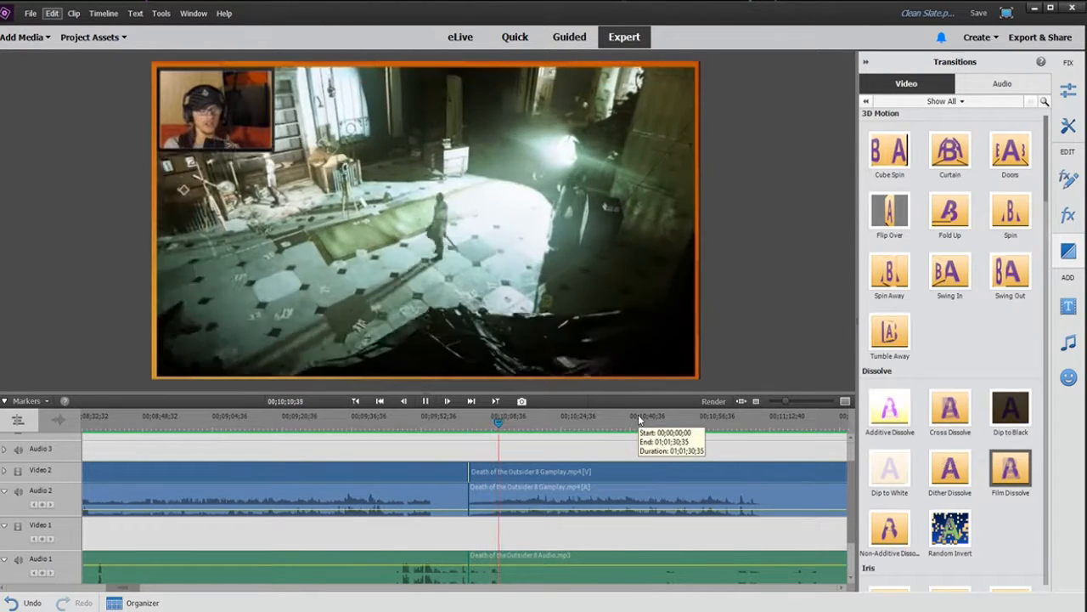
{"action": "key", "text": "space"}
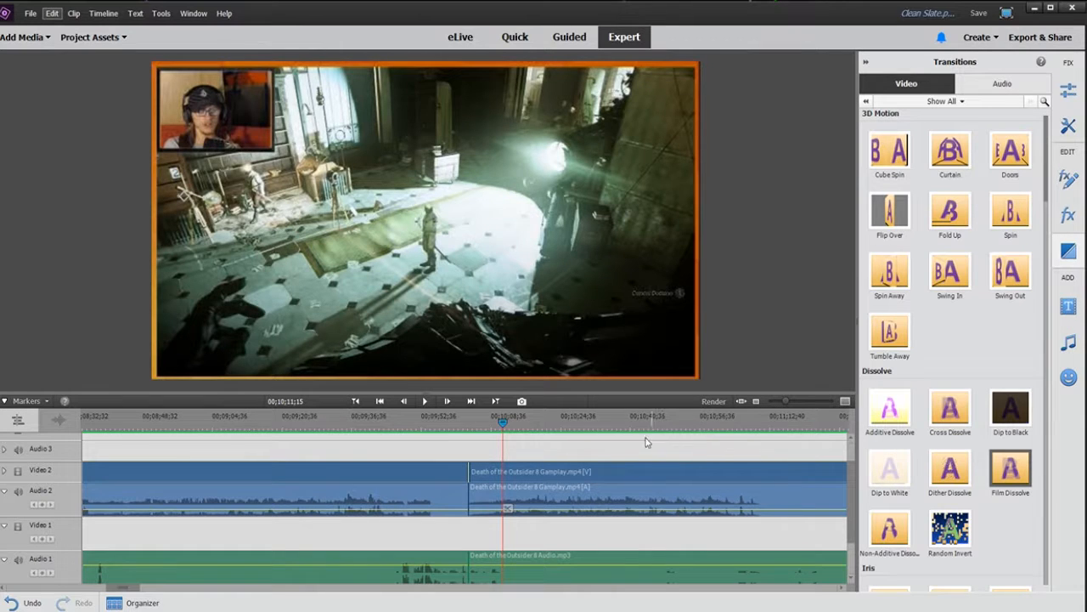
{"action": "key", "text": "ctrl+z"}
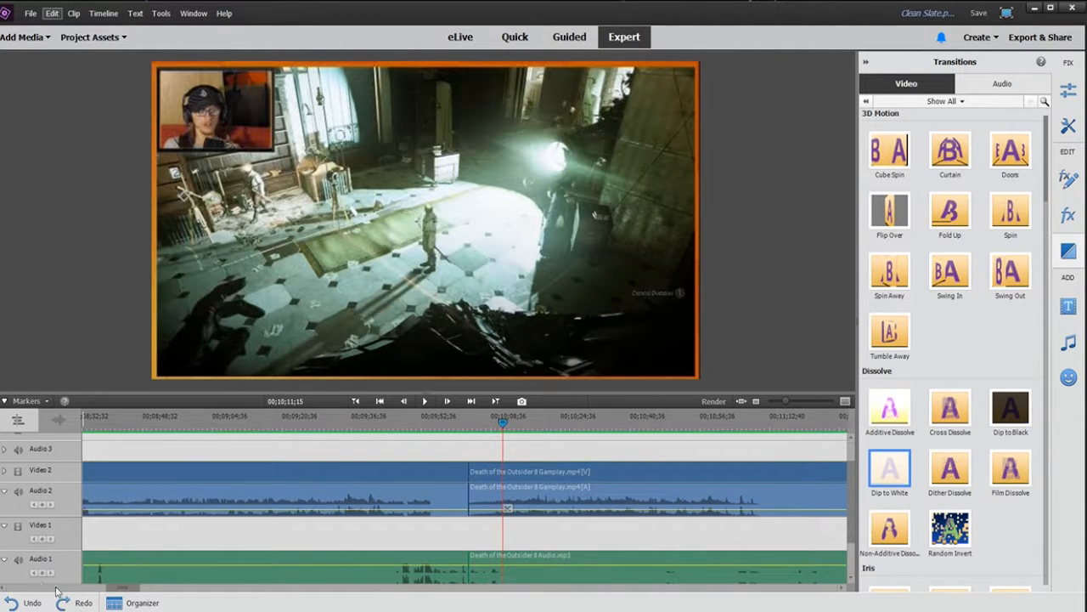
Step: Play to the next loading screen and split the gameplay and game audio clips where it begins
{"action": "left_click_drag", "start_coordinate": [119, 590], "coordinate": [134, 592]}
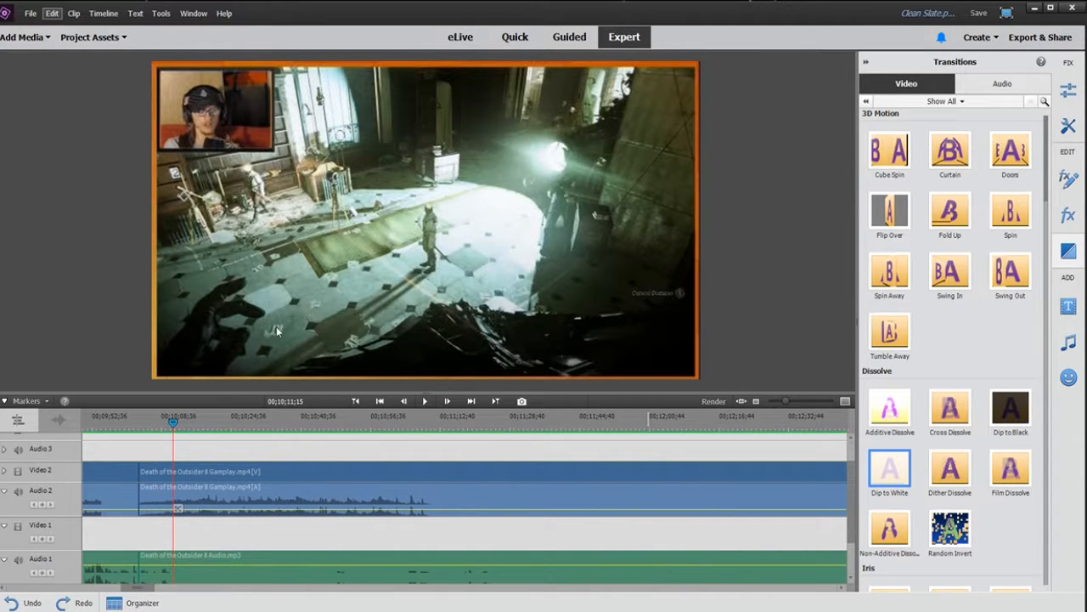
{"action": "left_click_drag", "start_coordinate": [175, 425], "coordinate": [389, 425]}
{"action": "left_click", "coordinate": [425, 401]}
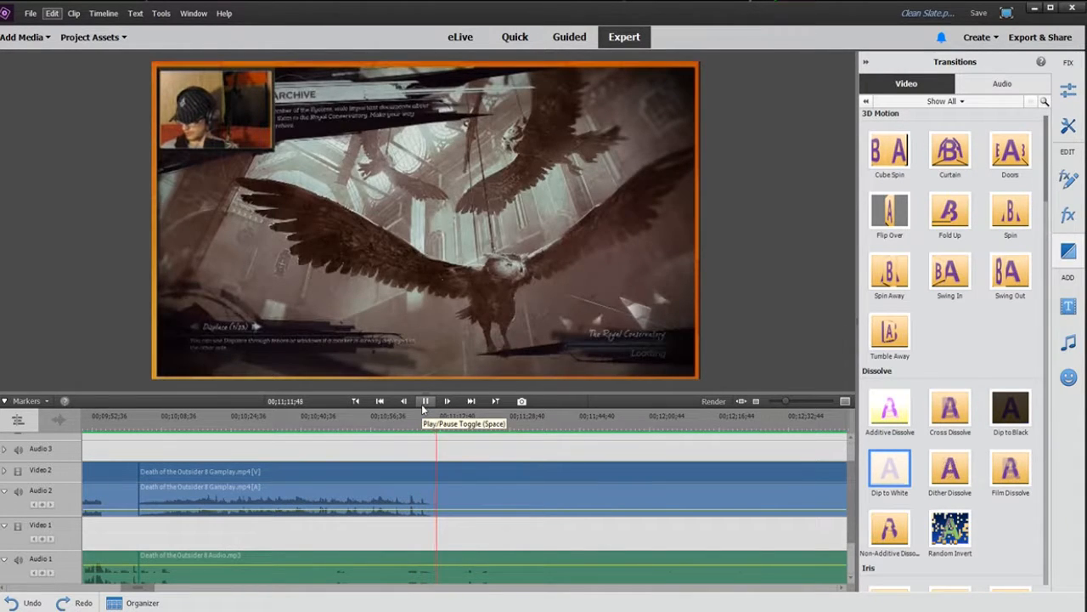
{"action": "left_click", "coordinate": [423, 401]}
{"action": "left_click", "coordinate": [442, 509]}
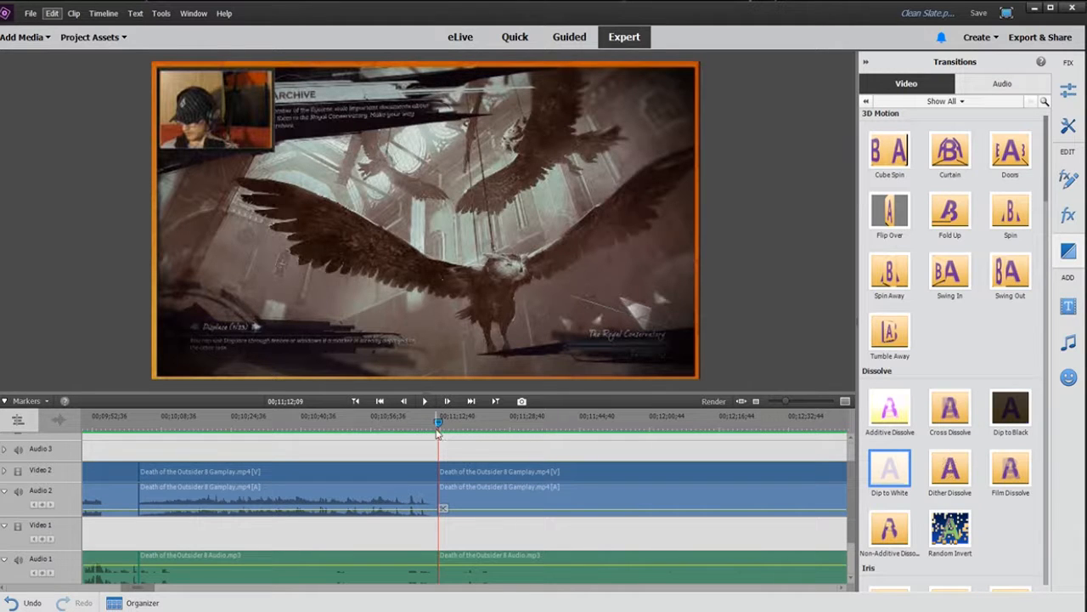
Step: Split the clips where the loading screen ends and delete the segment between the two cuts
{"action": "left_click_drag", "start_coordinate": [438, 423], "coordinate": [691, 423]}
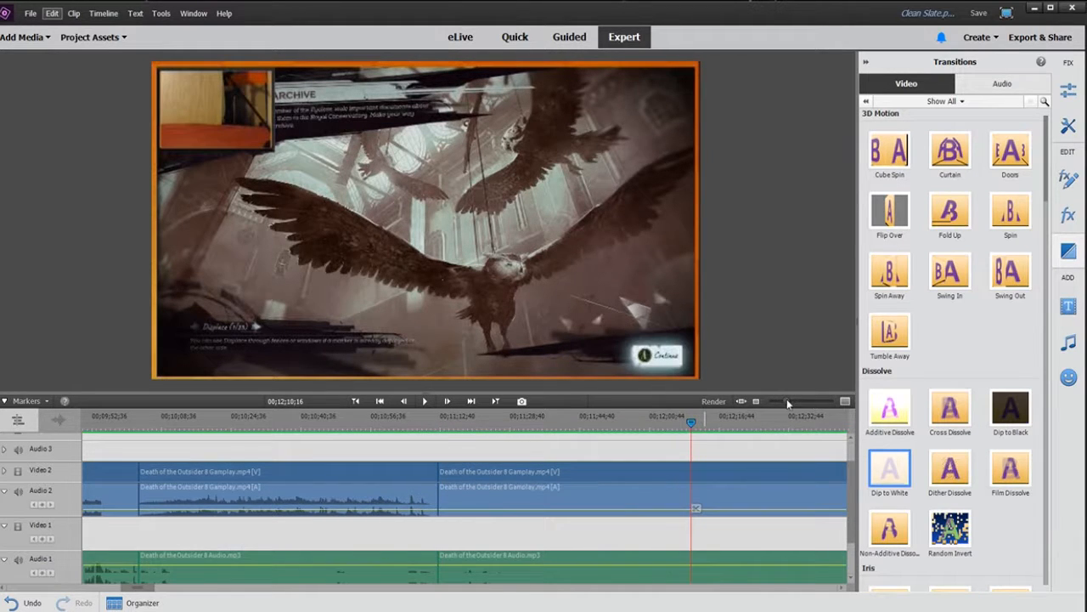
{"action": "left_click_drag", "start_coordinate": [787, 401], "coordinate": [775, 401]}
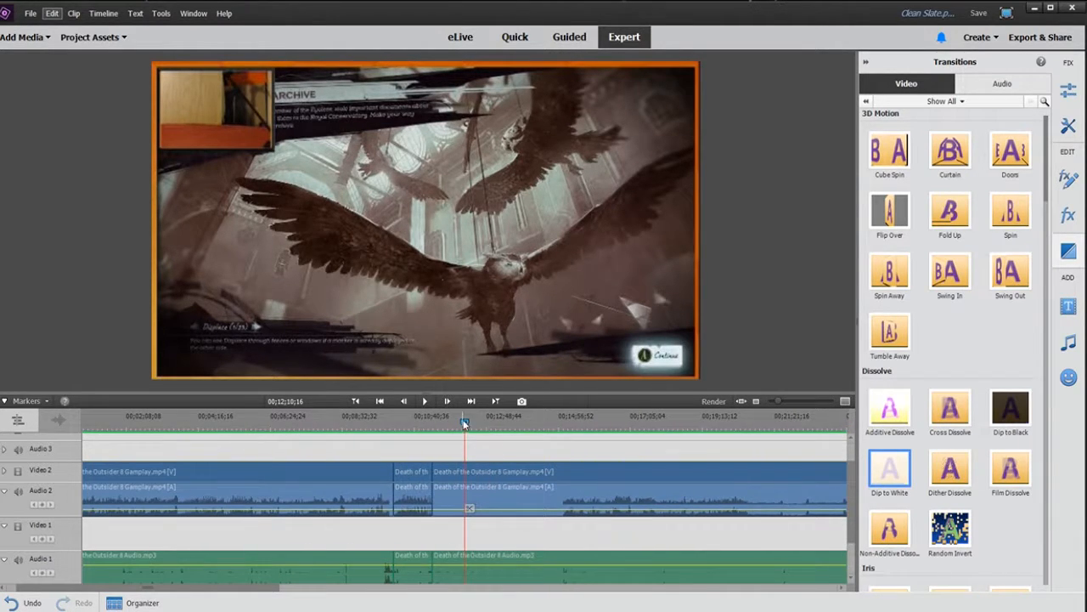
{"action": "left_click_drag", "start_coordinate": [464, 423], "coordinate": [563, 437]}
{"action": "left_click", "coordinate": [568, 508]}
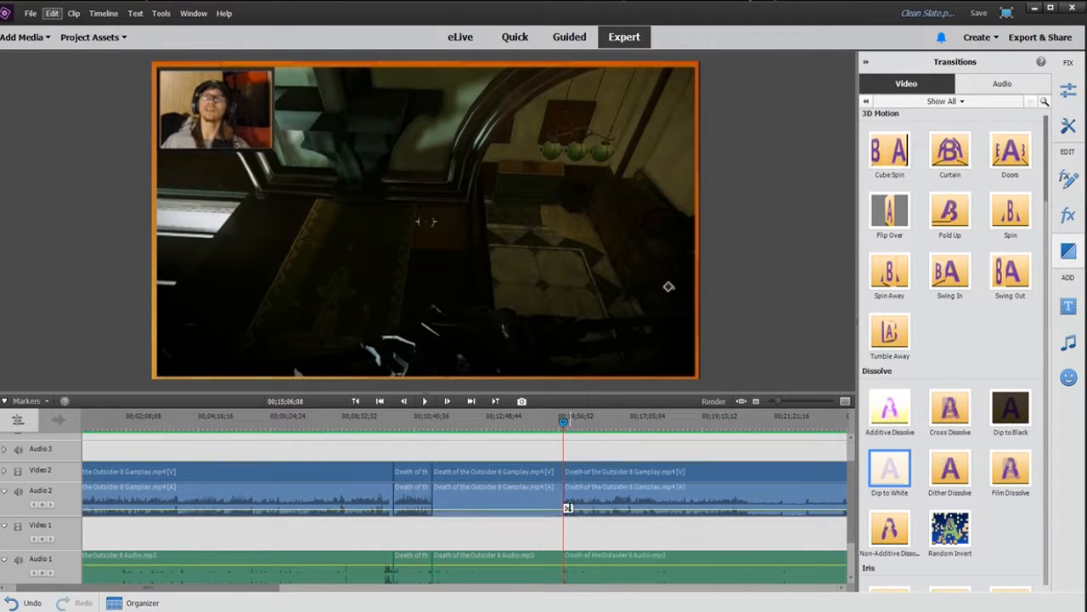
{"action": "left_click", "coordinate": [537, 462]}
{"action": "left_click", "coordinate": [527, 556], "text": "shift"}
{"action": "key", "text": "Delete"}
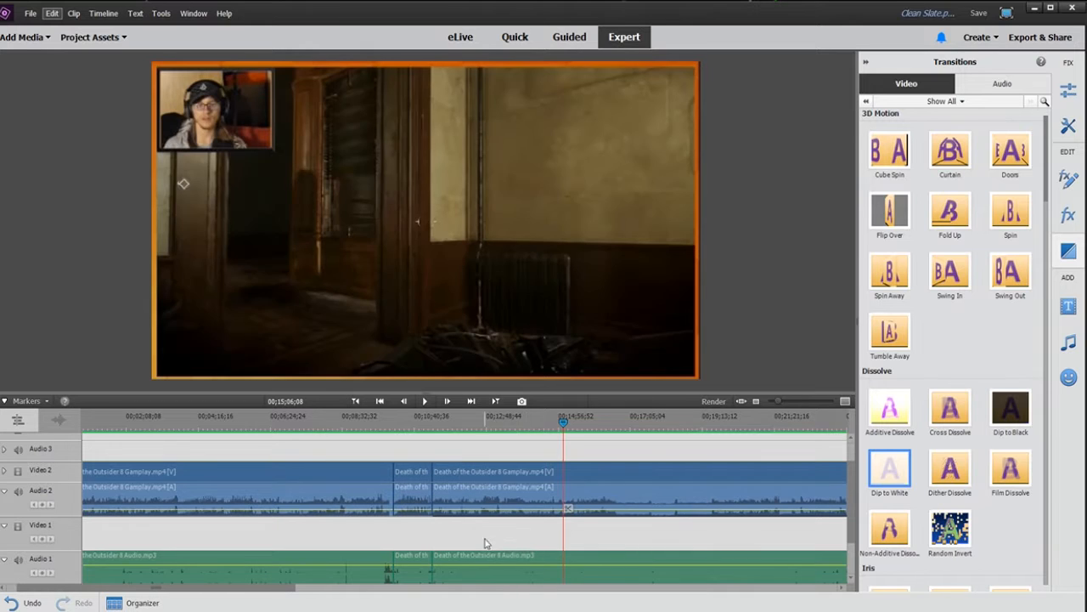
Step: Play the timeline back across the new cut to check the edit
{"action": "left_click", "coordinate": [429, 435]}
{"action": "left_click", "coordinate": [426, 402]}
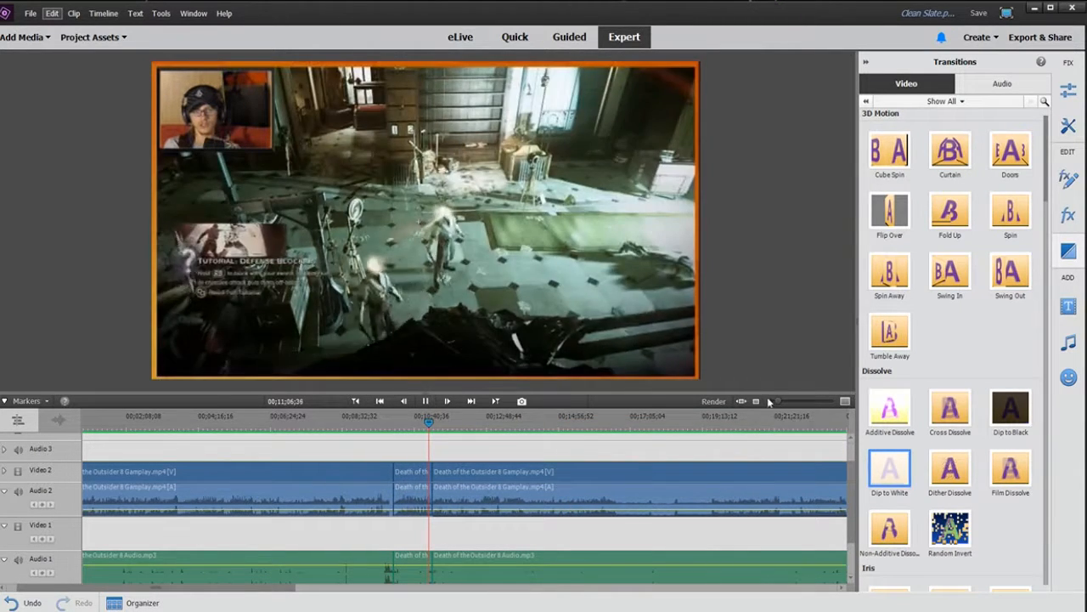
{"action": "left_click_drag", "start_coordinate": [779, 402], "coordinate": [785, 402]}
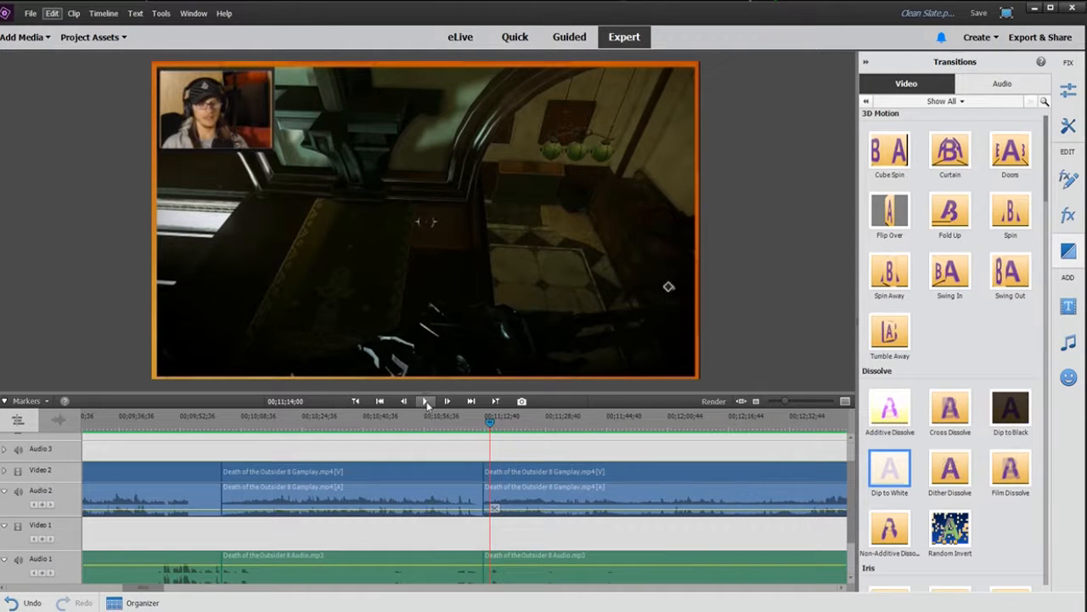
{"action": "left_click", "coordinate": [489, 493]}
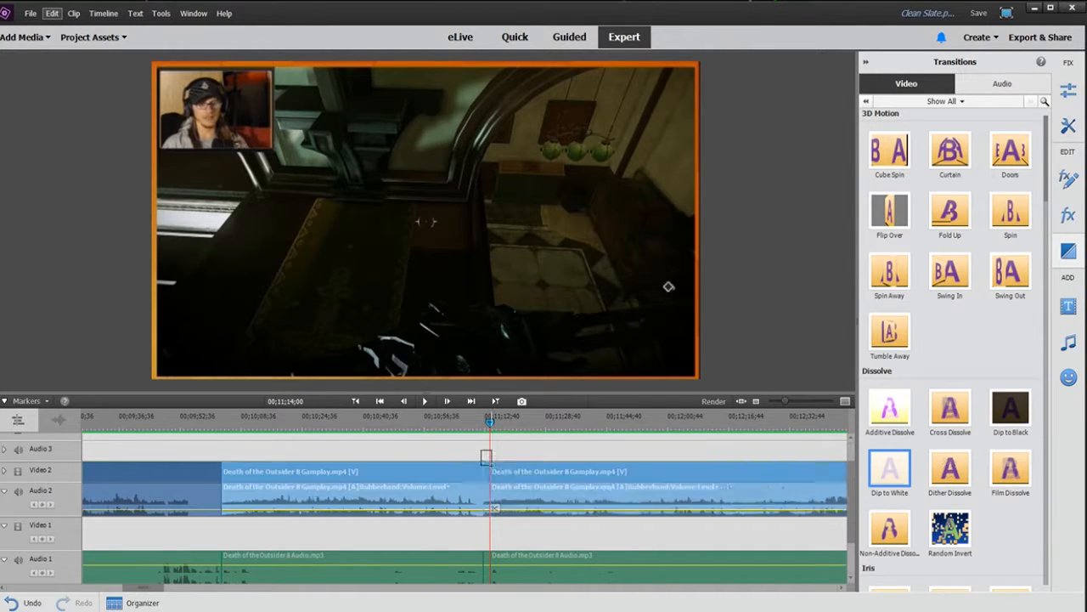
{"action": "left_click", "coordinate": [489, 505]}
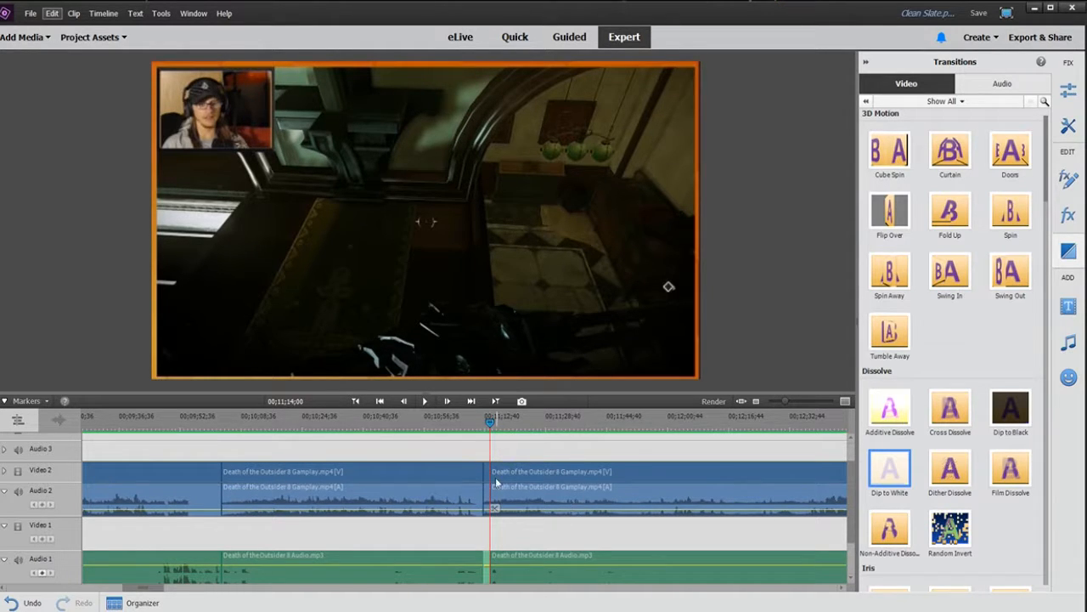
{"action": "key", "text": "End"}
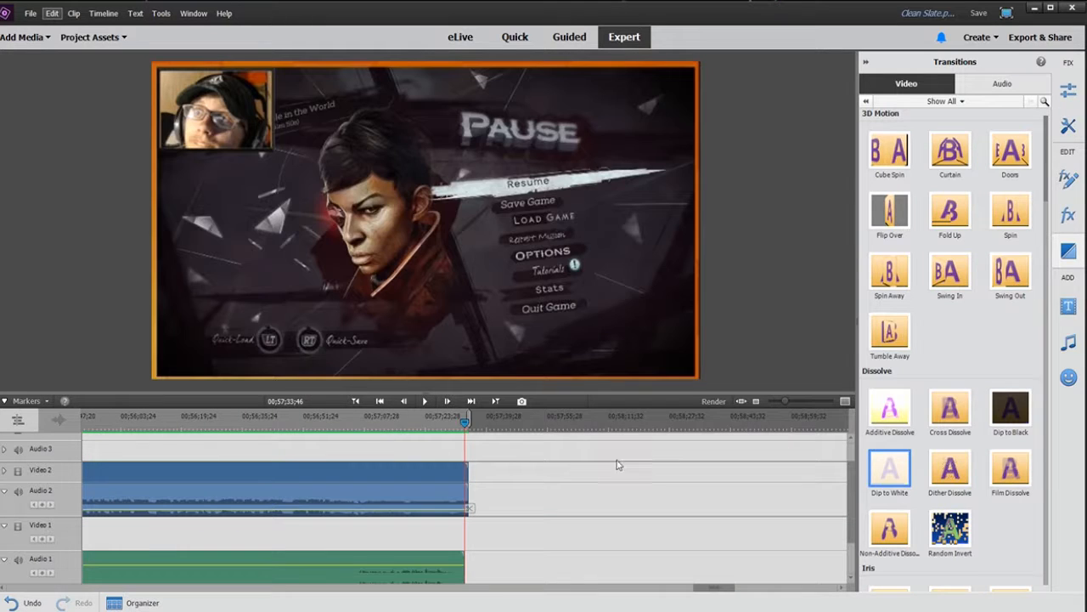
{"action": "key", "text": "ctrl+z"}
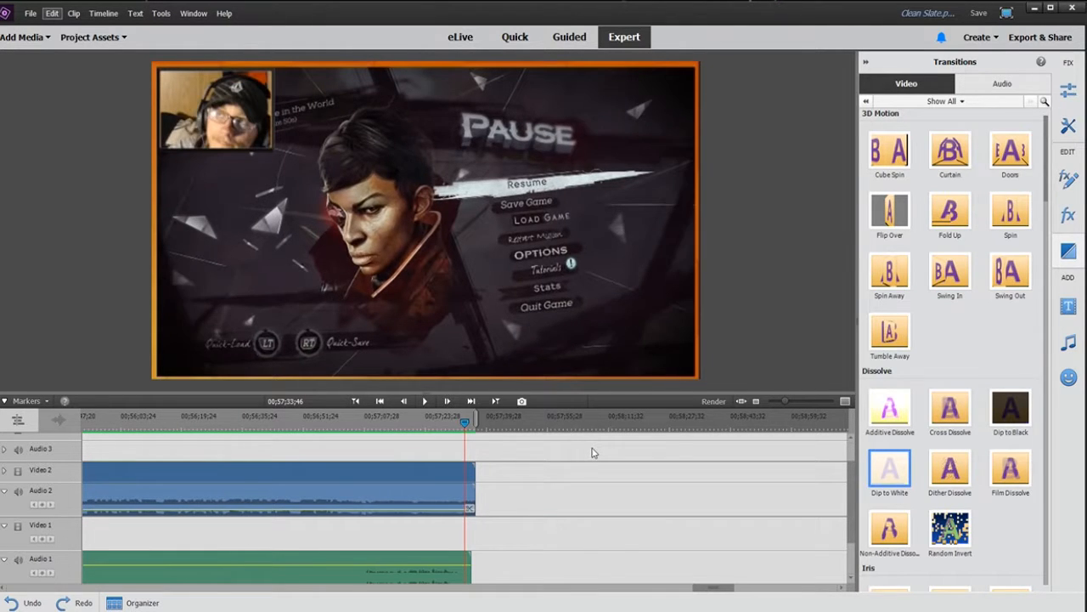
Step: Delete the short leftover clip segment remaining at the cut
{"action": "left_click_drag", "start_coordinate": [788, 405], "coordinate": [767, 398]}
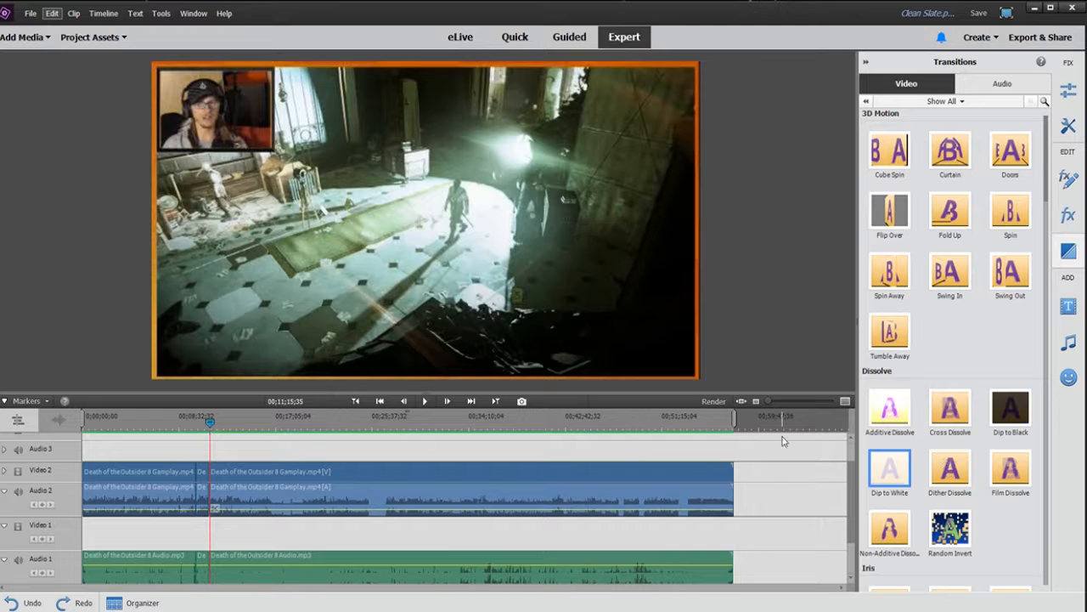
{"action": "left_click_drag", "start_coordinate": [769, 400], "coordinate": [796, 400]}
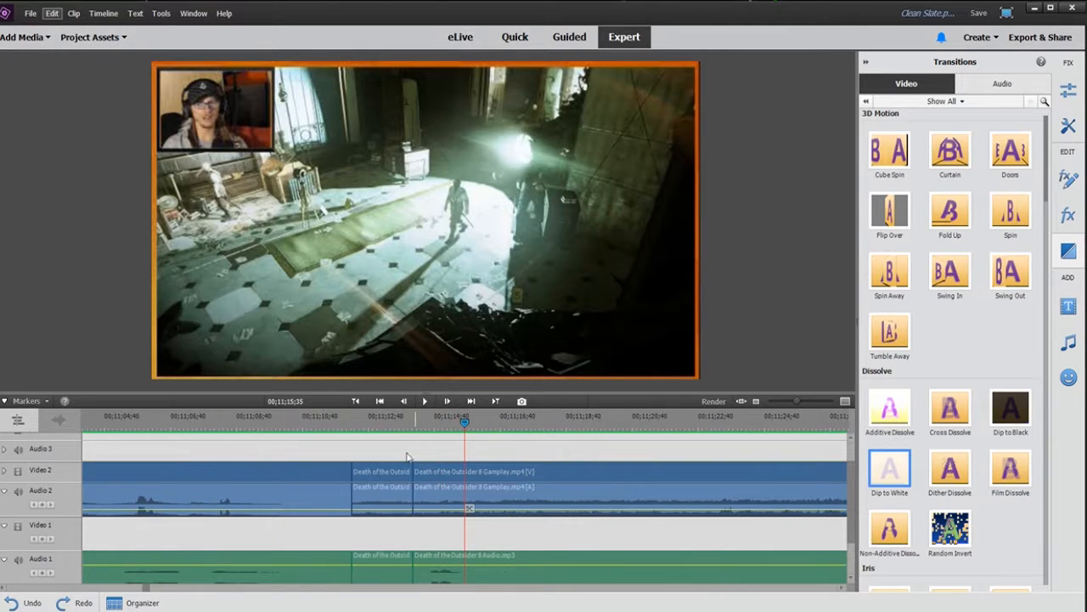
{"action": "left_click", "coordinate": [383, 472]}
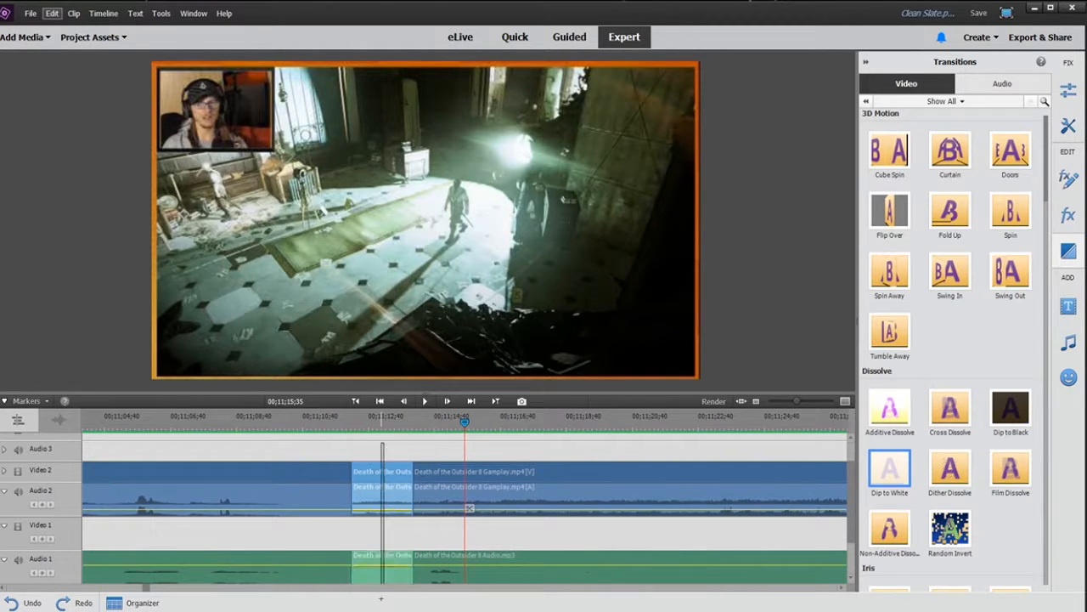
{"action": "key", "text": "Delete"}
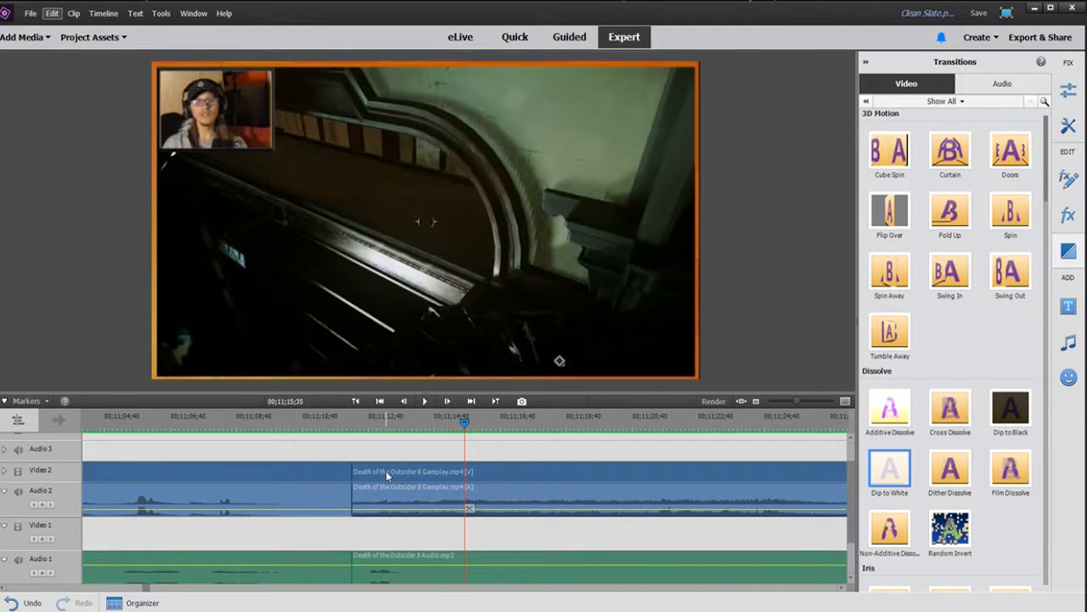
Step: Jump back and forth between edit points to review the cut
{"action": "key", "text": "Page_Down"}
{"action": "key", "text": "Page_Up"}
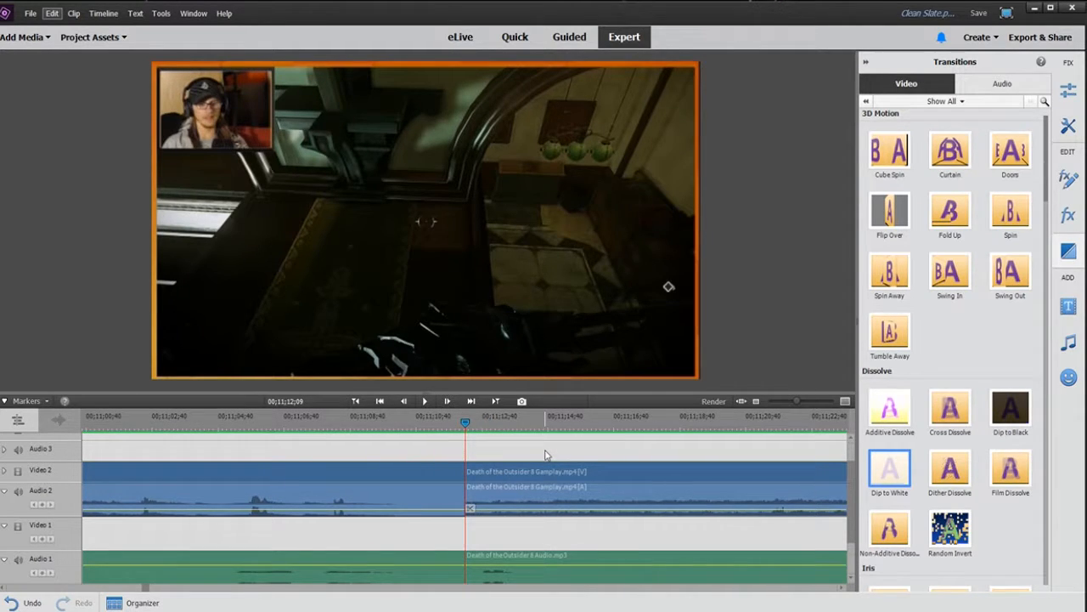
{"action": "key", "text": "Page_Down"}
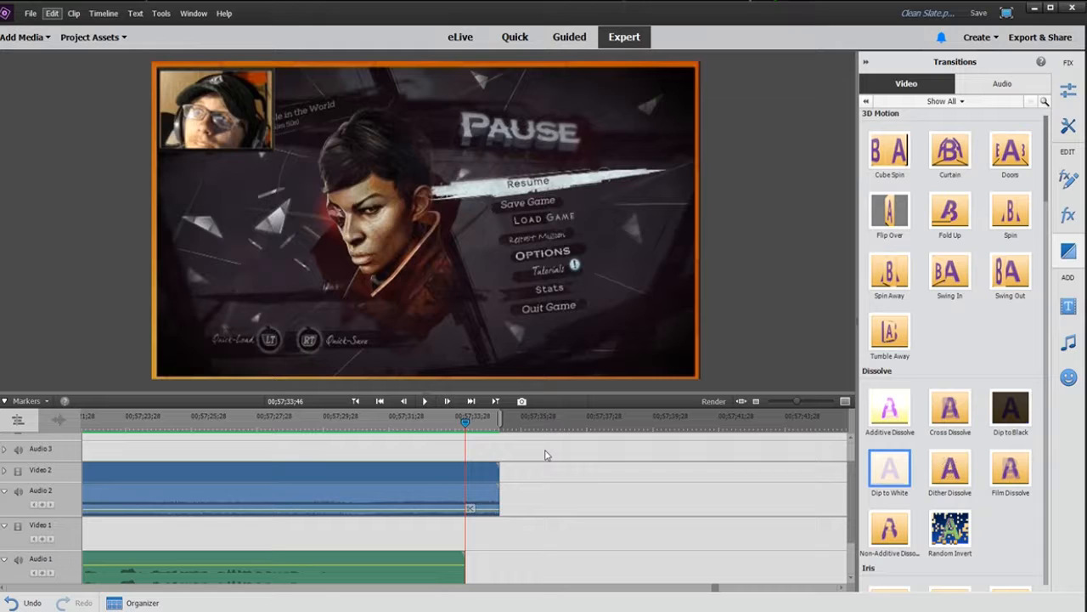
{"action": "key", "text": "Page_Up"}
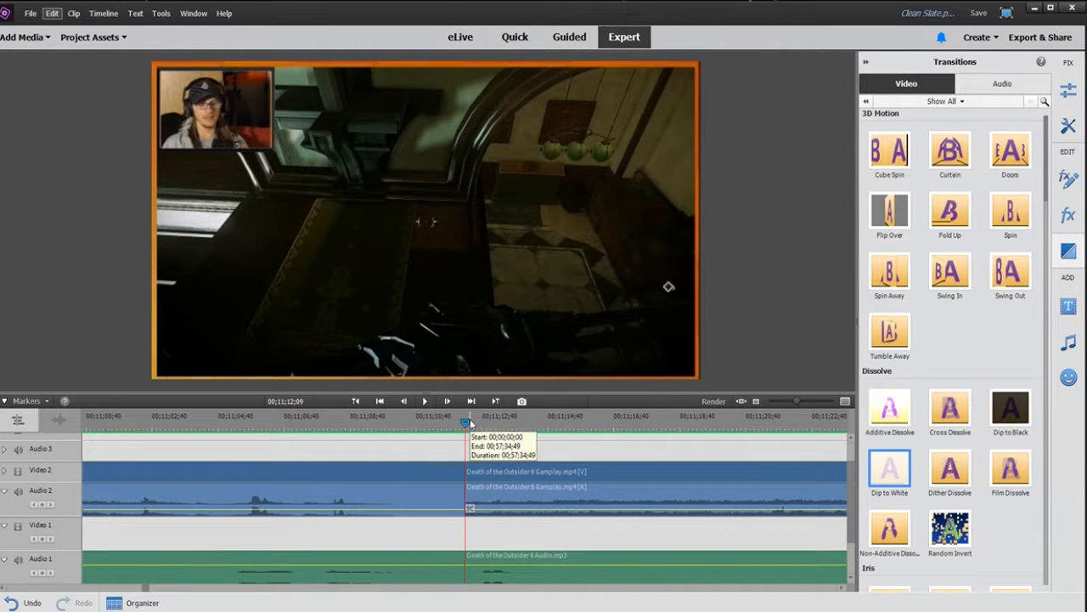
{"action": "key", "text": "Page_Down"}
{"action": "key", "text": "Page_Up"}
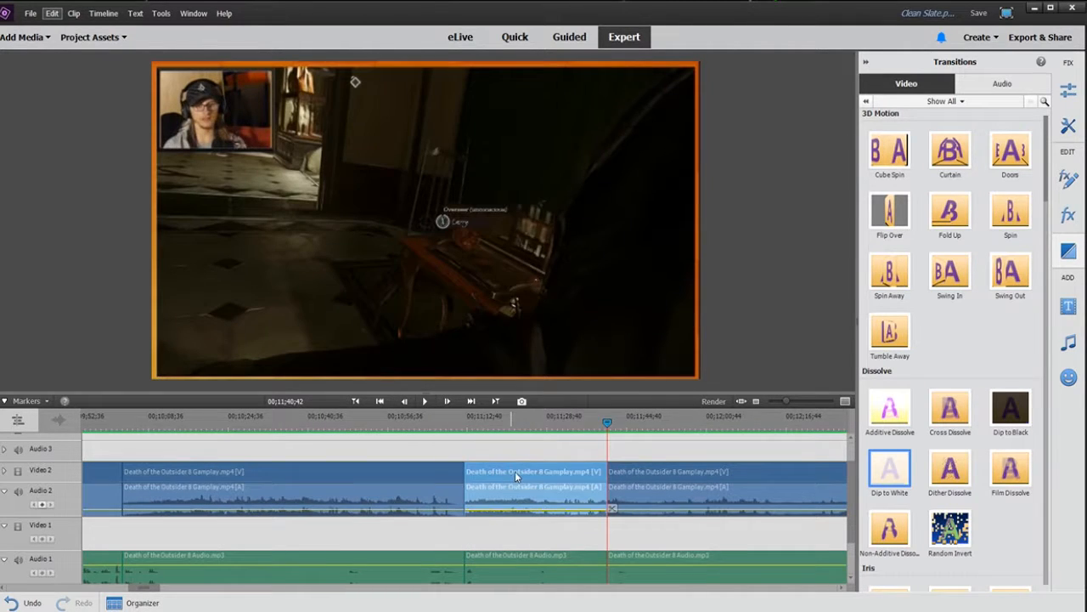
Step: Time-stretch the selected gameplay clip segment to 500% speed
{"action": "right_click", "coordinate": [515, 477]}
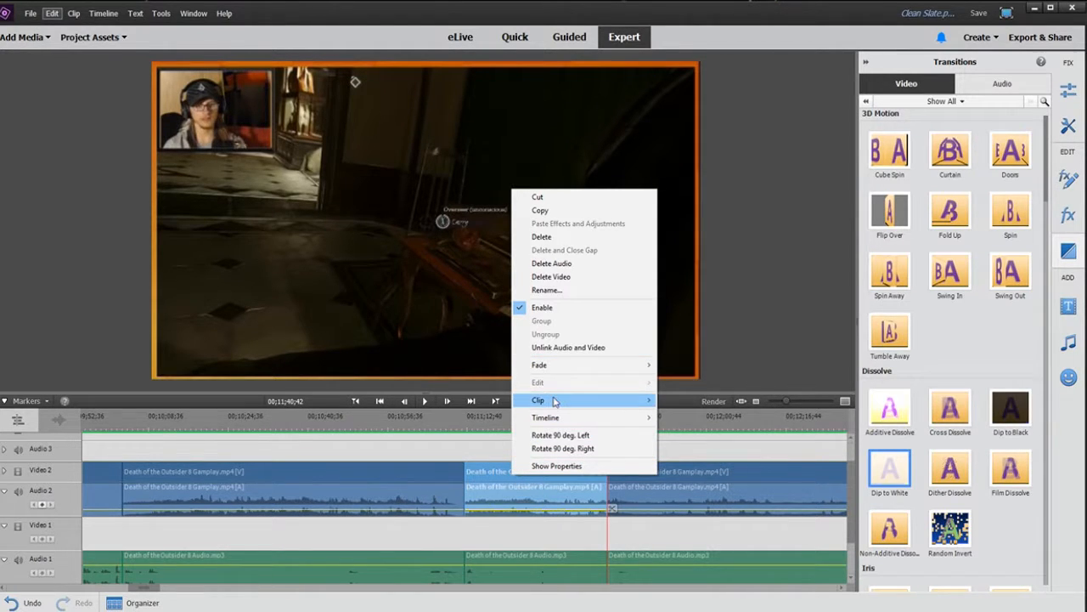
{"action": "mouse_move", "coordinate": [562, 418]}
{"action": "mouse_move", "coordinate": [580, 400]}
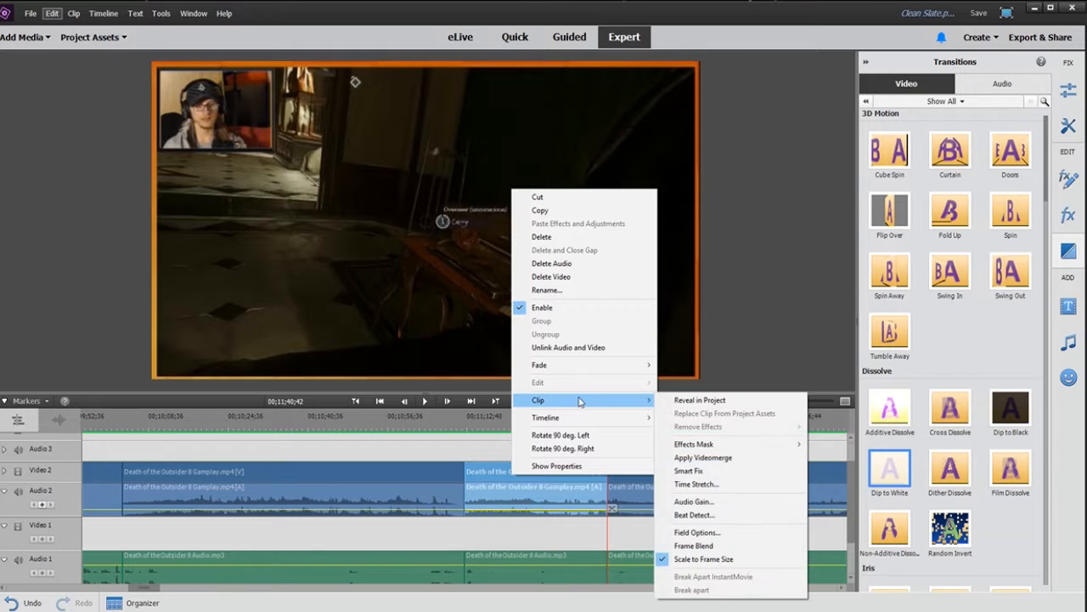
{"action": "left_click", "coordinate": [714, 472]}
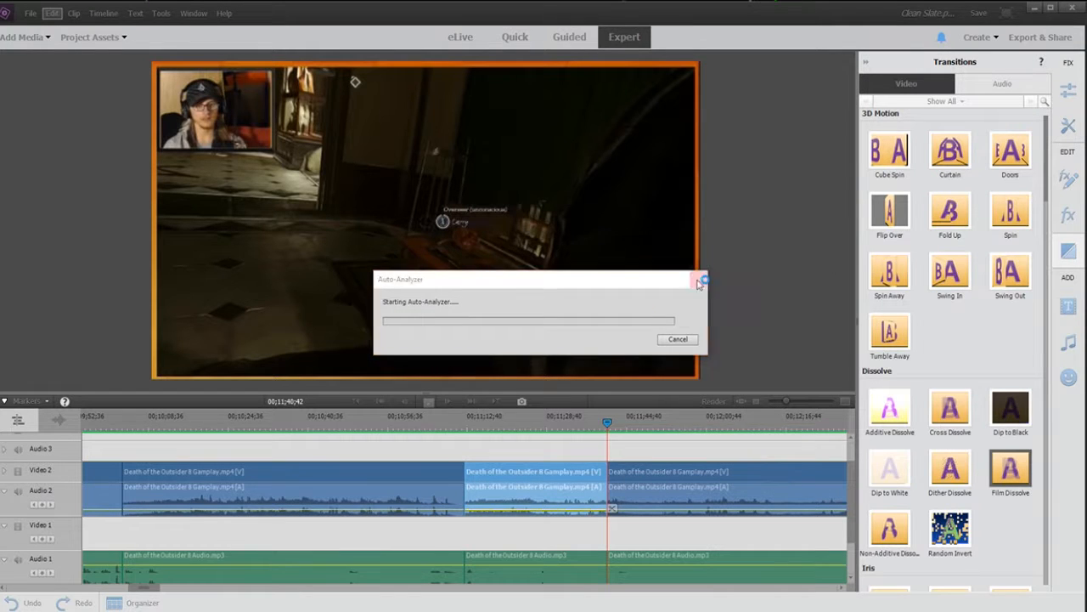
{"action": "right_click", "coordinate": [581, 469]}
{"action": "mouse_move", "coordinate": [671, 395]}
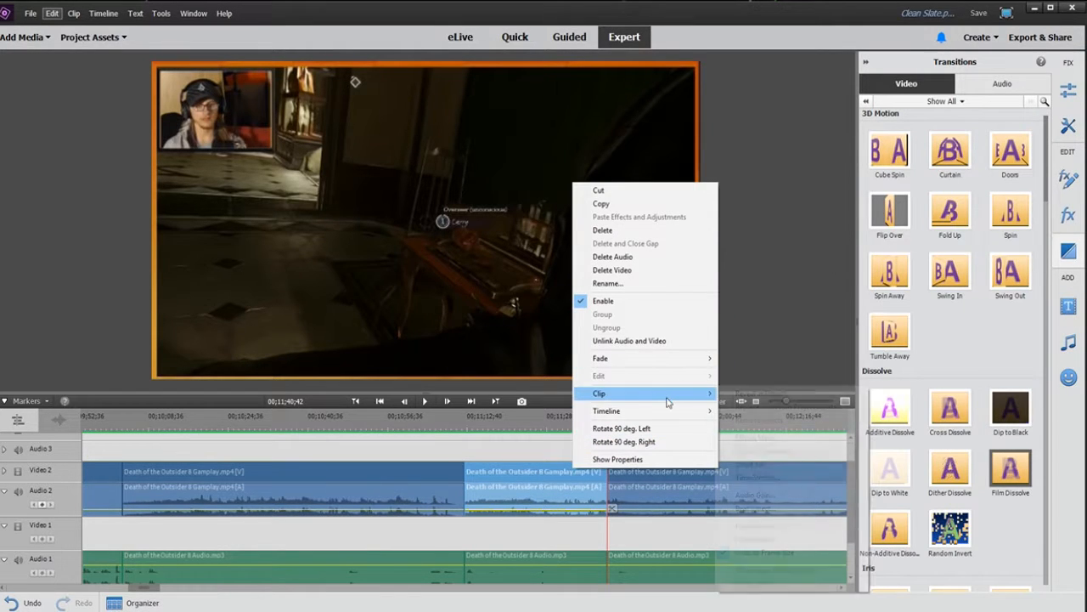
{"action": "left_click", "coordinate": [769, 478]}
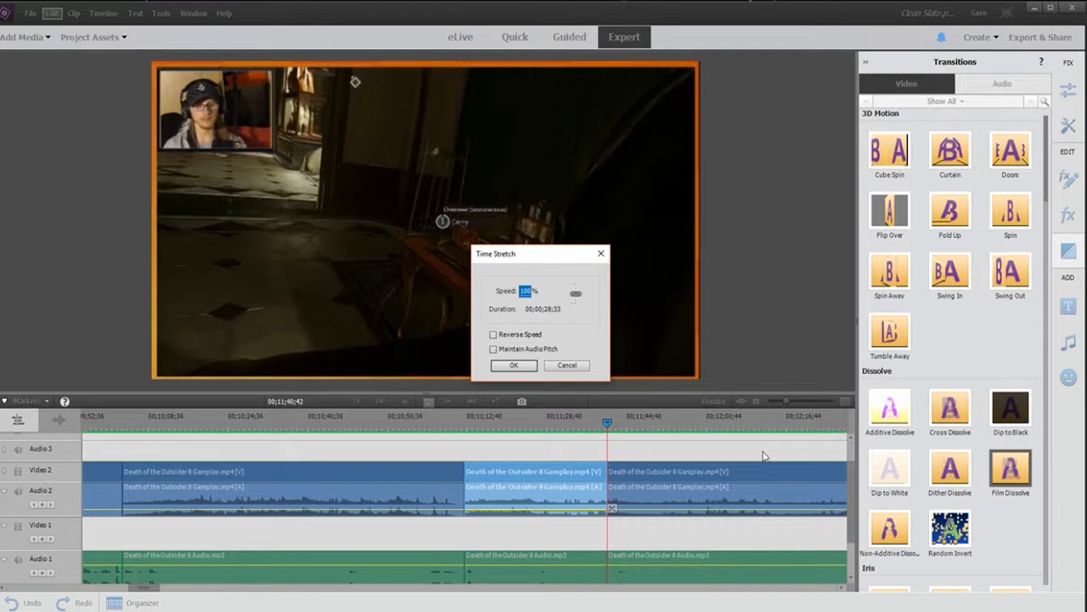
{"action": "type", "text": "500"}
{"action": "key", "text": "Return"}
Step: Time-stretch the matching game audio segment to 500% speed as well
{"action": "right_click", "coordinate": [493, 557]}
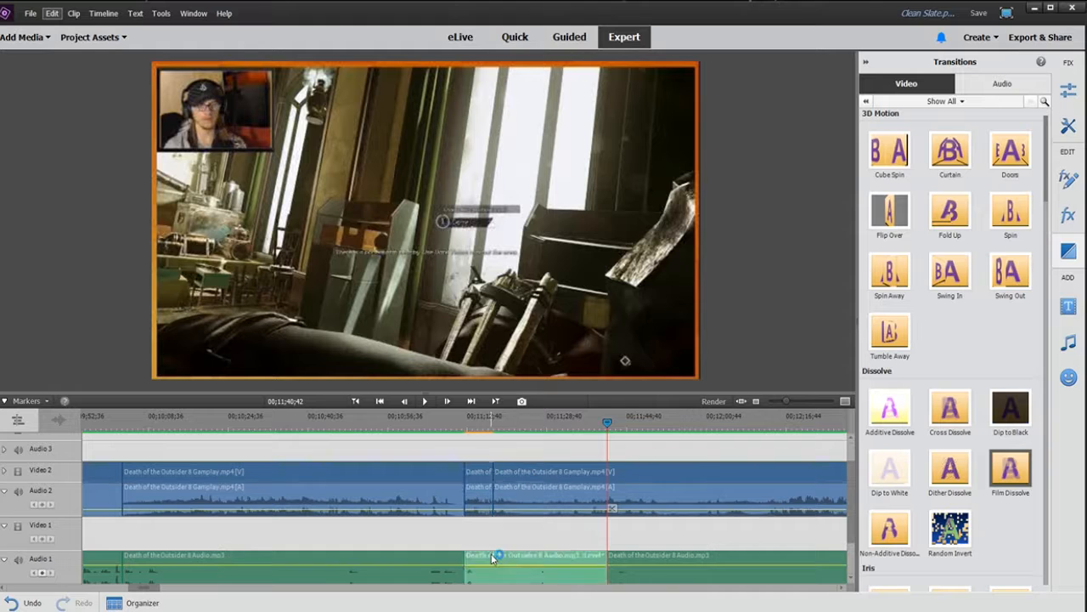
{"action": "mouse_move", "coordinate": [577, 491]}
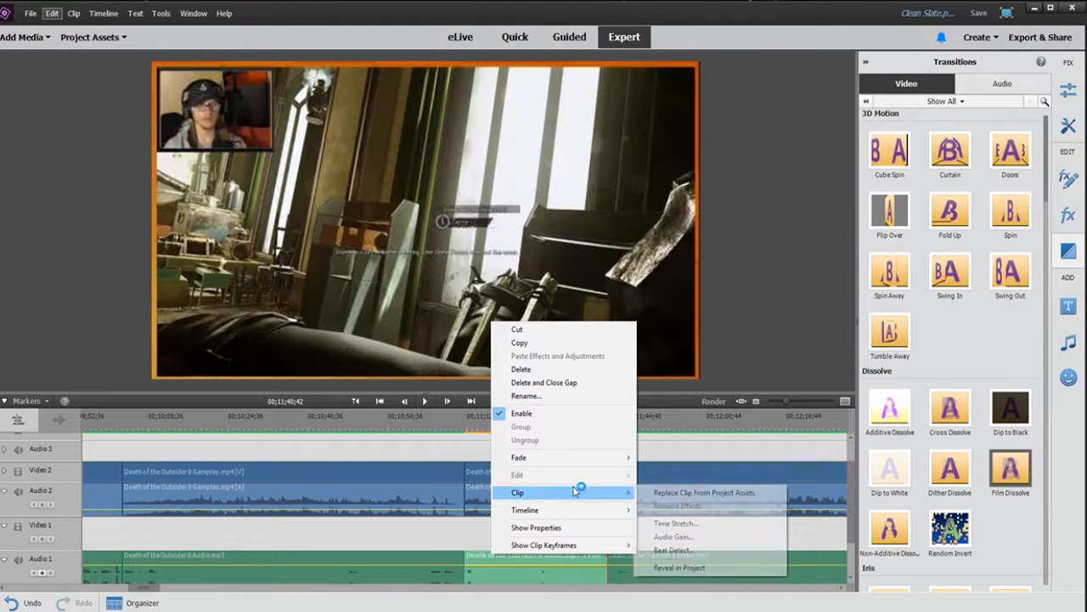
{"action": "left_click", "coordinate": [698, 525]}
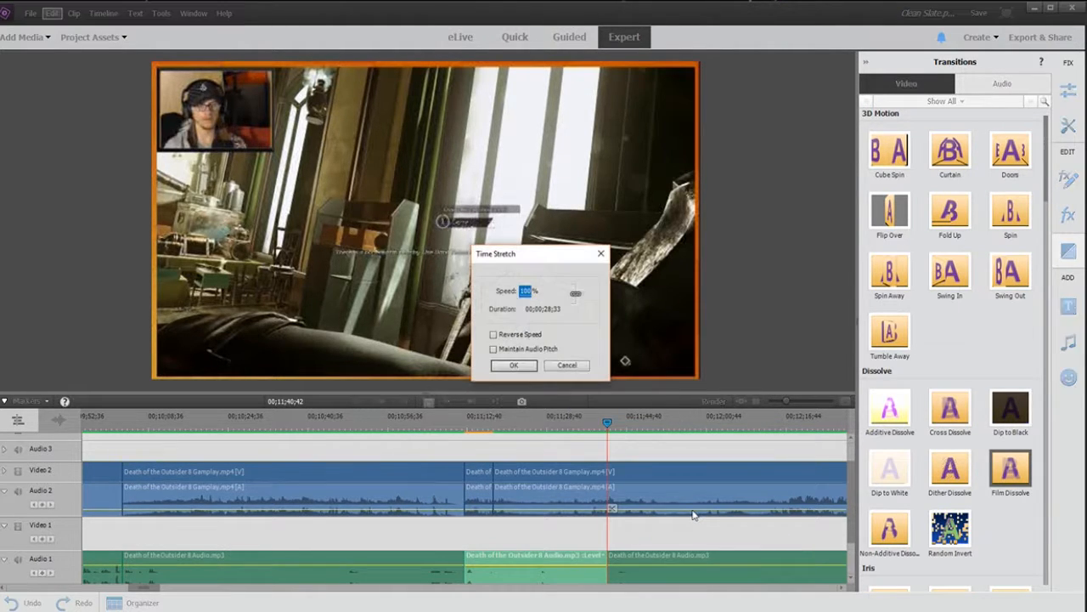
{"action": "type", "text": "500"}
{"action": "key", "text": "Return"}
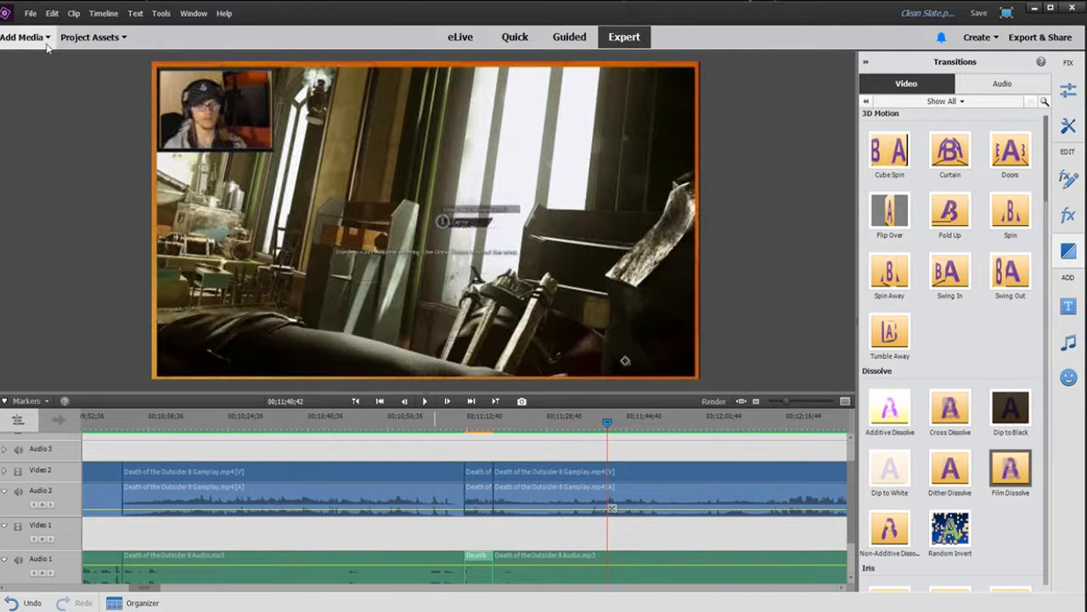
Step: Add Mexican Cactus.mp3 from the project assets to the Voice track under the sped-up segment
{"action": "left_click", "coordinate": [93, 37]}
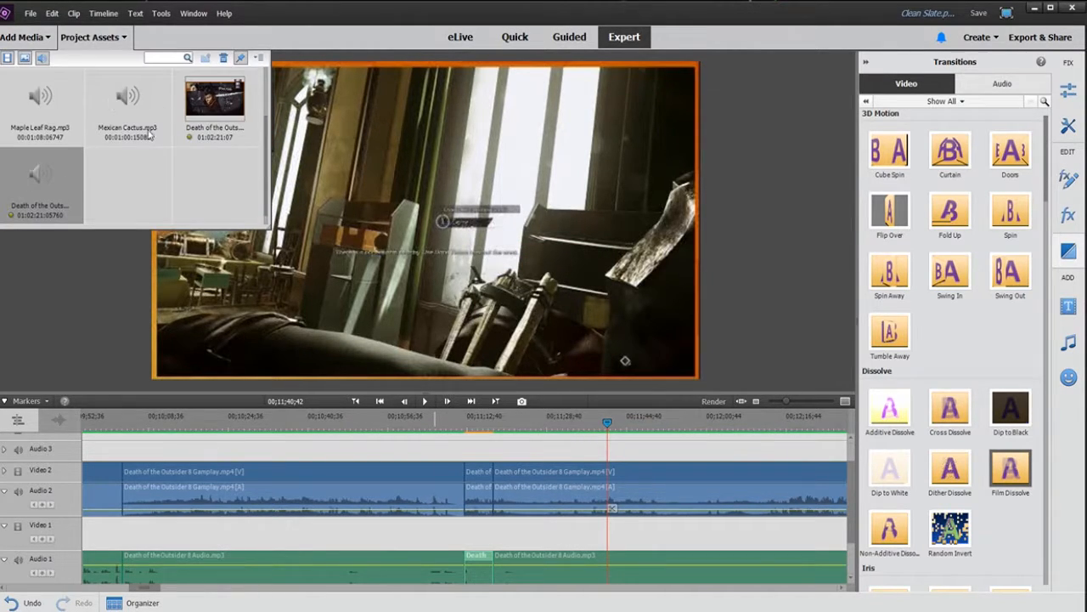
{"action": "left_click_drag", "start_coordinate": [130, 111], "coordinate": [86, 163]}
{"action": "scroll", "coordinate": [664, 528], "scroll_direction": "down", "scroll_amount": 4}
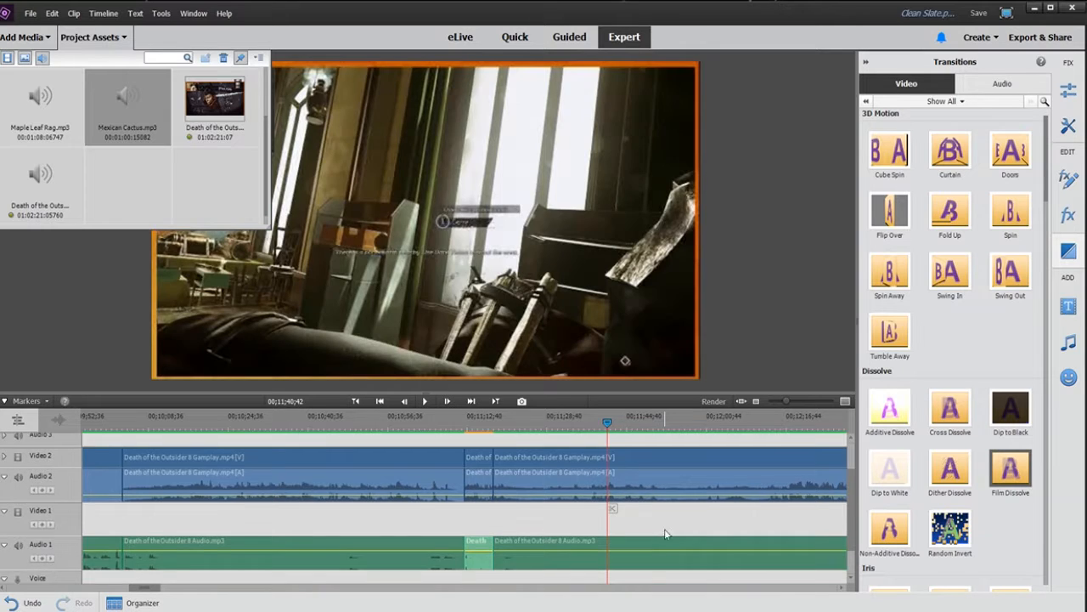
{"action": "left_click_drag", "start_coordinate": [154, 123], "coordinate": [511, 534]}
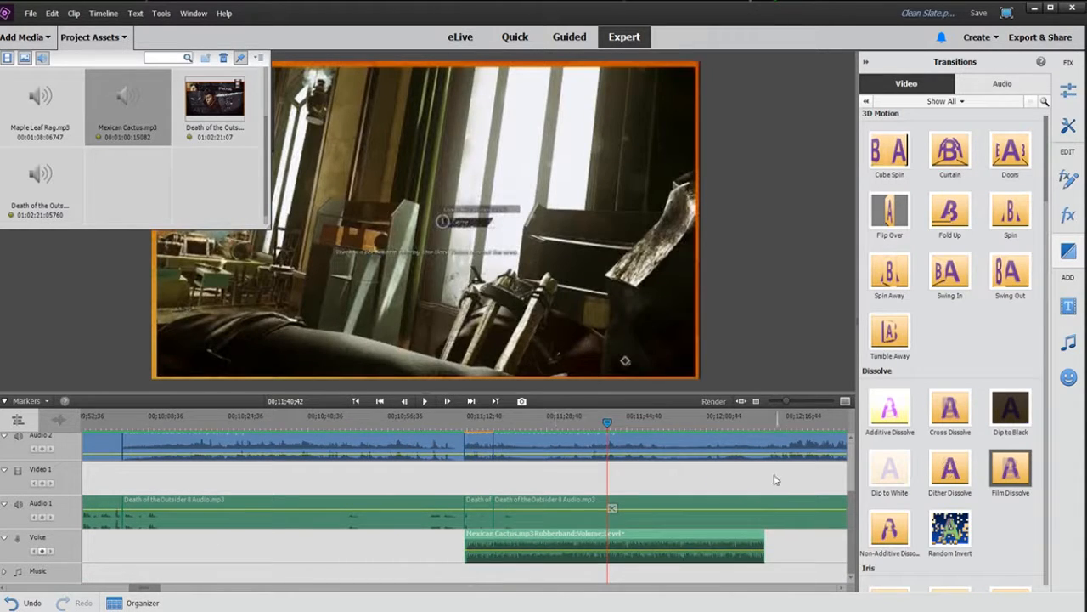
Step: Time-stretch the Mexican Cactus music clip on the Voice track to 500% speed
{"action": "left_click_drag", "start_coordinate": [791, 402], "coordinate": [784, 404]}
{"action": "left_click", "coordinate": [532, 535]}
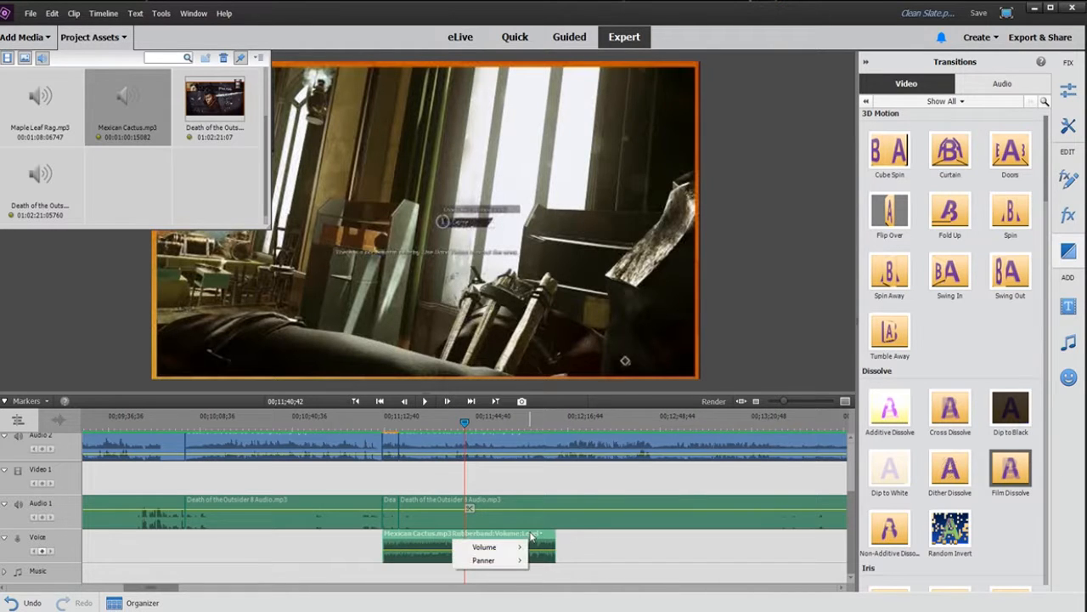
{"action": "right_click", "coordinate": [447, 542]}
{"action": "mouse_move", "coordinate": [473, 474]}
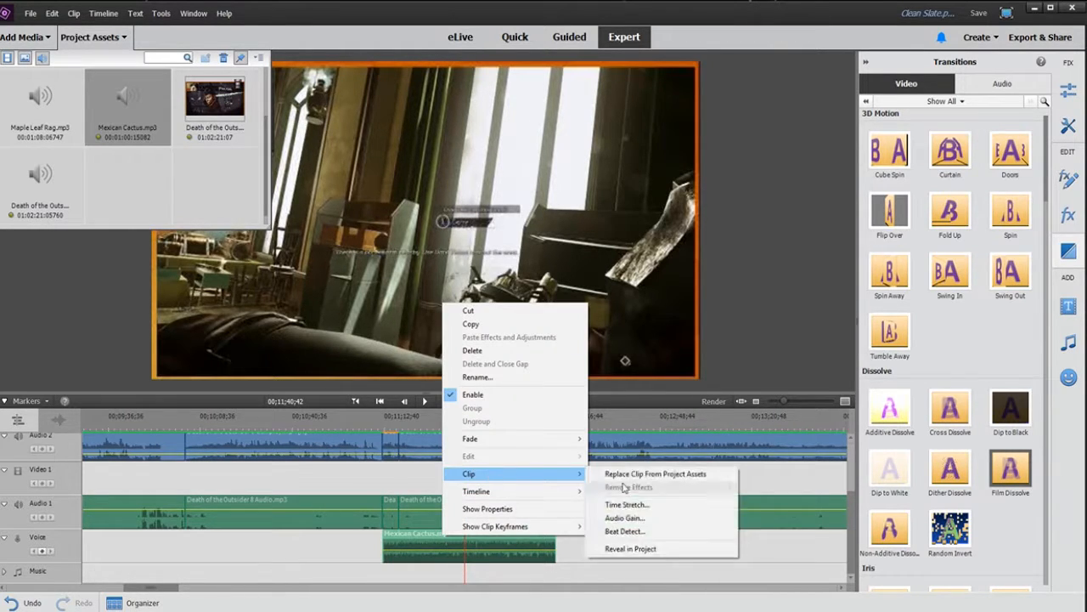
{"action": "left_click", "coordinate": [627, 505]}
{"action": "type", "text": "5"}
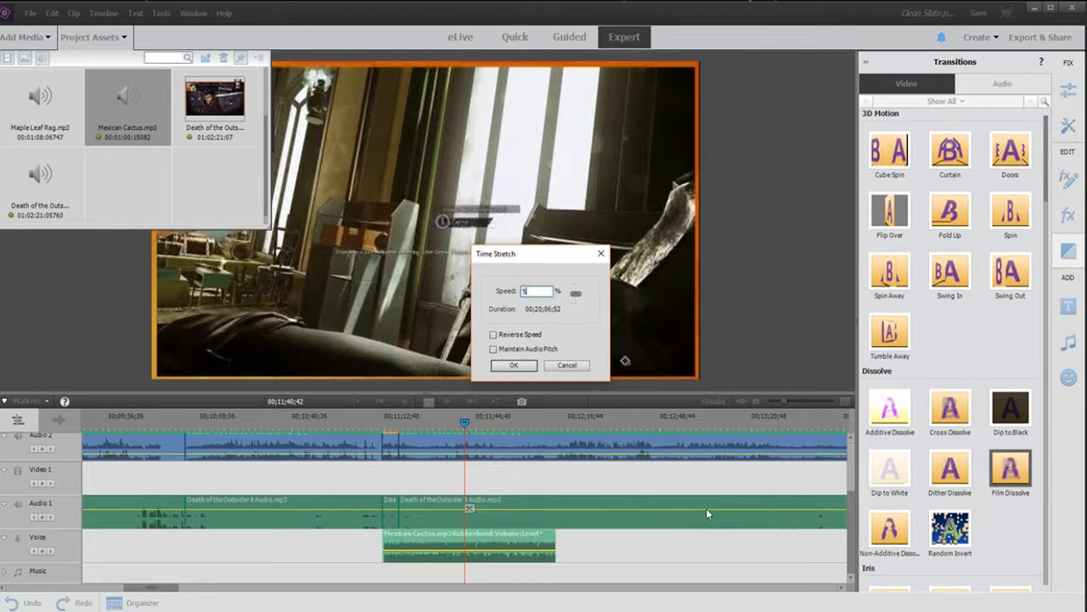
{"action": "type", "text": "00"}
{"action": "key", "text": "Return"}
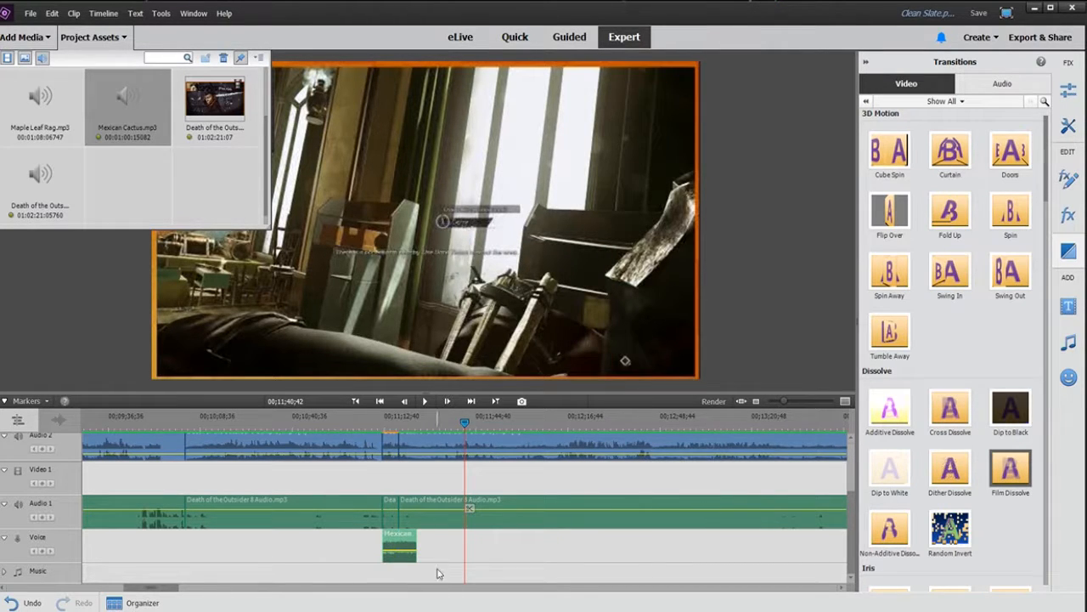
Step: Delete the part of the music clip extending past the end of the sped-up gameplay segment
{"action": "left_click_drag", "start_coordinate": [788, 400], "coordinate": [793, 404]}
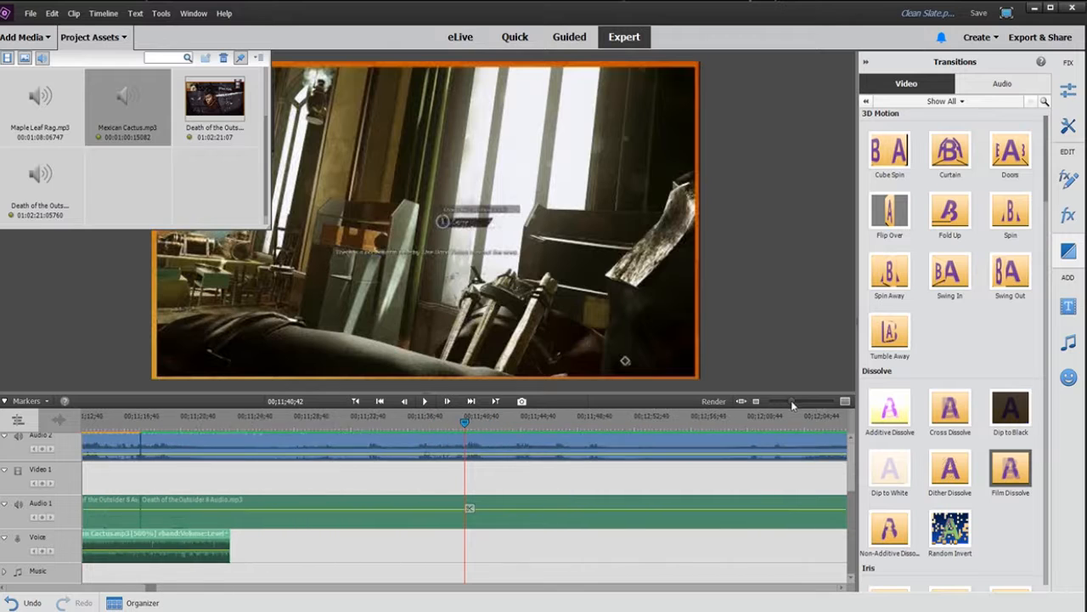
{"action": "left_click", "coordinate": [141, 429]}
{"action": "left_click_drag", "start_coordinate": [790, 401], "coordinate": [801, 403]}
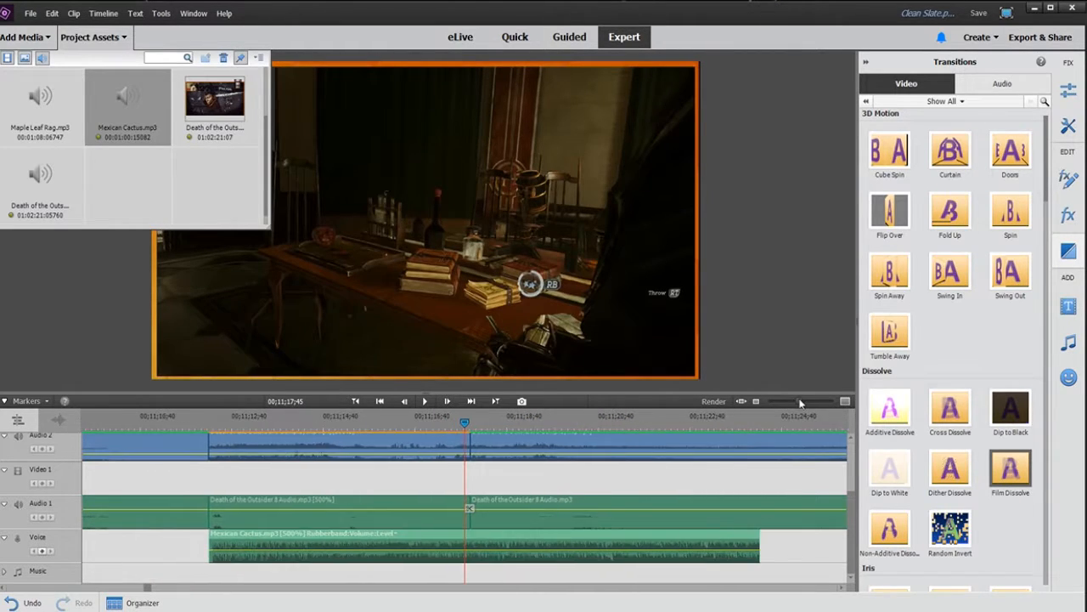
{"action": "left_click_drag", "start_coordinate": [465, 424], "coordinate": [478, 424]}
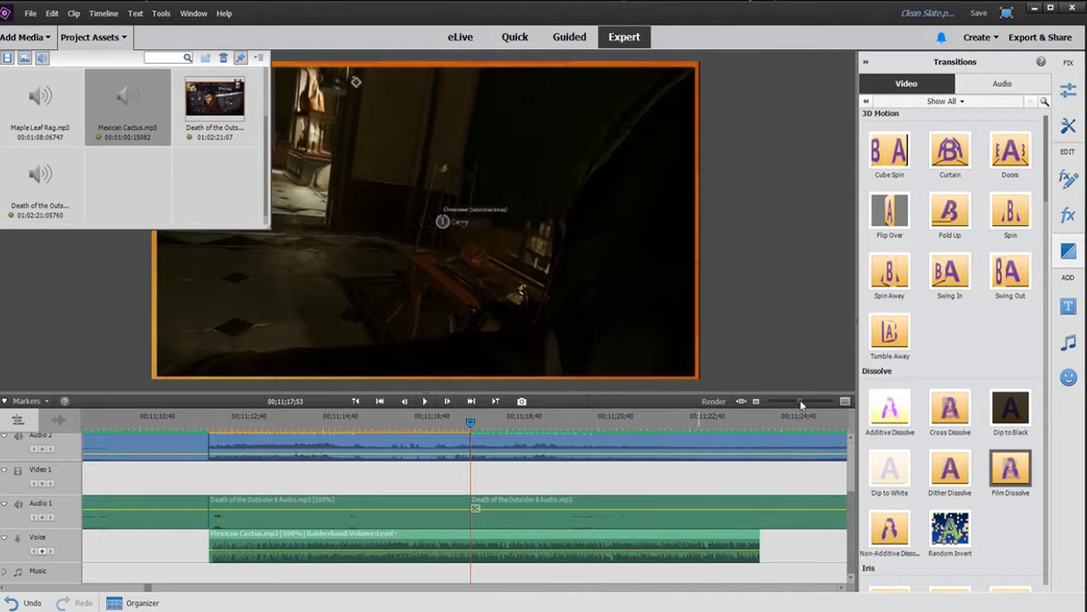
{"action": "left_click_drag", "start_coordinate": [801, 404], "coordinate": [855, 406]}
{"action": "left_click", "coordinate": [448, 424]}
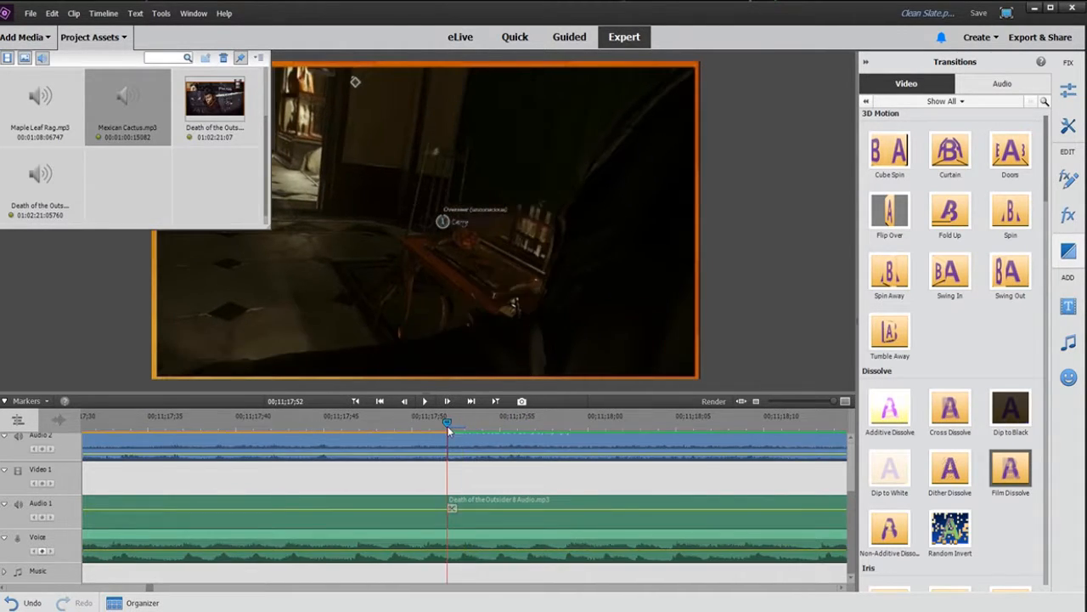
{"action": "left_click", "coordinate": [463, 535]}
{"action": "key", "text": "Delete"}
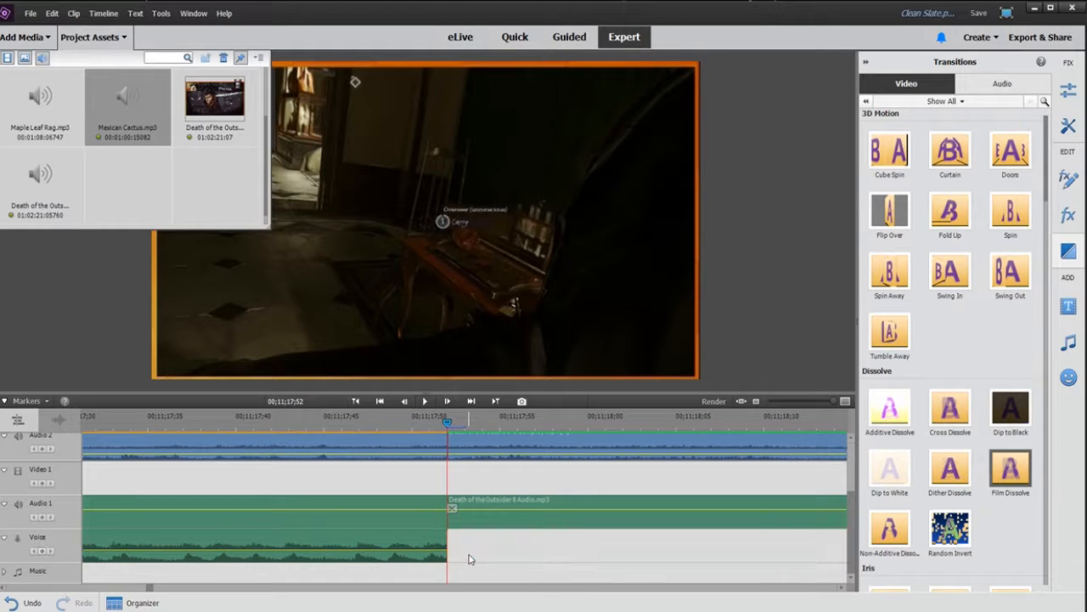
Step: Move the playhead to just before the start of the sped-up segment and play it back
{"action": "left_click_drag", "start_coordinate": [824, 401], "coordinate": [788, 401]}
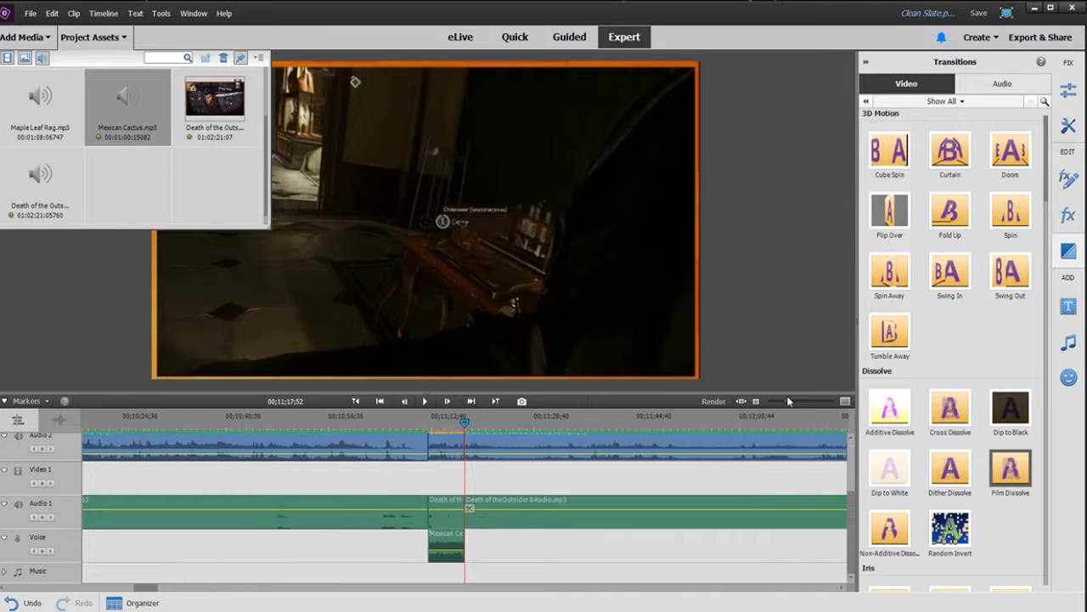
{"action": "left_click", "coordinate": [430, 428]}
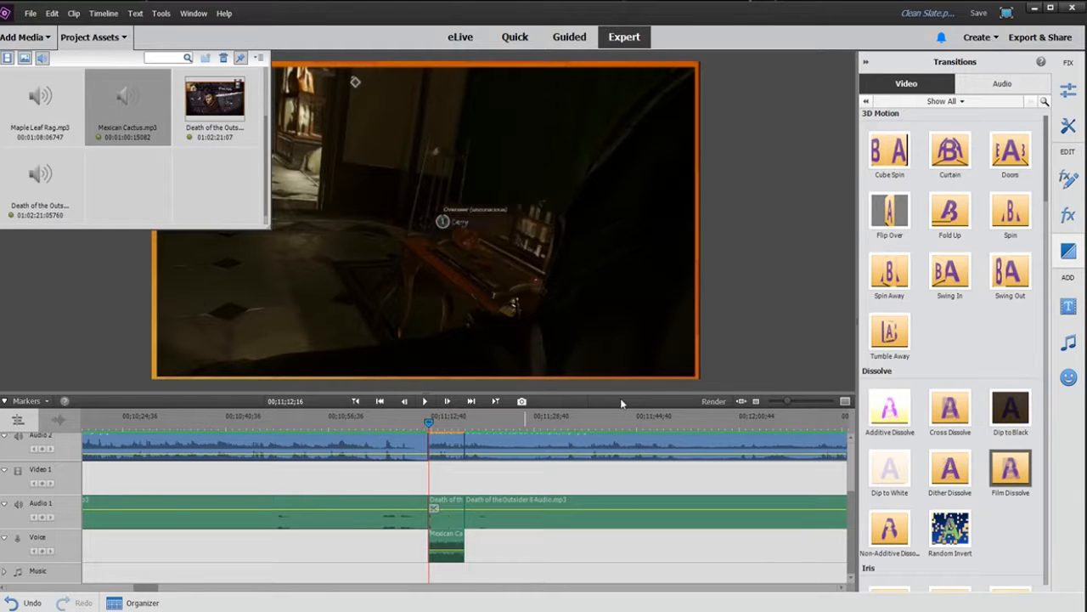
{"action": "key", "text": "Left"}
{"action": "key", "text": "Left"}
{"action": "key", "text": "Left"}
{"action": "key", "text": "Left"}
{"action": "key", "text": "Left"}
{"action": "key", "text": "Left"}
{"action": "key", "text": "Left"}
{"action": "key", "text": "Left"}
{"action": "key", "text": "Left"}
{"action": "key", "text": "Left"}
{"action": "key", "text": "Left"}
{"action": "key", "text": "Left"}
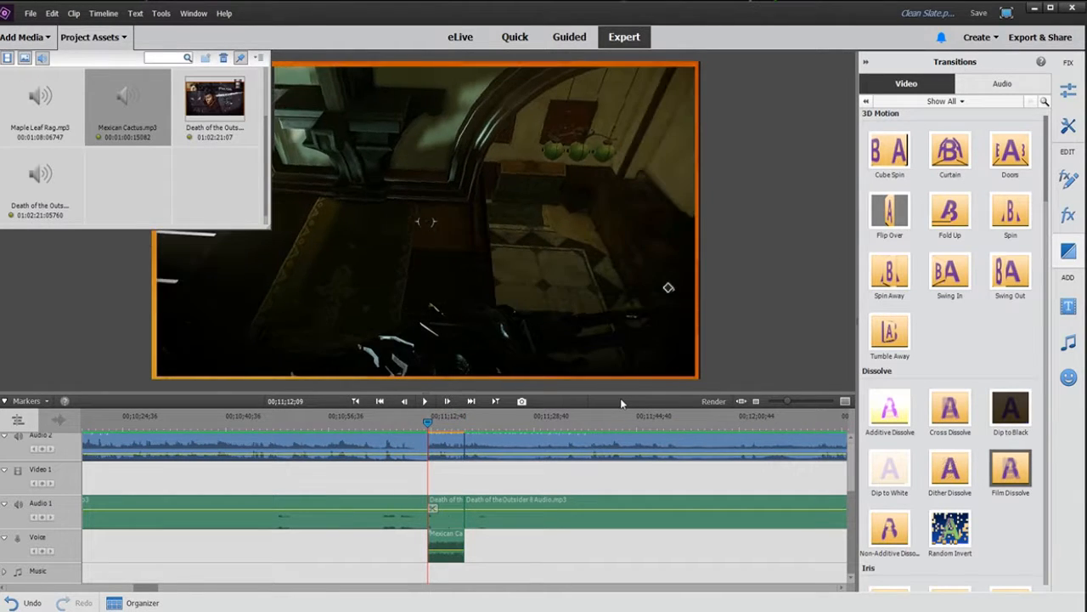
{"action": "key", "text": "Return"}
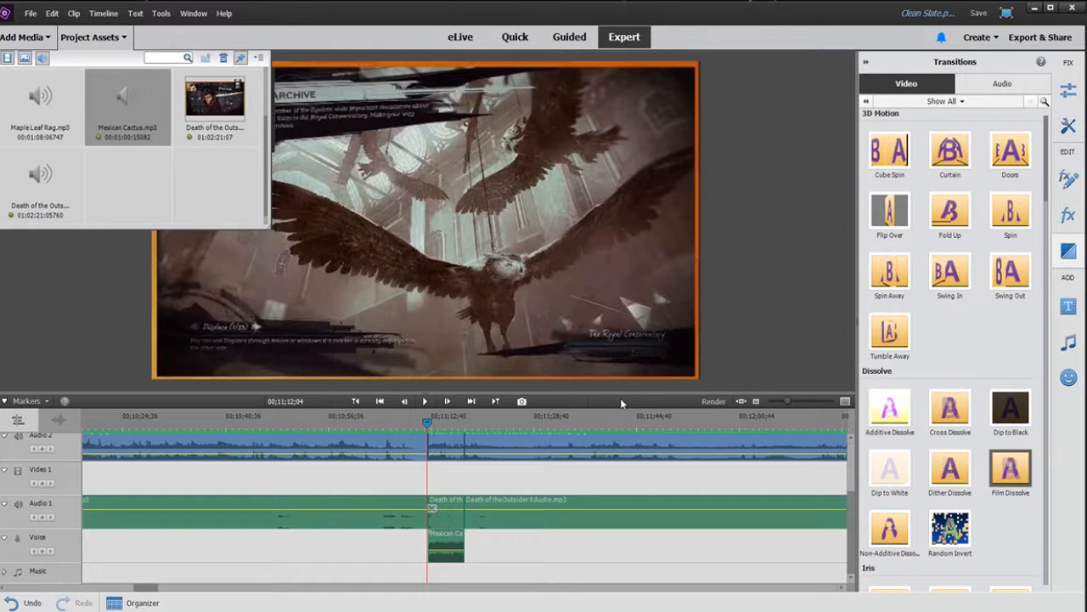
{"action": "key", "text": "space"}
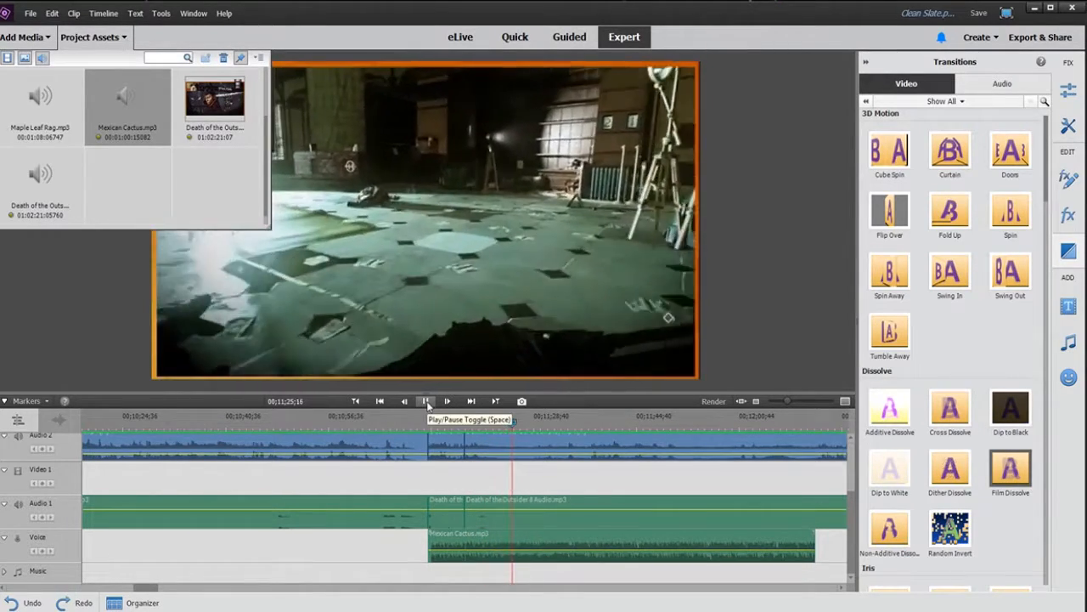
Step: Stop playback and time-stretch the music clip to 250% speed
{"action": "left_click", "coordinate": [425, 401]}
{"action": "right_click", "coordinate": [772, 544]}
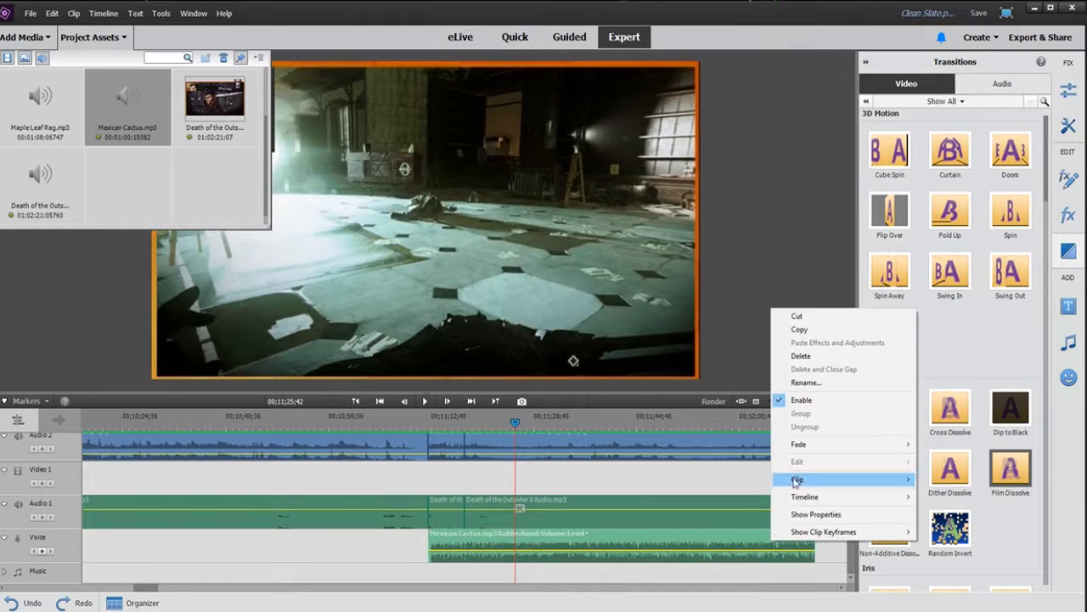
{"action": "mouse_move", "coordinate": [820, 481]}
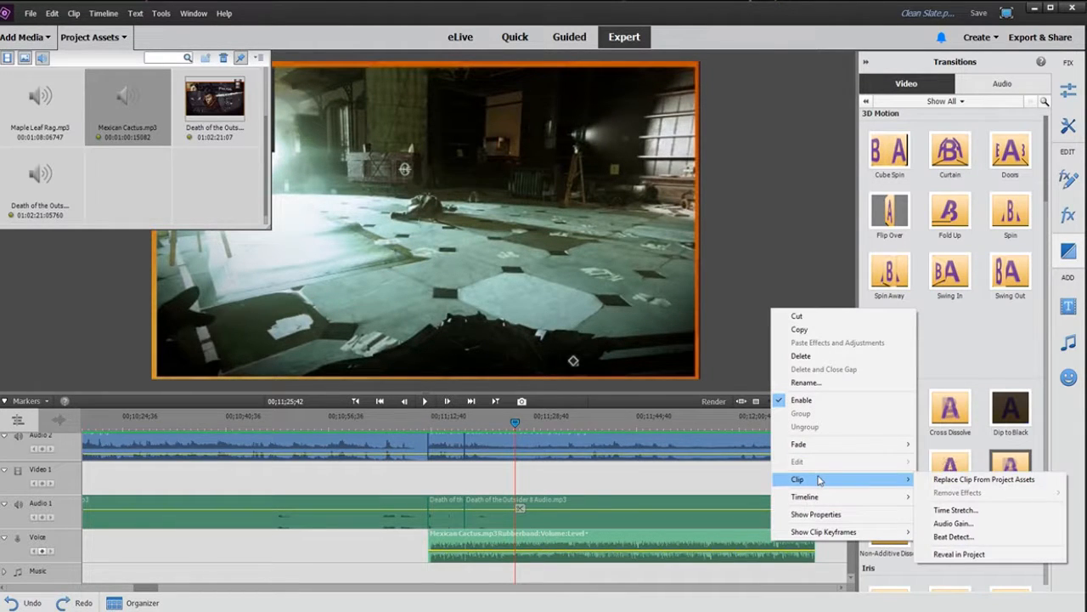
{"action": "left_click", "coordinate": [955, 511]}
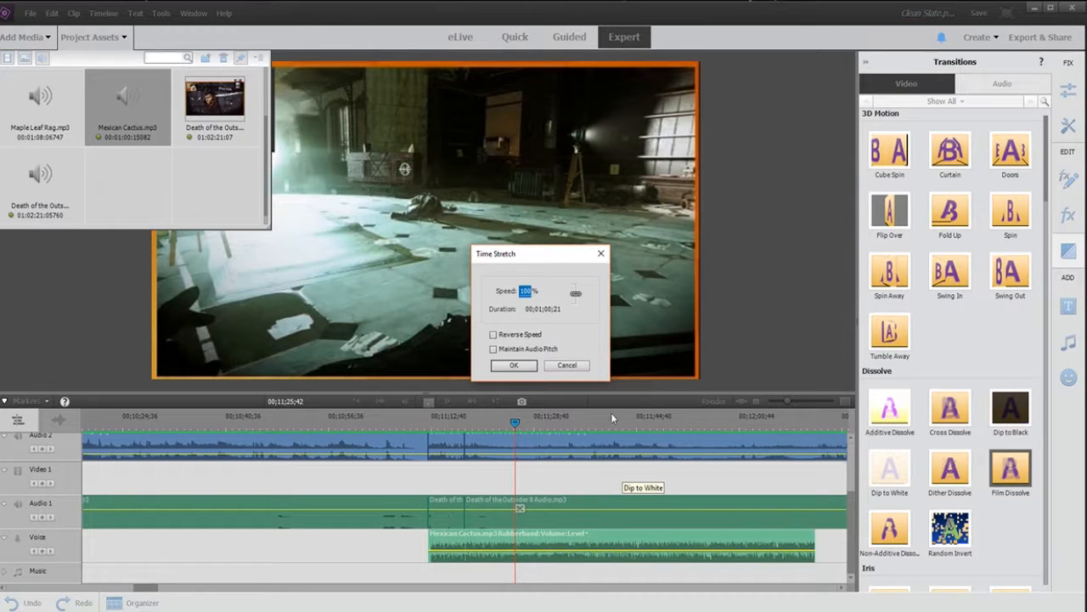
{"action": "type", "text": "250"}
{"action": "key", "text": "Return"}
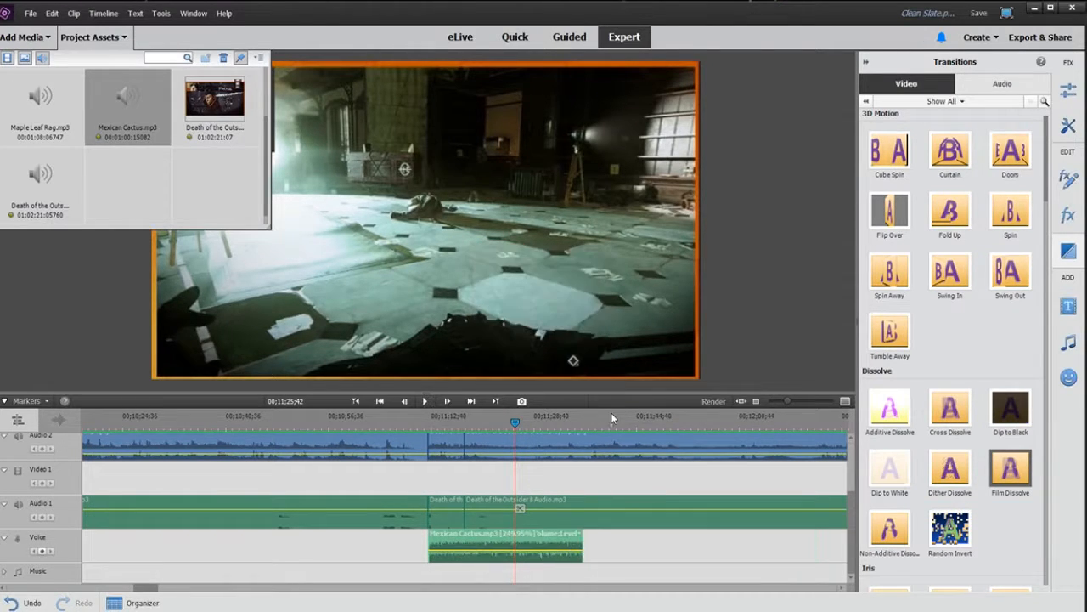
Step: Play the segment from its start, then undo the 250% time stretch of the music clip
{"action": "left_click", "coordinate": [427, 424]}
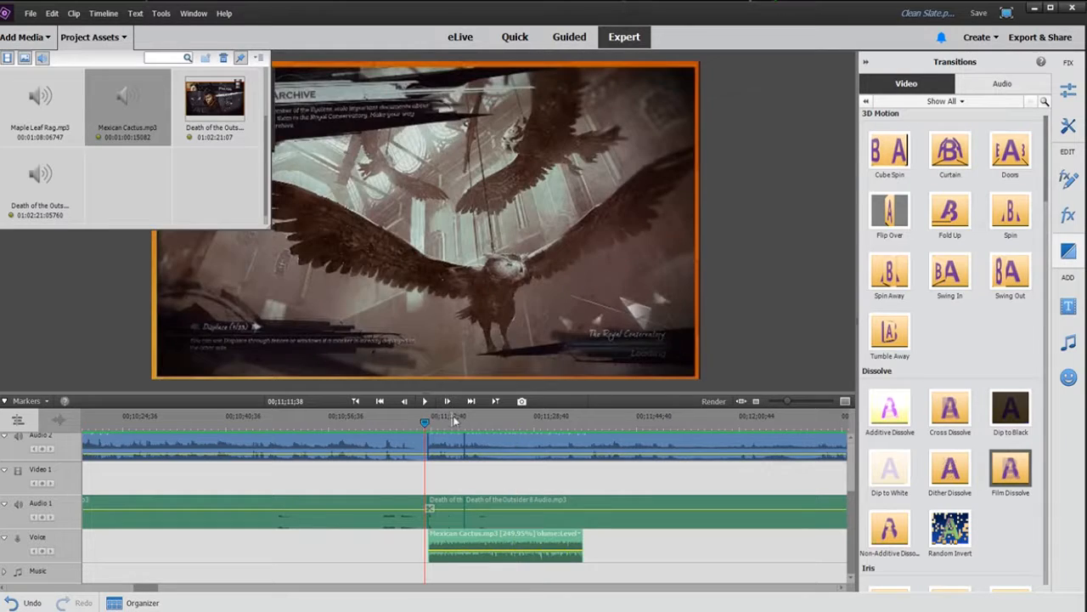
{"action": "key", "text": "space"}
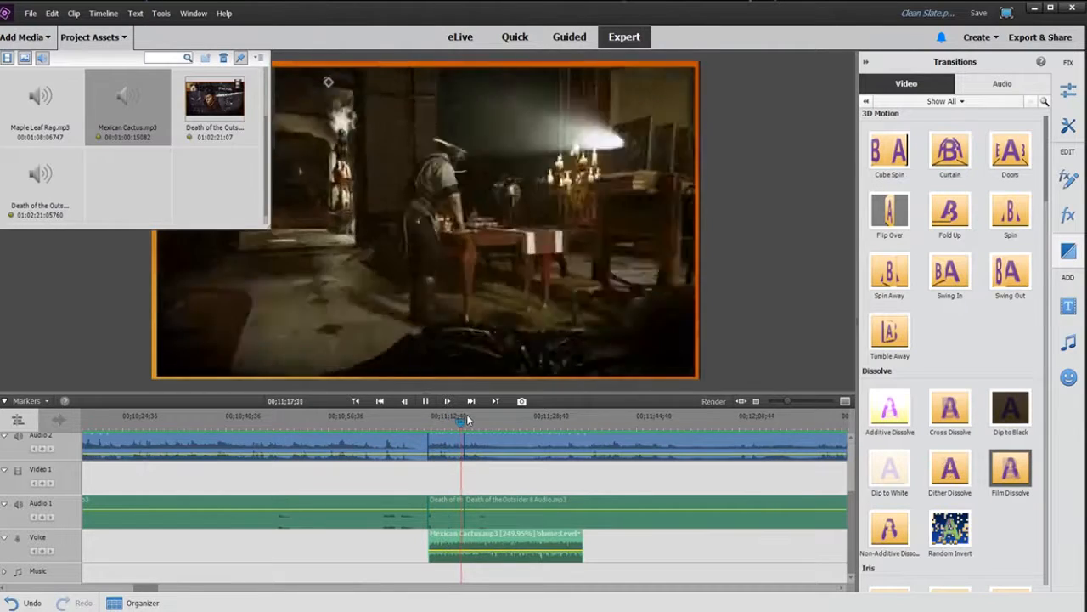
{"action": "key", "text": "space"}
{"action": "key", "text": "ctrl+z"}
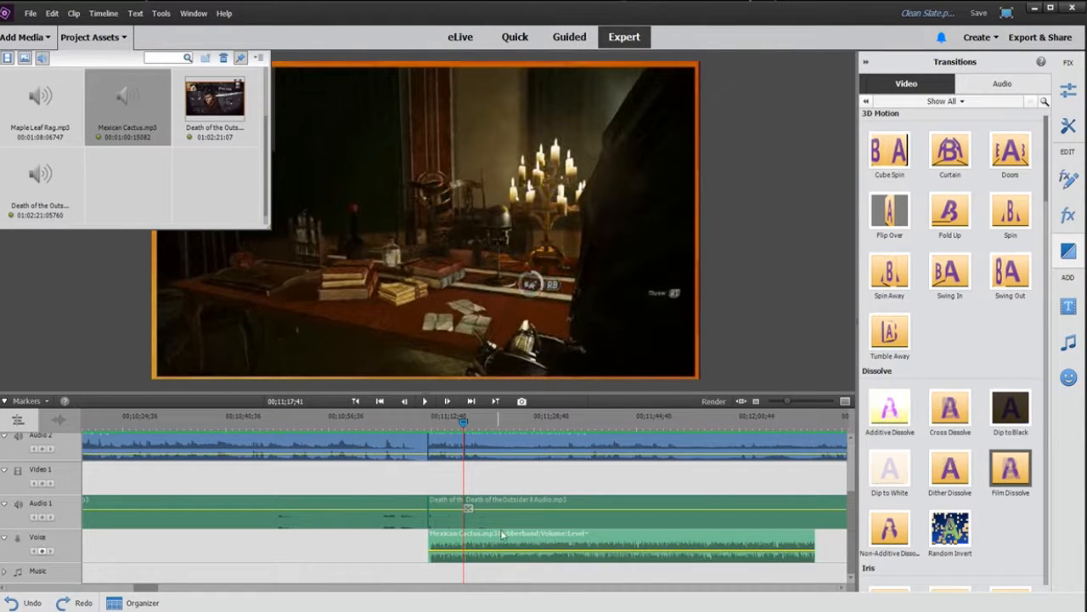
Step: Time-stretch the music clip to 150% speed and play it back from the segment start
{"action": "mouse_move", "coordinate": [535, 546]}
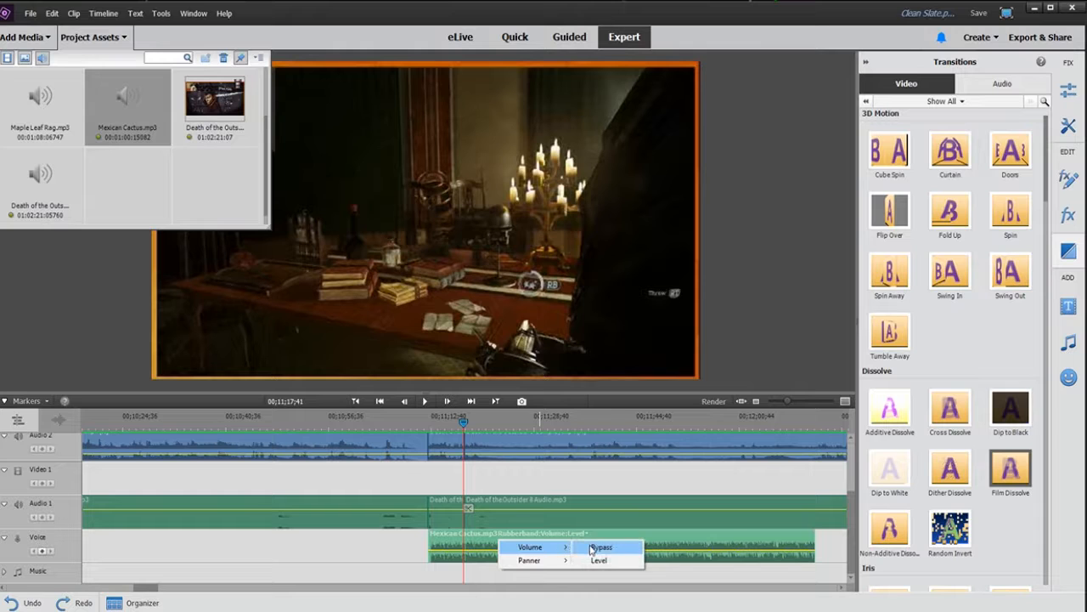
{"action": "left_click", "coordinate": [477, 550]}
{"action": "right_click", "coordinate": [477, 550]}
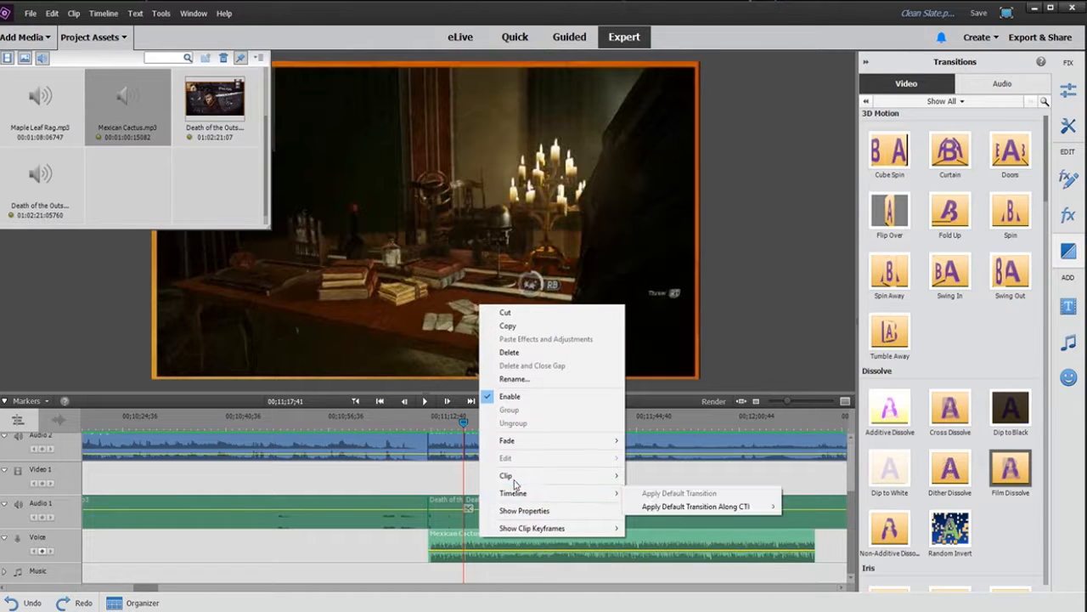
{"action": "mouse_move", "coordinate": [578, 477]}
{"action": "left_click", "coordinate": [671, 505]}
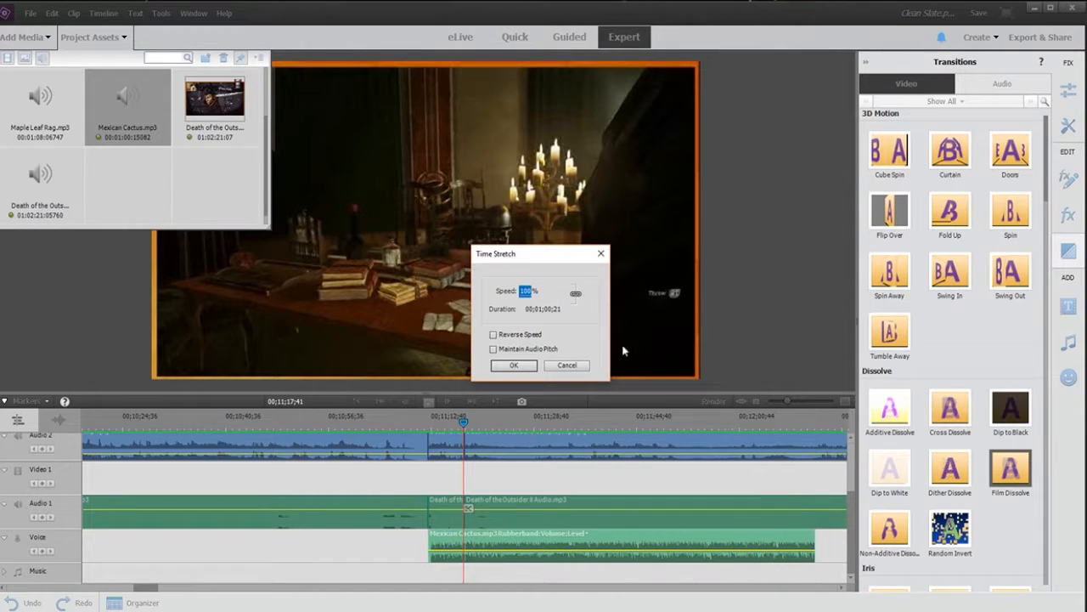
{"action": "type", "text": "150"}
{"action": "key", "text": "Return"}
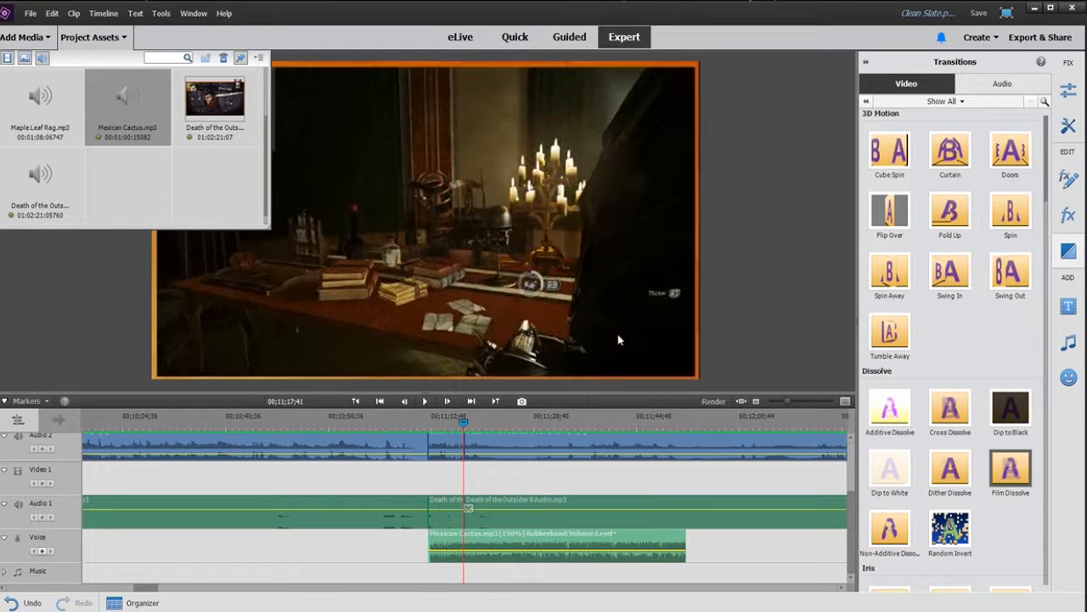
{"action": "left_click", "coordinate": [432, 416]}
{"action": "key", "text": "space"}
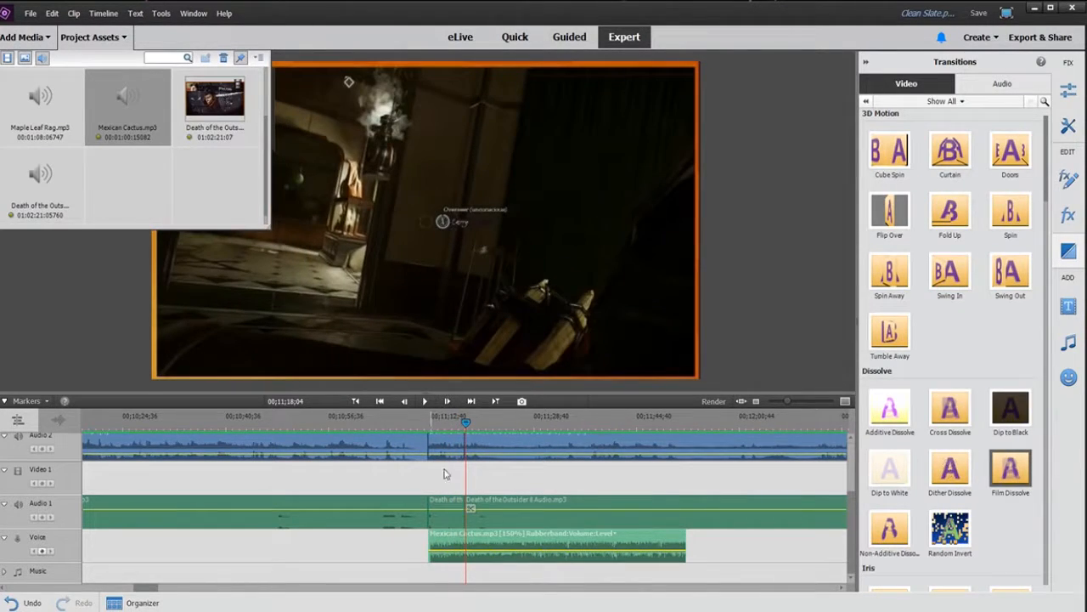
Step: Delete the part of the music clip extending past the end of the sped-up gameplay segment
{"action": "left_click_drag", "start_coordinate": [781, 401], "coordinate": [832, 394]}
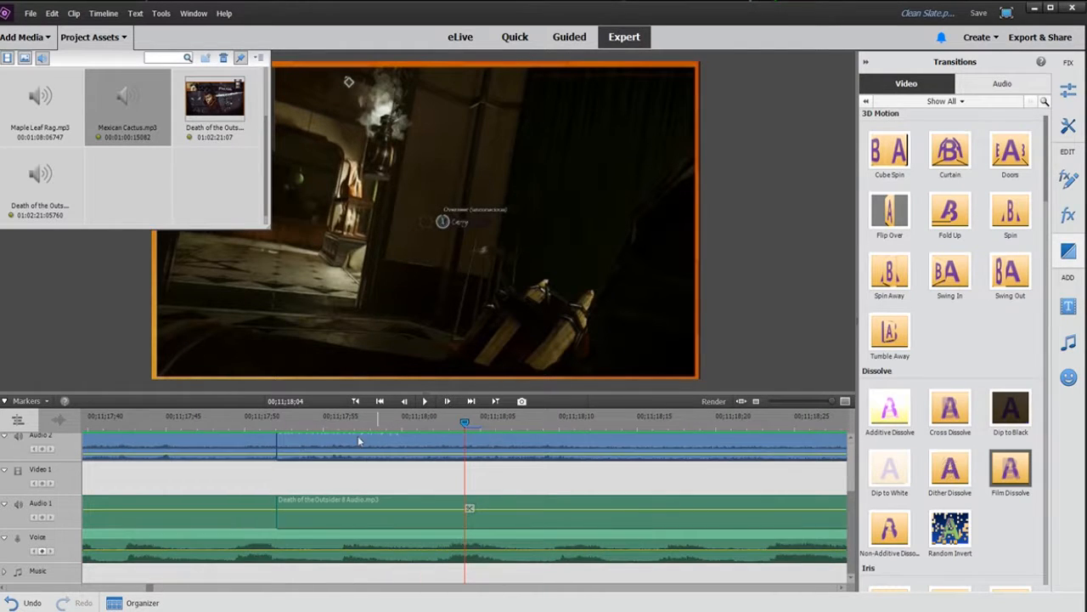
{"action": "left_click", "coordinate": [275, 428]}
{"action": "left_click", "coordinate": [329, 549]}
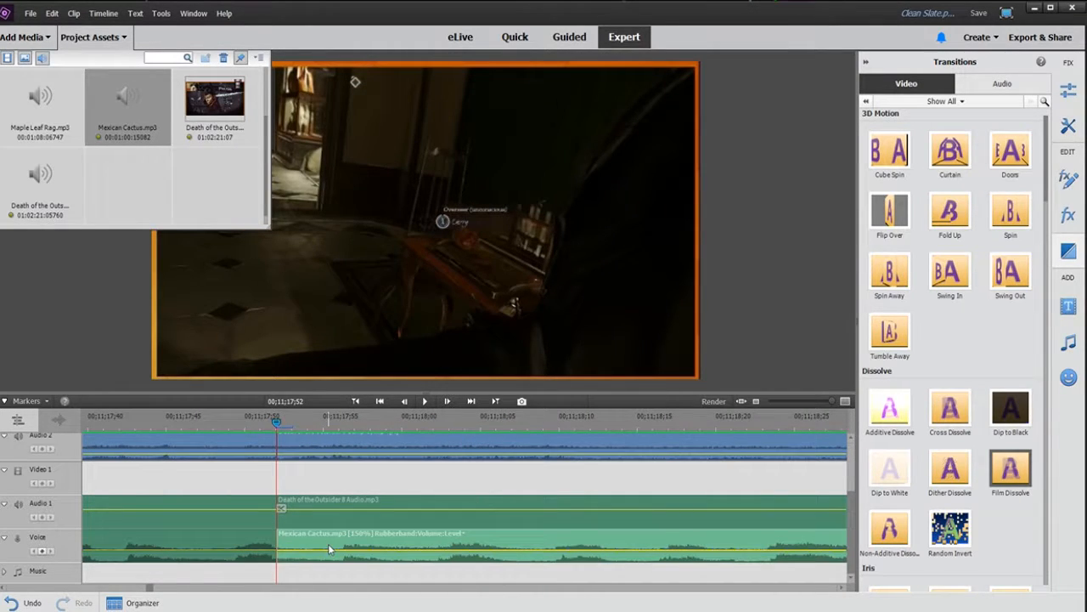
{"action": "key", "text": "Delete"}
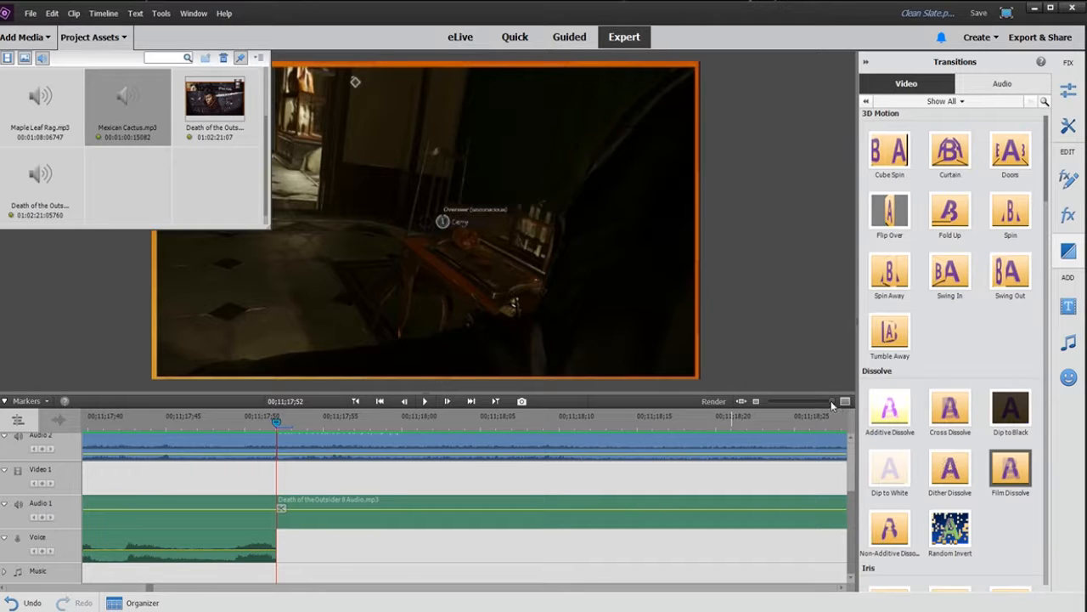
Step: Play back the sped-up segment with its music from the start
{"action": "left_click_drag", "start_coordinate": [831, 404], "coordinate": [788, 404]}
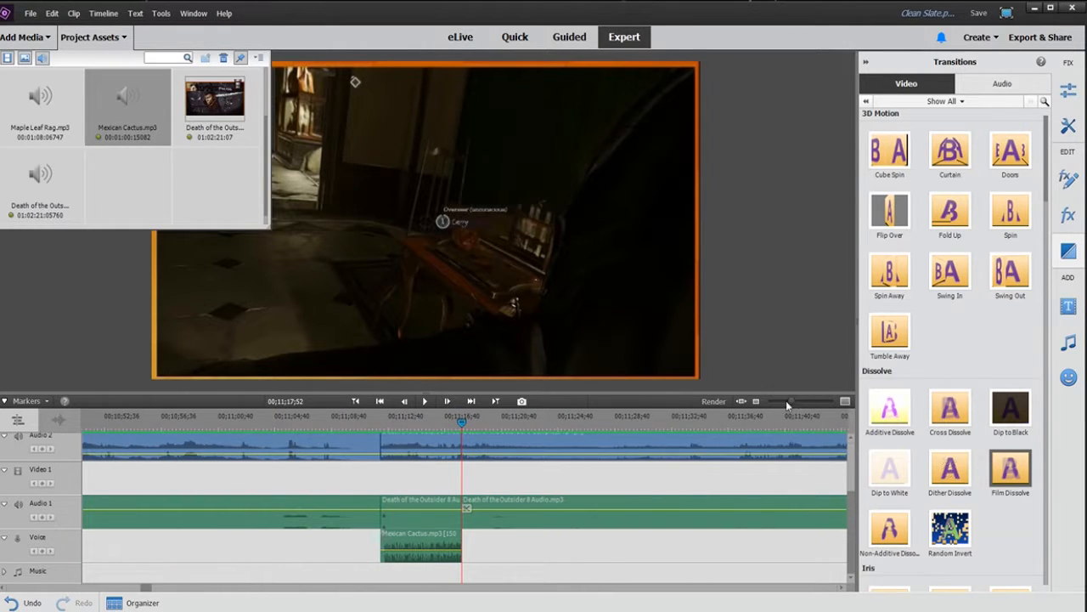
{"action": "left_click", "coordinate": [382, 431]}
{"action": "key", "text": "space"}
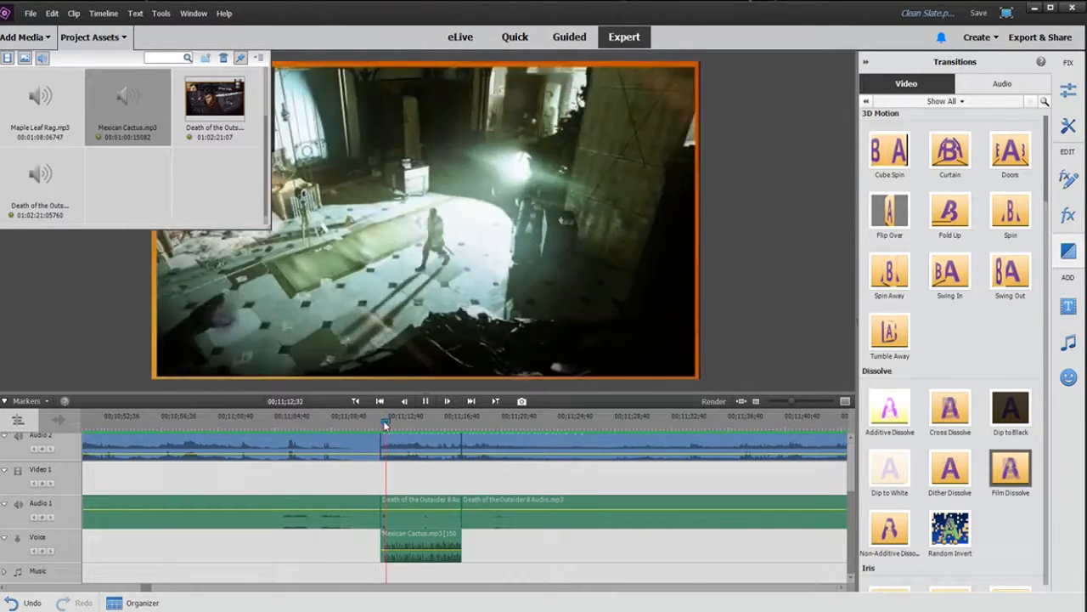
Step: Split the music clip at the playhead and delete the opening portion before it
{"action": "left_click_drag", "start_coordinate": [791, 402], "coordinate": [806, 403]}
{"action": "left_click", "coordinate": [252, 427]}
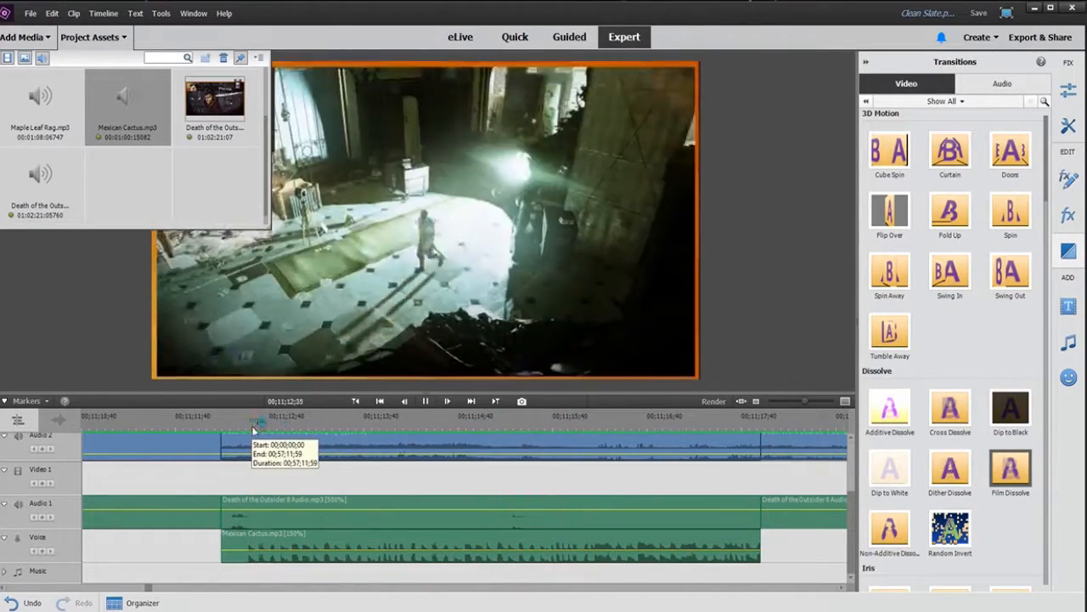
{"action": "left_click", "coordinate": [248, 425]}
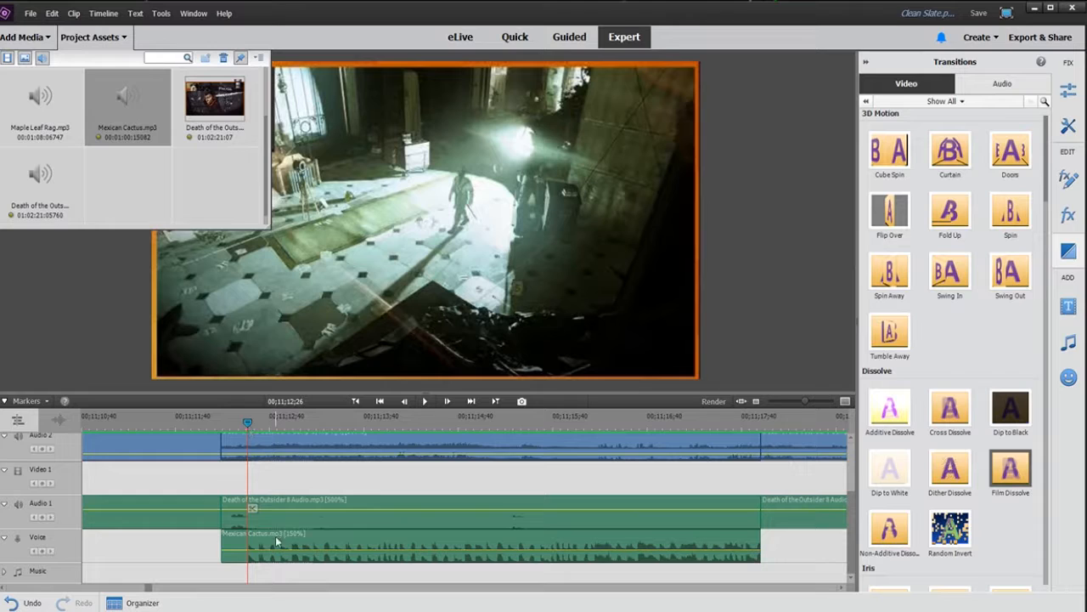
{"action": "left_click", "coordinate": [231, 546]}
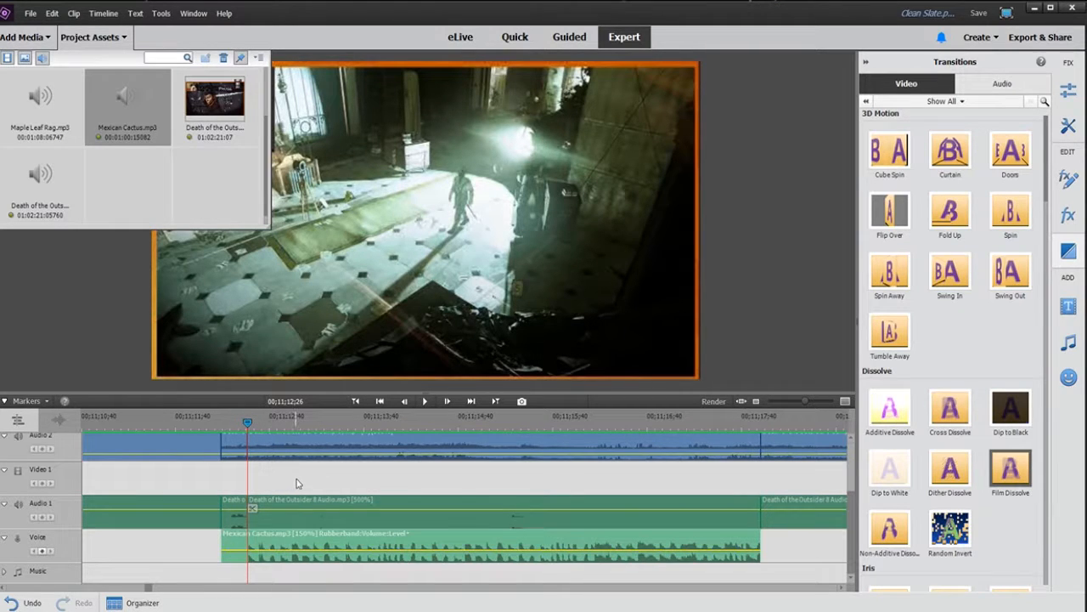
{"action": "key", "text": "ctrl+z"}
{"action": "left_click", "coordinate": [252, 508]}
{"action": "left_click", "coordinate": [237, 541]}
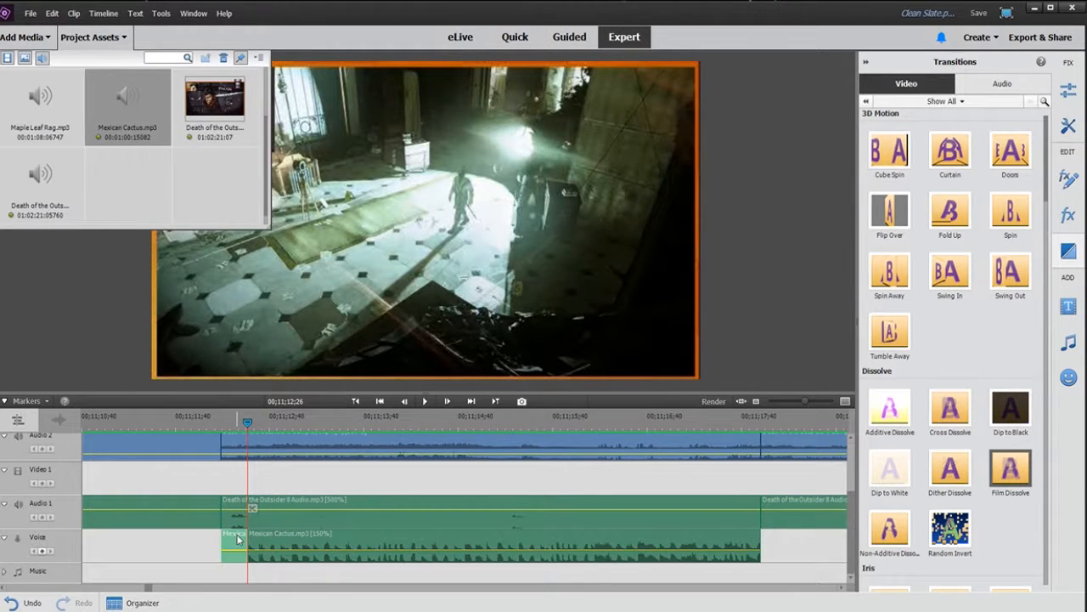
{"action": "key", "text": "Delete"}
Step: Move the trimmed music clip back to the segment start, extend its end to the segment end, and play it
{"action": "left_click", "coordinate": [315, 543]}
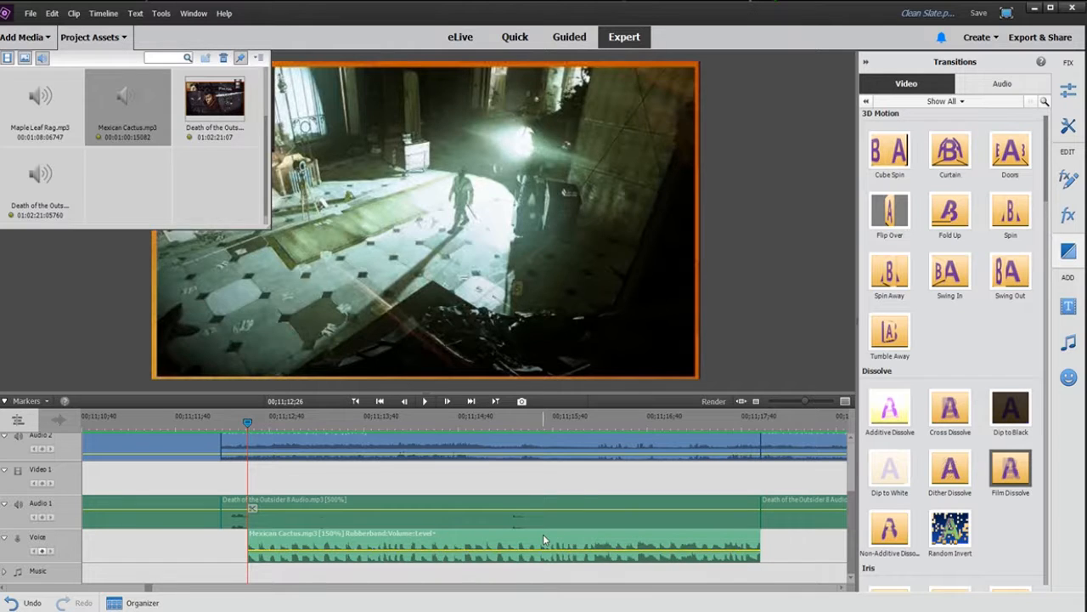
{"action": "left_click_drag", "start_coordinate": [544, 539], "coordinate": [518, 540]}
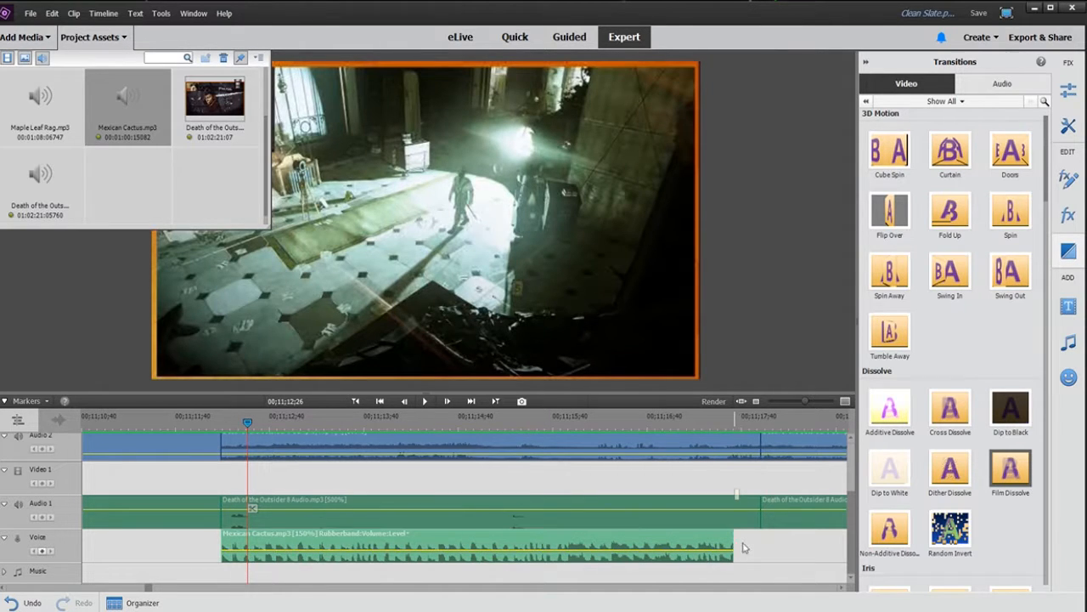
{"action": "left_click_drag", "start_coordinate": [733, 548], "coordinate": [762, 546]}
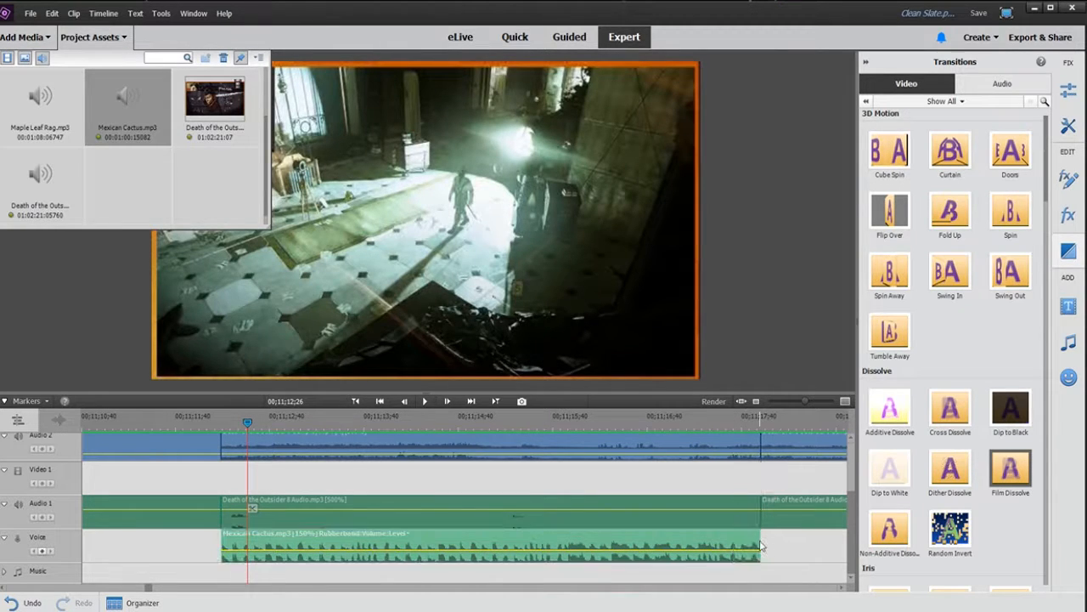
{"action": "left_click", "coordinate": [223, 422]}
{"action": "key", "text": "space"}
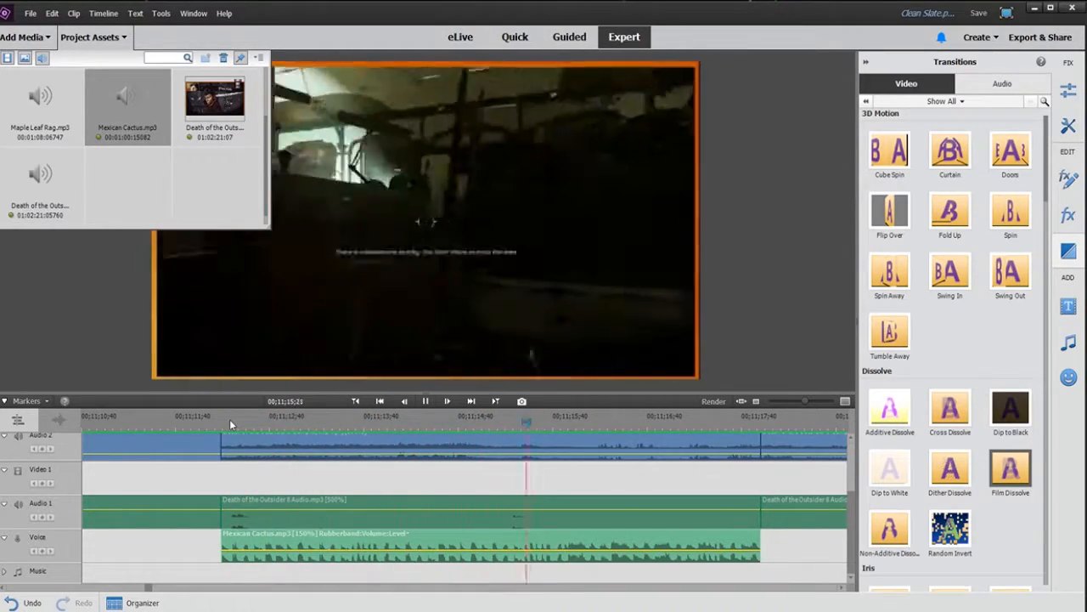
Step: Hide the Project Assets panel, zoom the timeline out and replay the sped-up segment from its start
{"action": "left_click", "coordinate": [95, 38]}
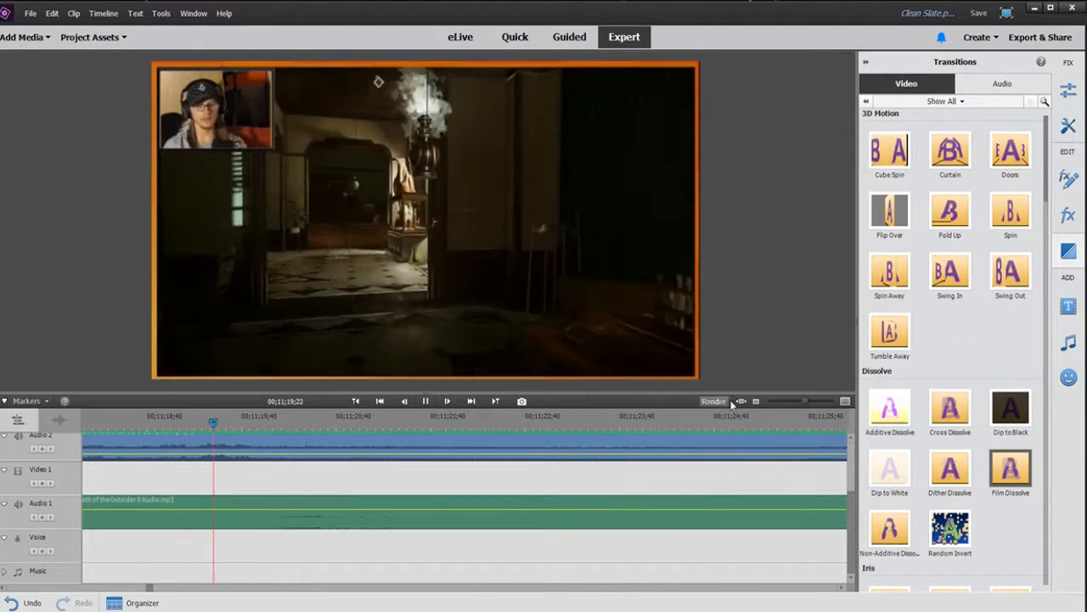
{"action": "left_click_drag", "start_coordinate": [805, 400], "coordinate": [785, 401]}
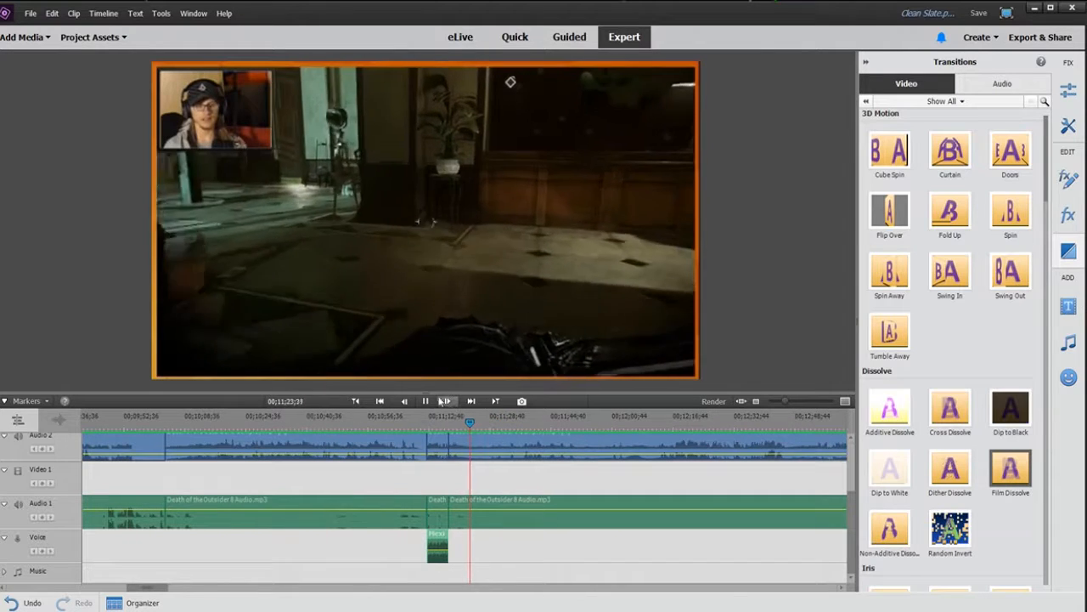
{"action": "left_click", "coordinate": [426, 400]}
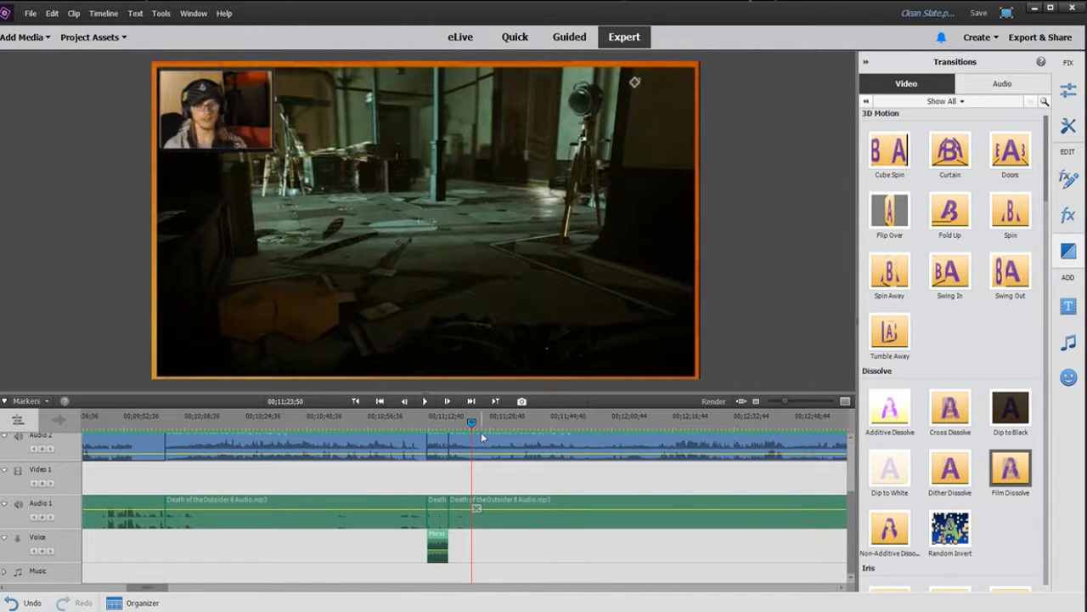
{"action": "left_click", "coordinate": [425, 419]}
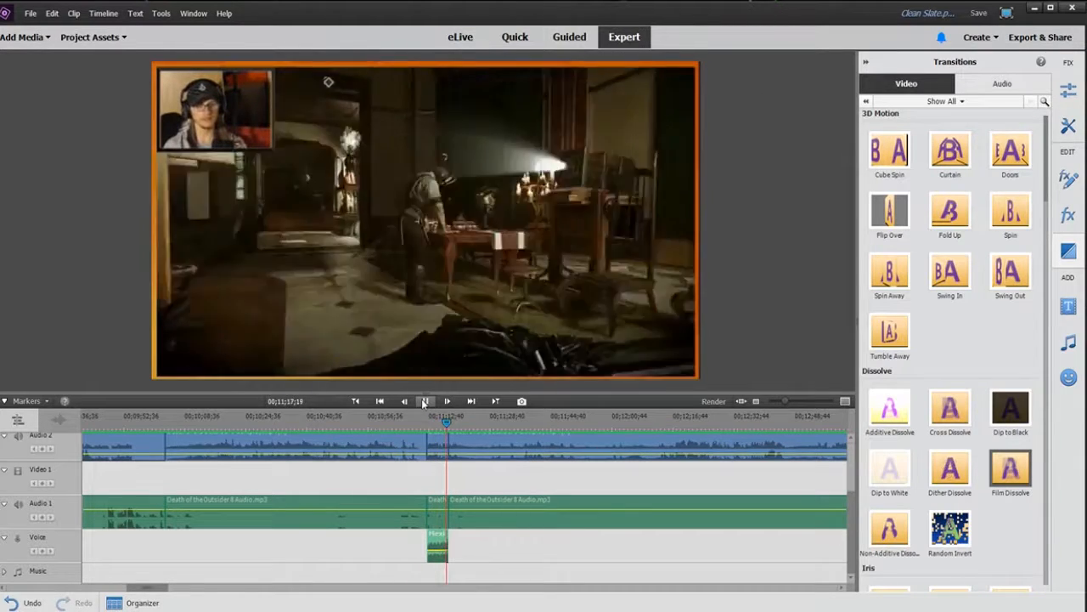
{"action": "left_click", "coordinate": [423, 401]}
Step: Try lengthening the music clip's end, return it to the segment end, and replay from the segment start
{"action": "mouse_move", "coordinate": [447, 545]}
{"action": "left_mouse_down"}
{"action": "mouse_move", "coordinate": [521, 551]}
{"action": "mouse_move", "coordinate": [406, 537]}
{"action": "mouse_move", "coordinate": [428, 544]}
{"action": "left_mouse_up"}
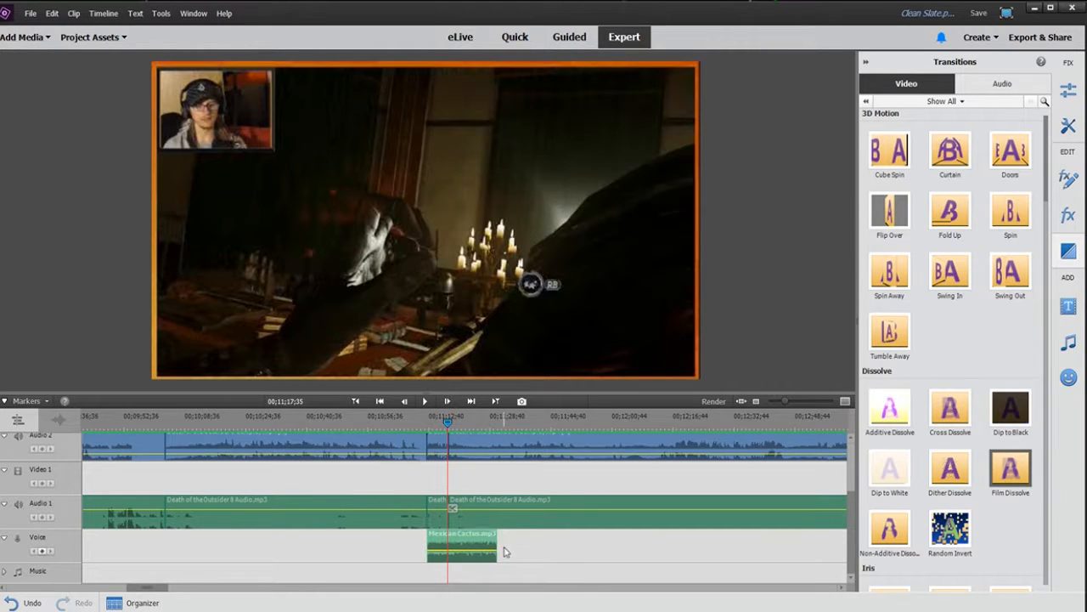
{"action": "left_click_drag", "start_coordinate": [497, 548], "coordinate": [448, 548]}
{"action": "left_click", "coordinate": [425, 420]}
{"action": "left_click", "coordinate": [426, 405]}
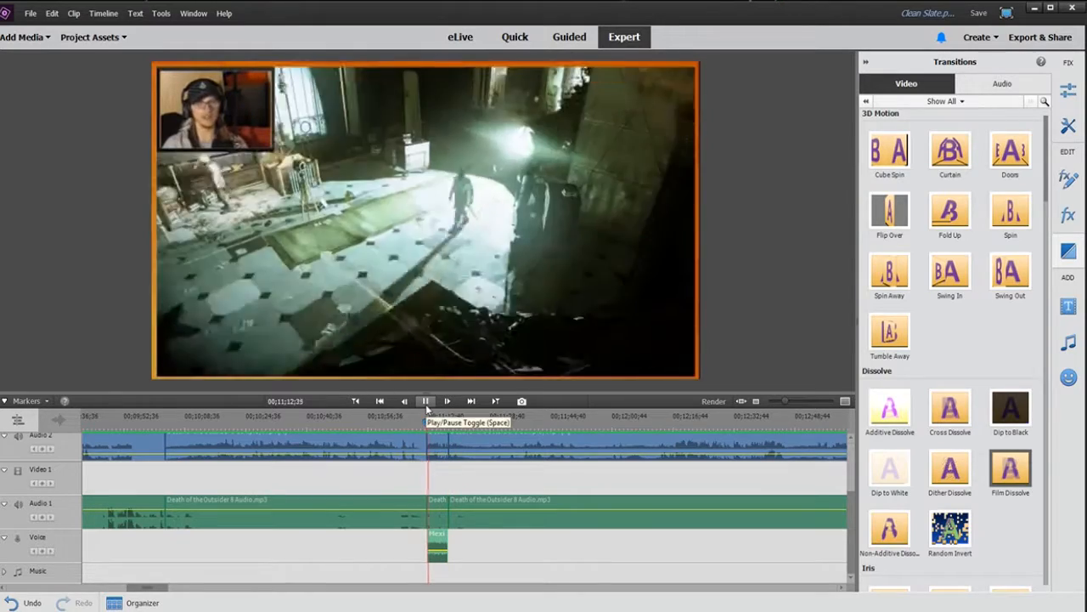
Step: Align the music clip's end with the end of the sped-up gameplay segment and play it from the segment start
{"action": "left_click_drag", "start_coordinate": [785, 399], "coordinate": [793, 400]}
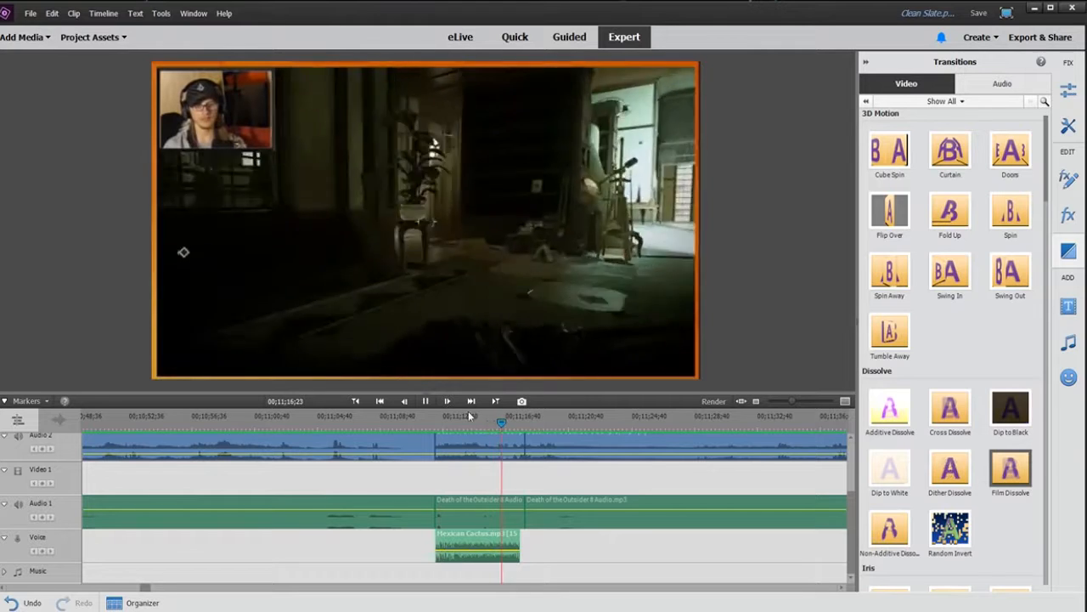
{"action": "key", "text": "space"}
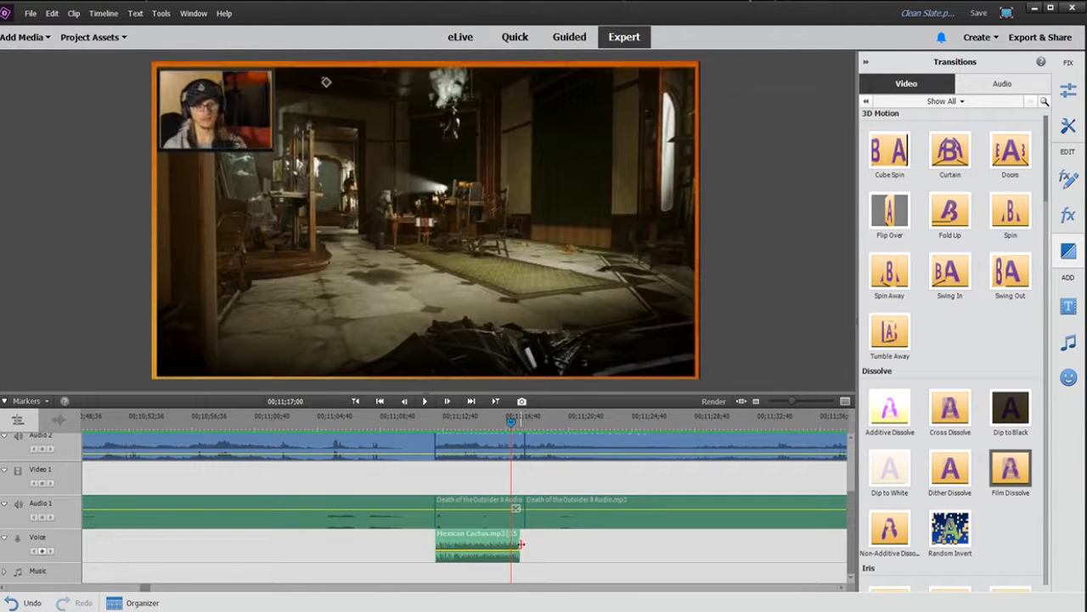
{"action": "left_click_drag", "start_coordinate": [520, 544], "coordinate": [570, 544]}
{"action": "left_click_drag", "start_coordinate": [497, 550], "coordinate": [436, 544]}
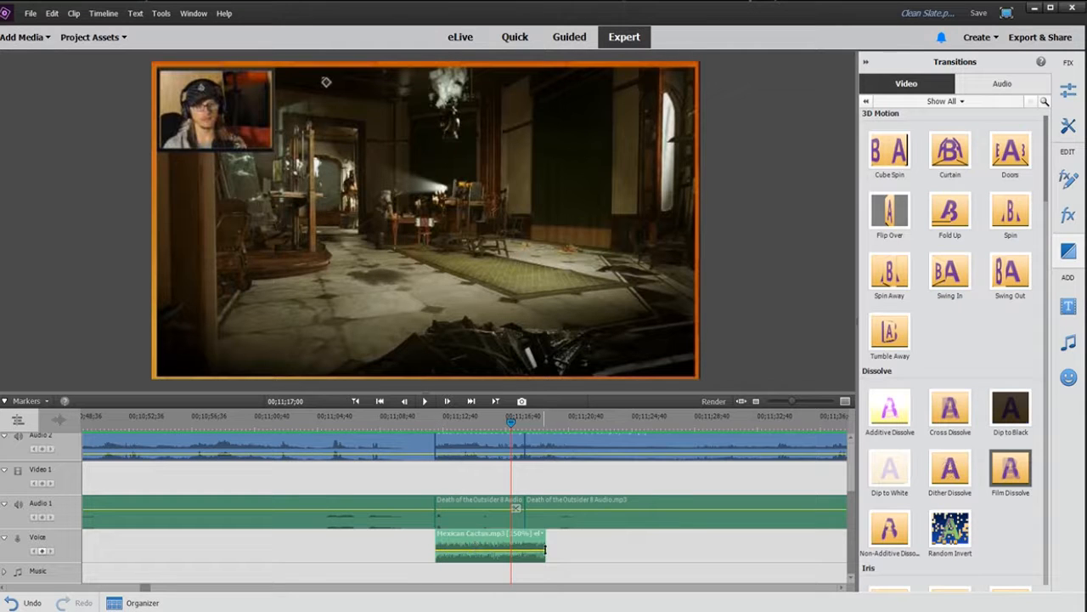
{"action": "left_click_drag", "start_coordinate": [545, 544], "coordinate": [524, 544]}
{"action": "left_click", "coordinate": [440, 419]}
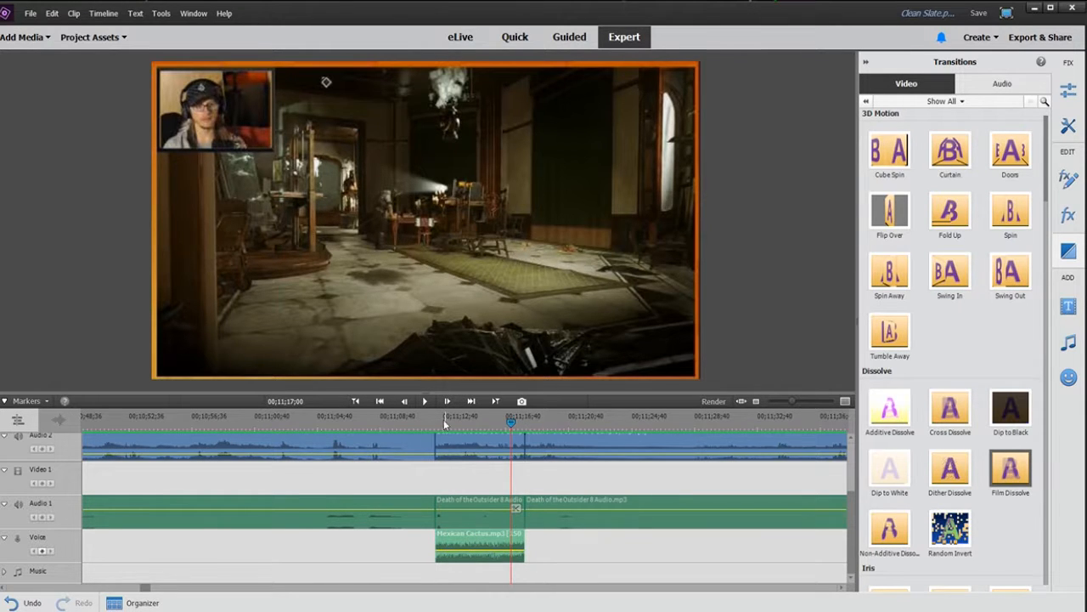
{"action": "key", "text": "space"}
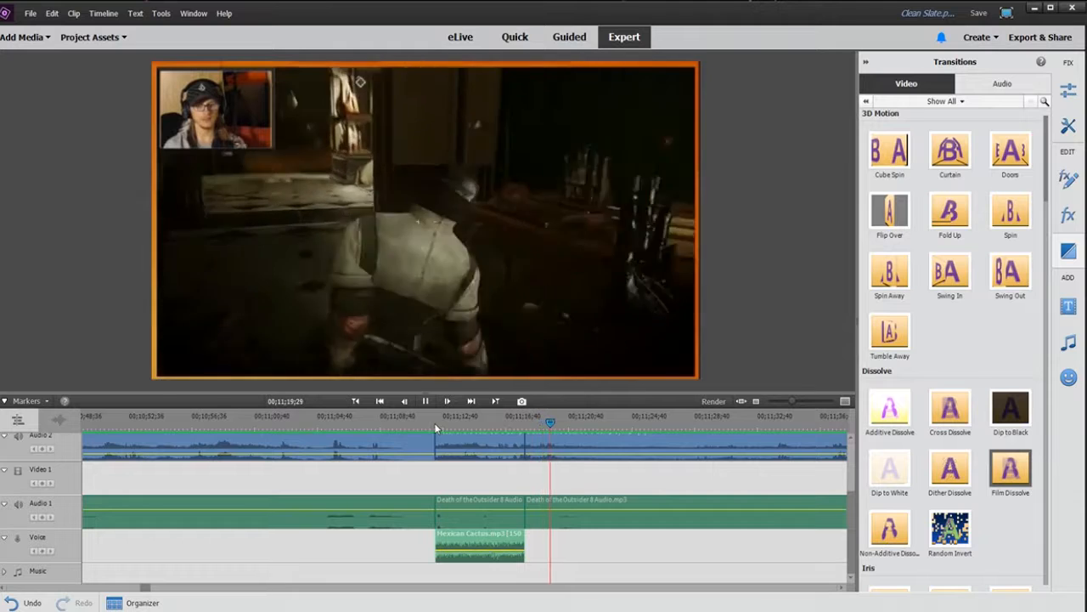
{"action": "key", "text": "ctrl+z"}
{"action": "left_click_drag", "start_coordinate": [520, 548], "coordinate": [497, 550]}
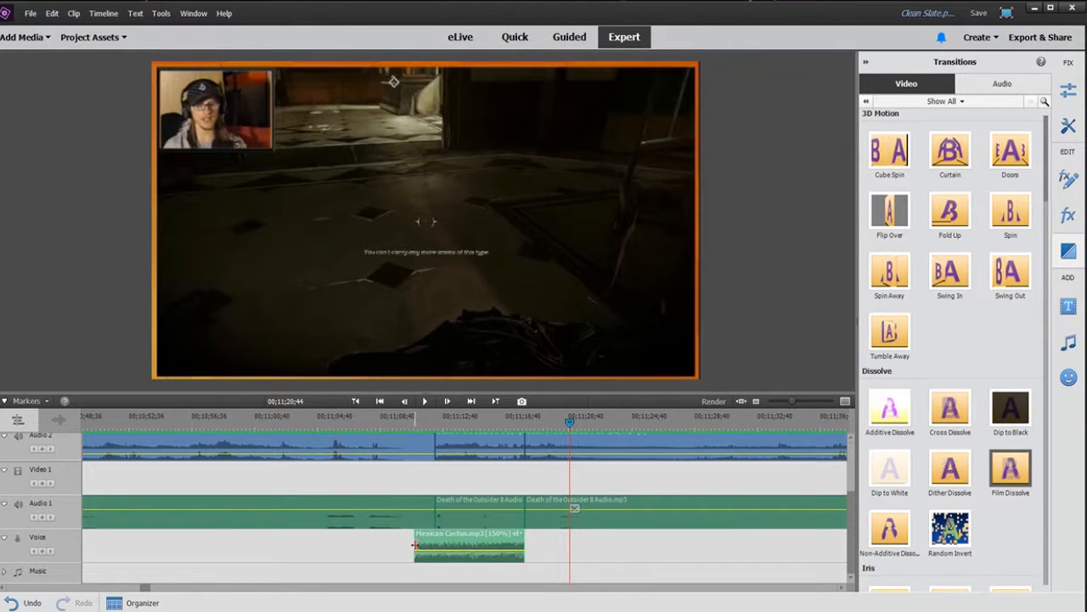
{"action": "left_click_drag", "start_coordinate": [415, 544], "coordinate": [435, 544]}
Step: Play the sped-up segment with its music from the segment start and stop
{"action": "left_click", "coordinate": [432, 422]}
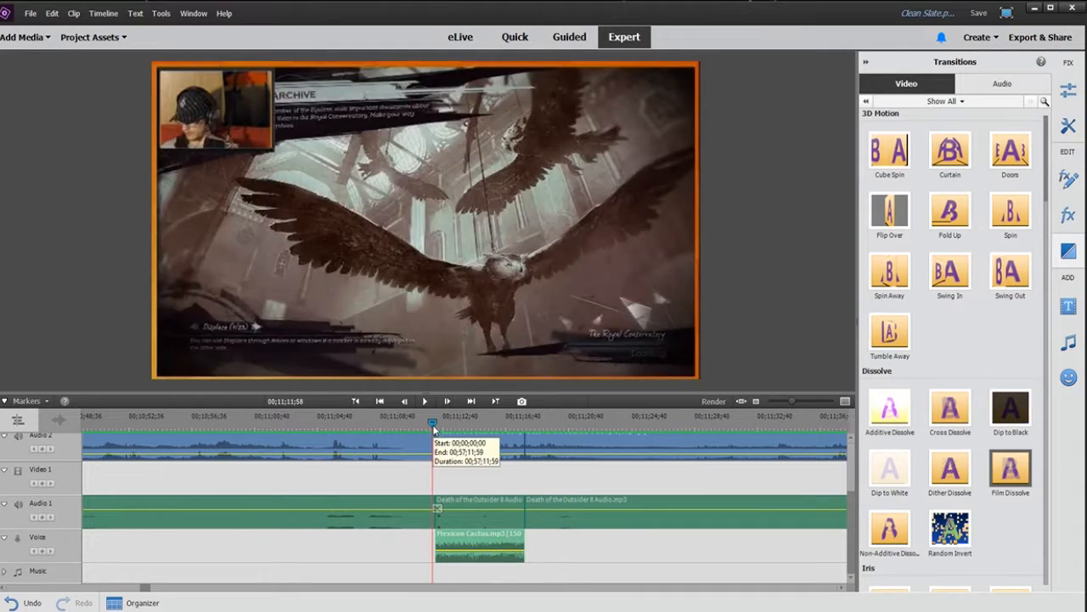
{"action": "key", "text": "space"}
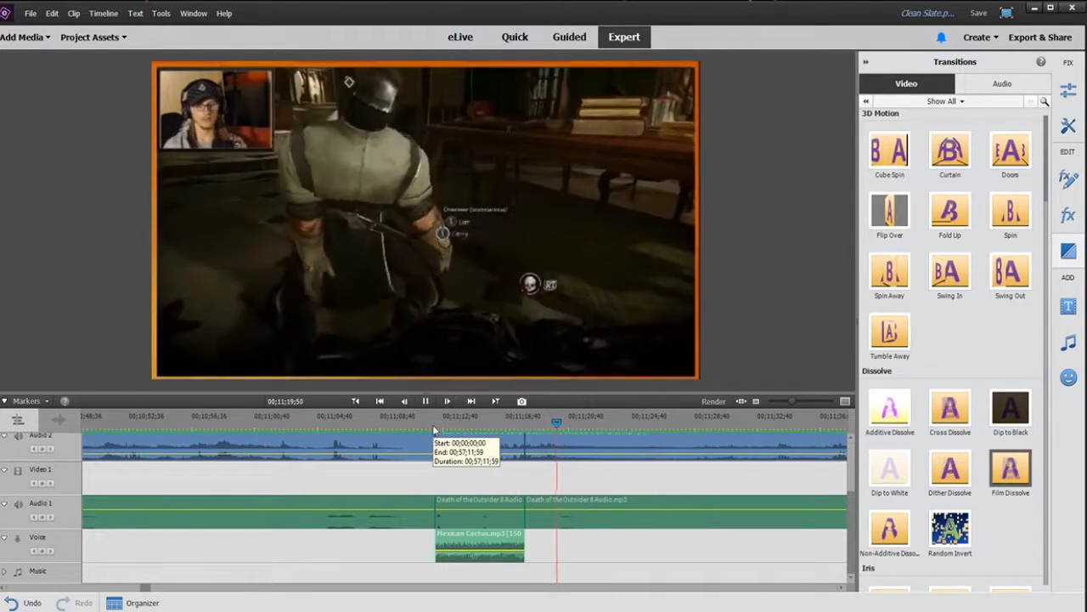
{"action": "key", "text": "space"}
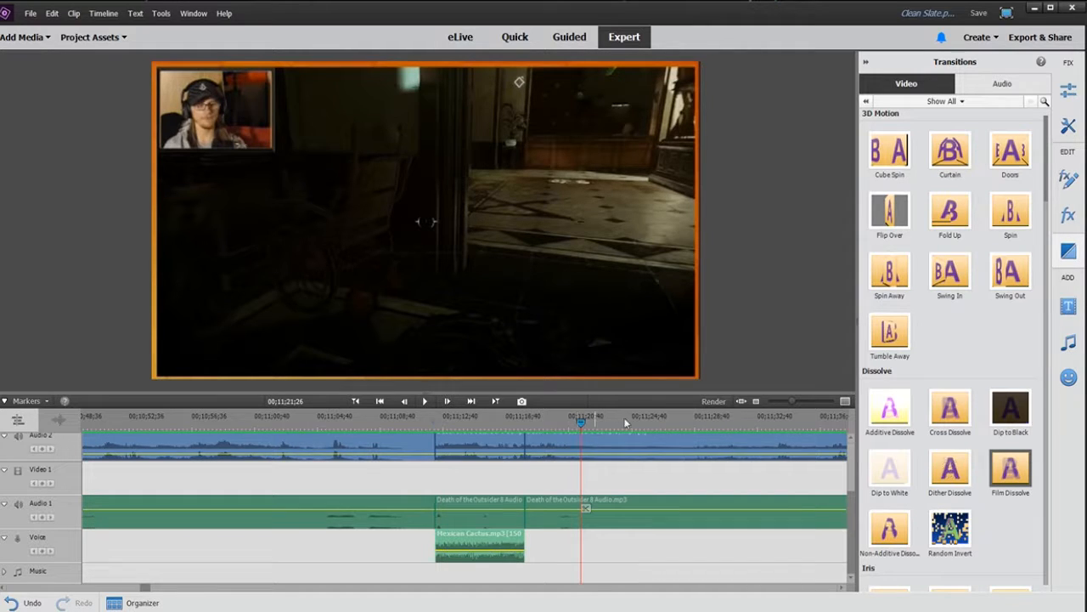
Step: Zoom out to the whole timeline and play the project from the beginning
{"action": "left_click_drag", "start_coordinate": [788, 397], "coordinate": [779, 399]}
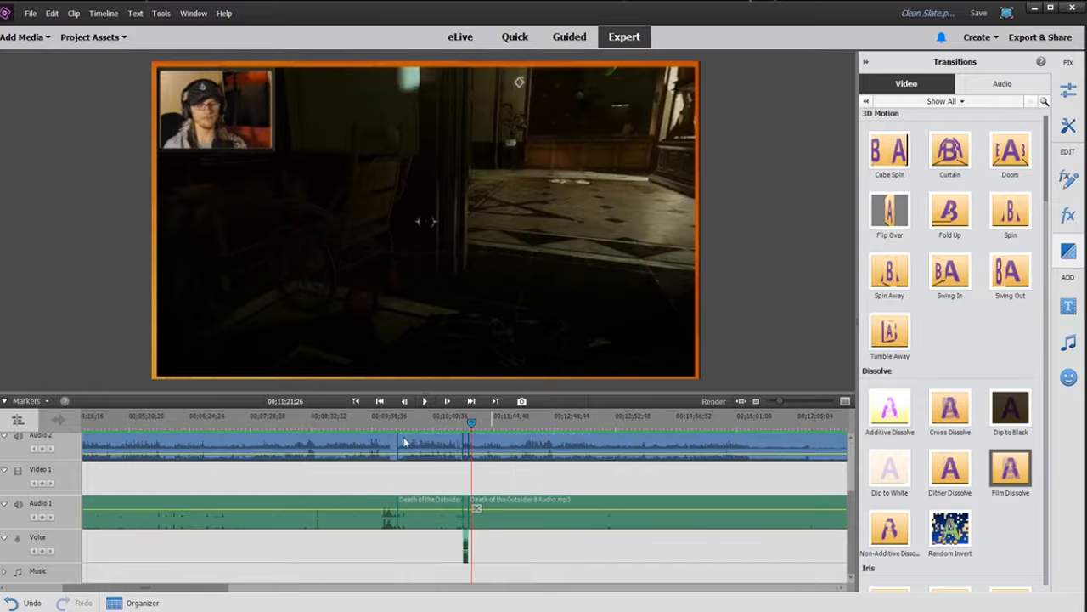
{"action": "scroll", "coordinate": [547, 558], "scroll_direction": "up", "scroll_amount": 2}
{"action": "scroll", "coordinate": [583, 542], "scroll_direction": "down", "scroll_amount": 2}
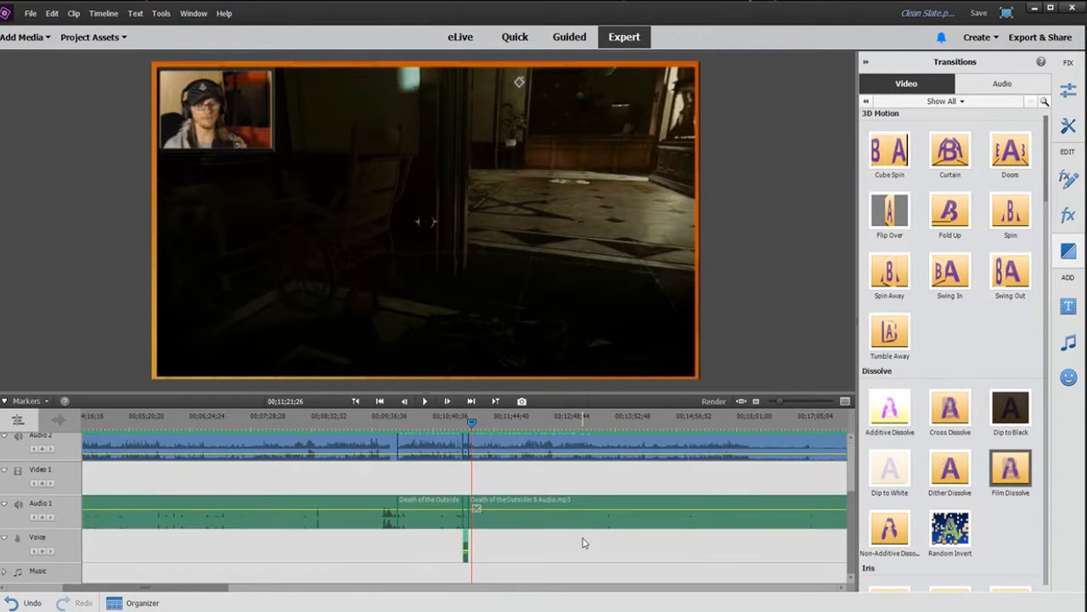
{"action": "left_click_drag", "start_coordinate": [780, 400], "coordinate": [775, 400]}
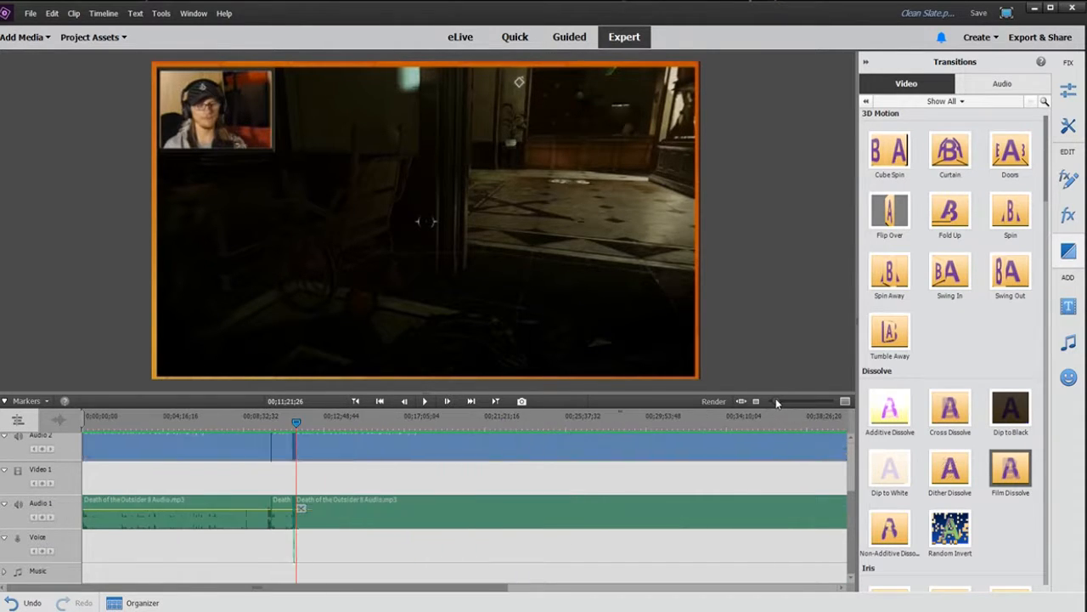
{"action": "scroll", "coordinate": [853, 501], "scroll_direction": "up", "scroll_amount": 2}
{"action": "scroll", "coordinate": [853, 493], "scroll_direction": "up", "scroll_amount": 1}
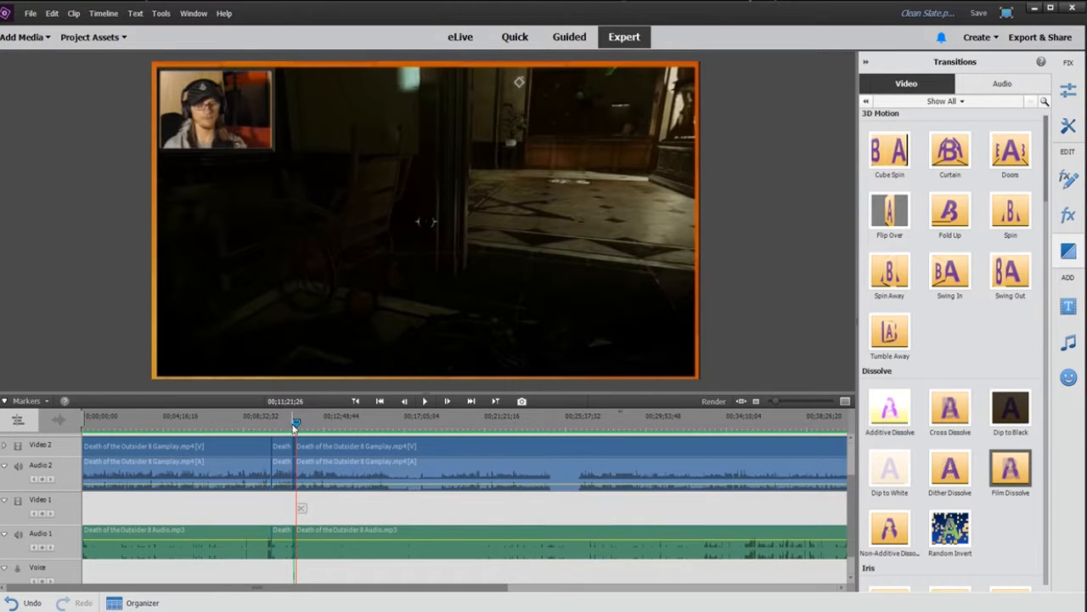
{"action": "key", "text": "Home"}
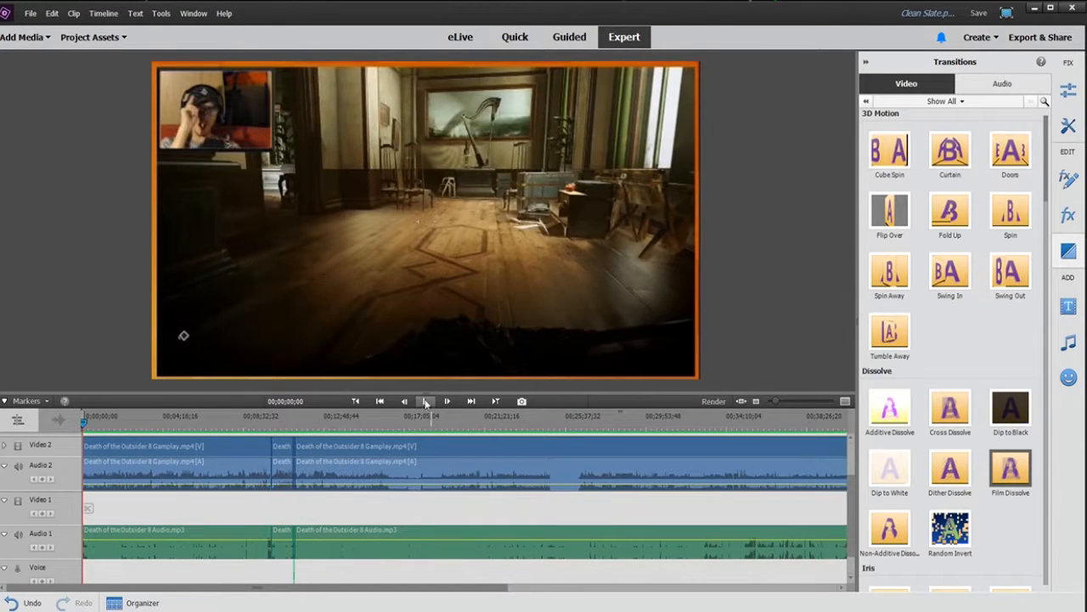
{"action": "left_click", "coordinate": [427, 401]}
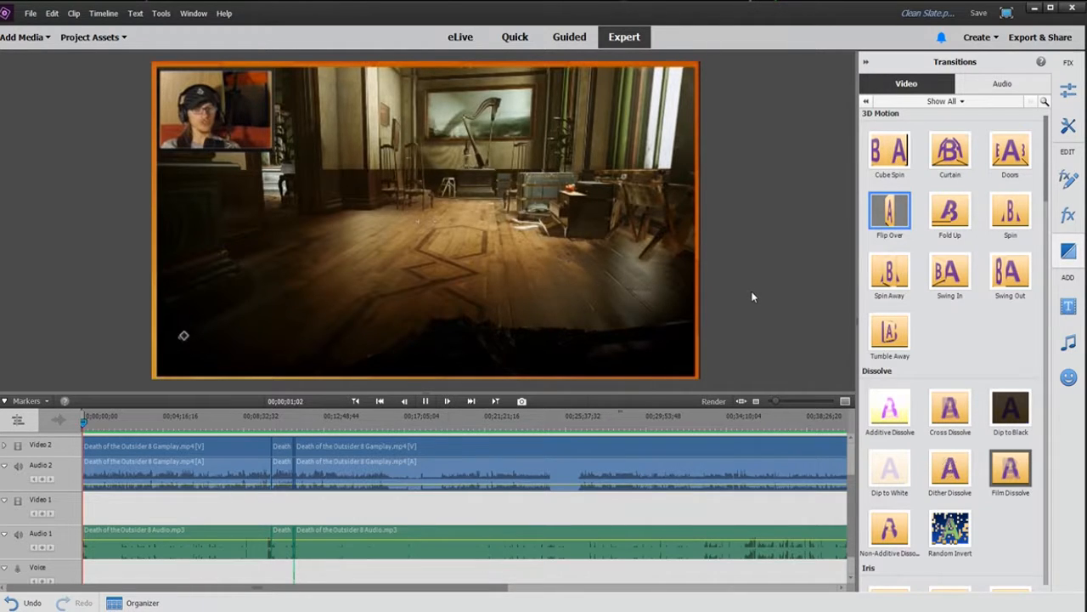
{"action": "key", "text": "space"}
{"action": "key", "text": "Home"}
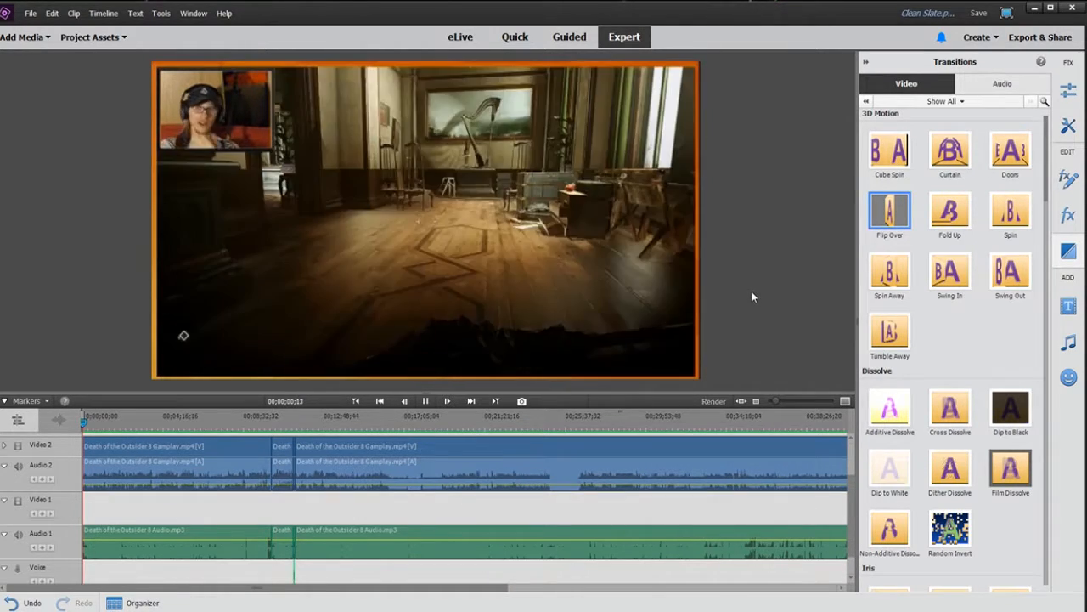
{"action": "key", "text": "space"}
{"action": "key", "text": "space"}
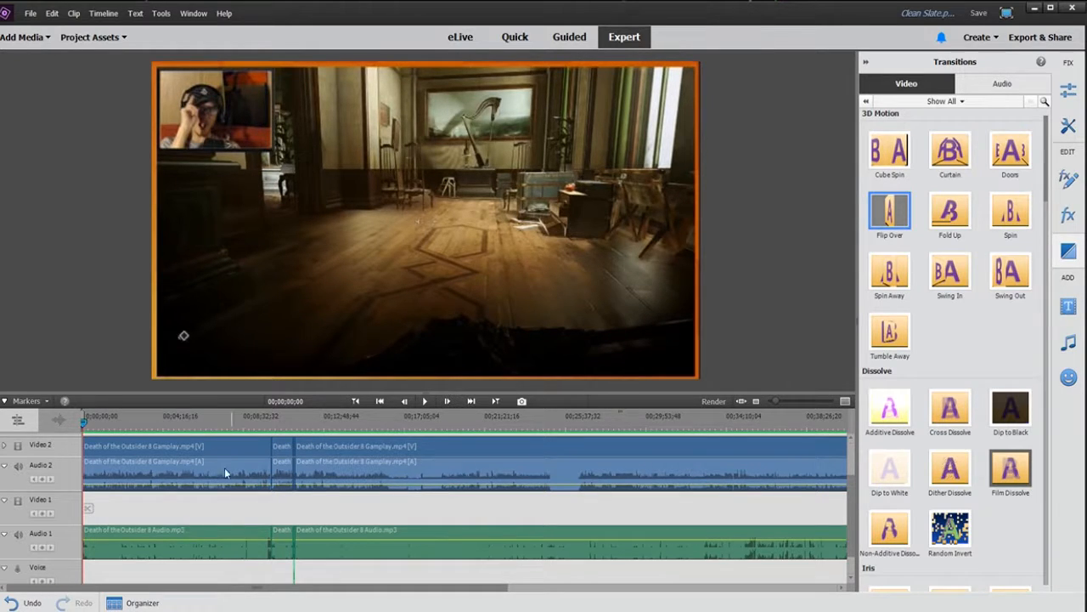
Step: Jump to the next edit point and select the clip segments on either side of it to inspect their grouping
{"action": "key", "text": "Page_Down"}
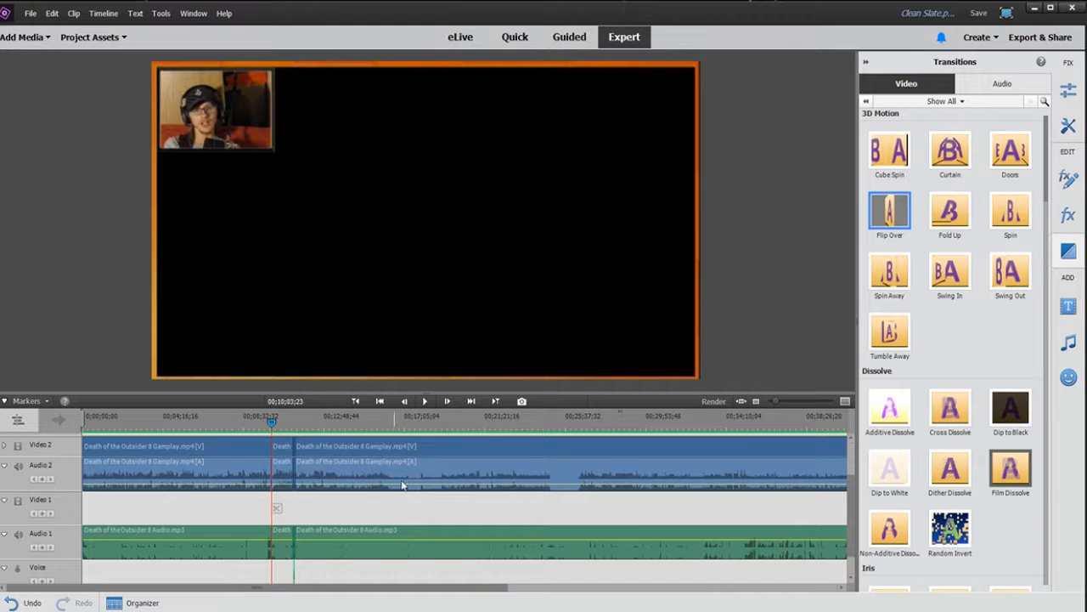
{"action": "left_click", "coordinate": [257, 482]}
{"action": "left_click", "coordinate": [242, 530], "text": "shift"}
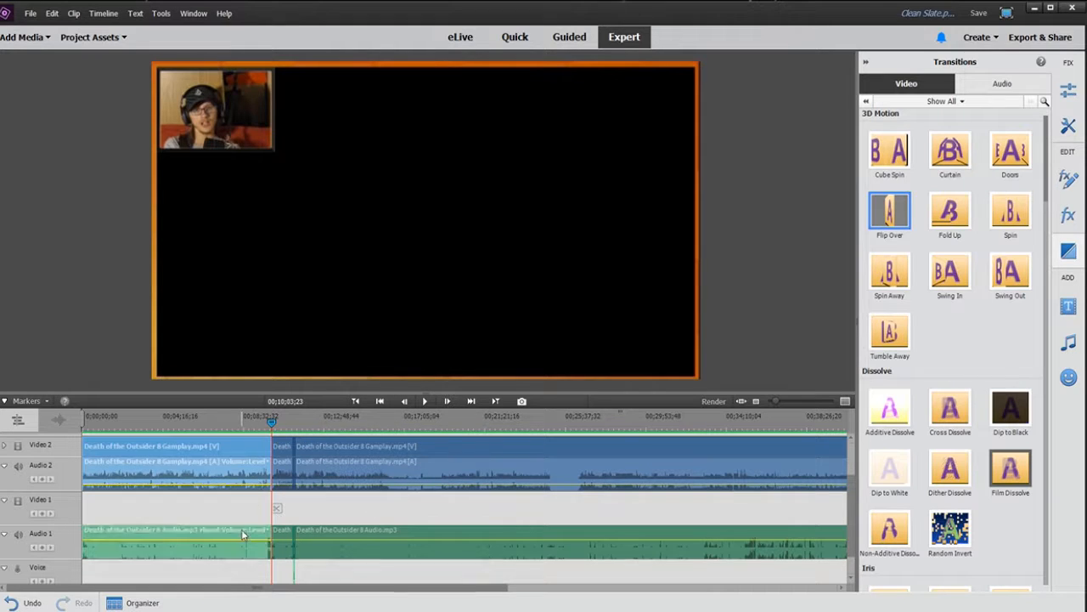
{"action": "left_click", "coordinate": [236, 503]}
{"action": "left_click", "coordinate": [239, 548]}
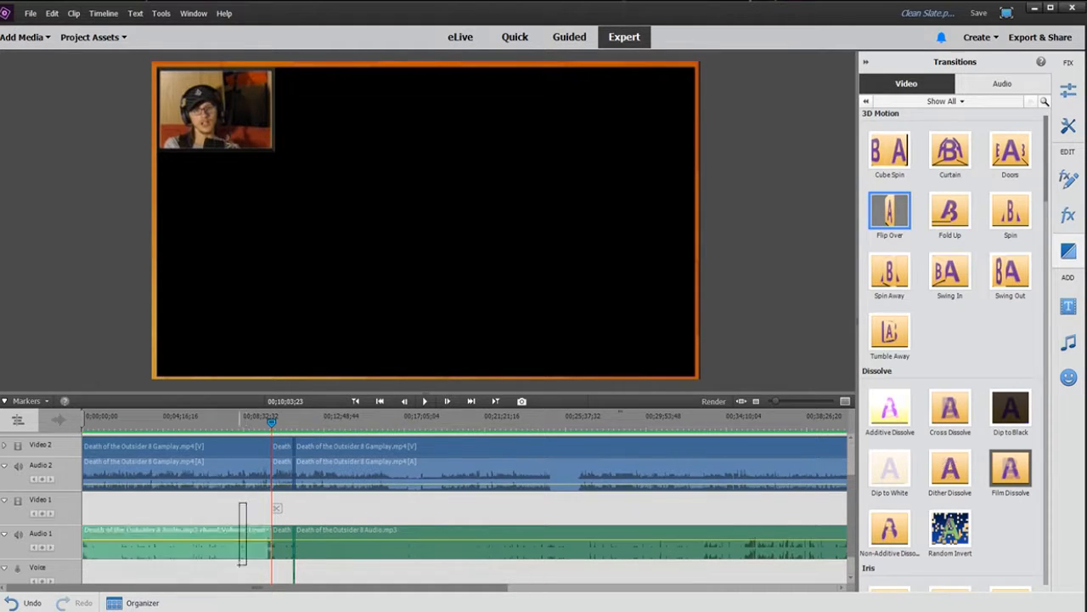
{"action": "left_click", "coordinate": [232, 445], "text": "shift"}
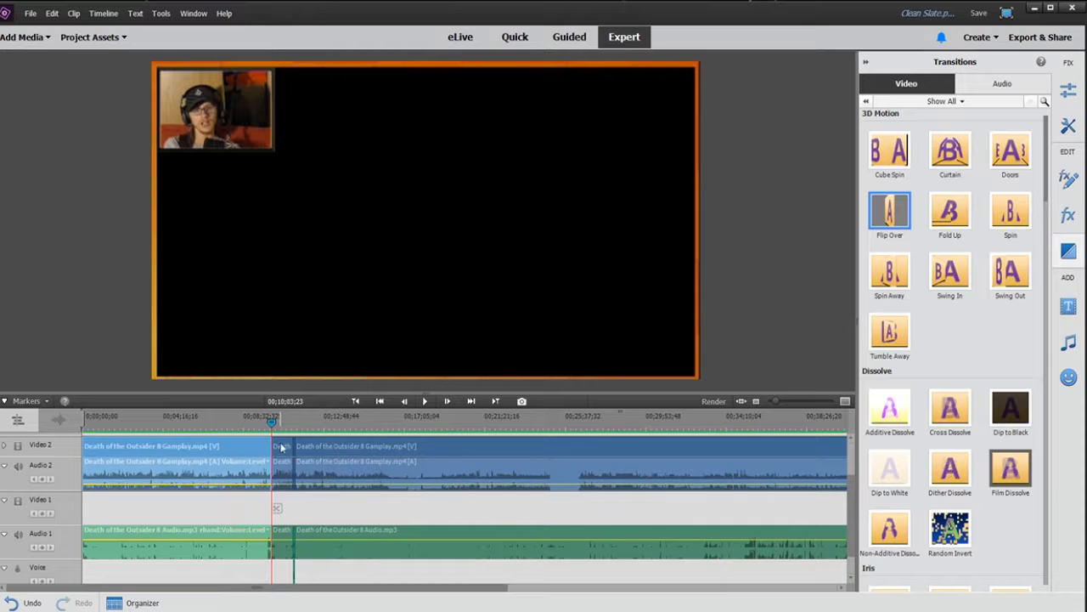
{"action": "left_click_drag", "start_coordinate": [487, 508], "coordinate": [714, 594]}
{"action": "left_click_drag", "start_coordinate": [420, 568], "coordinate": [637, 539]}
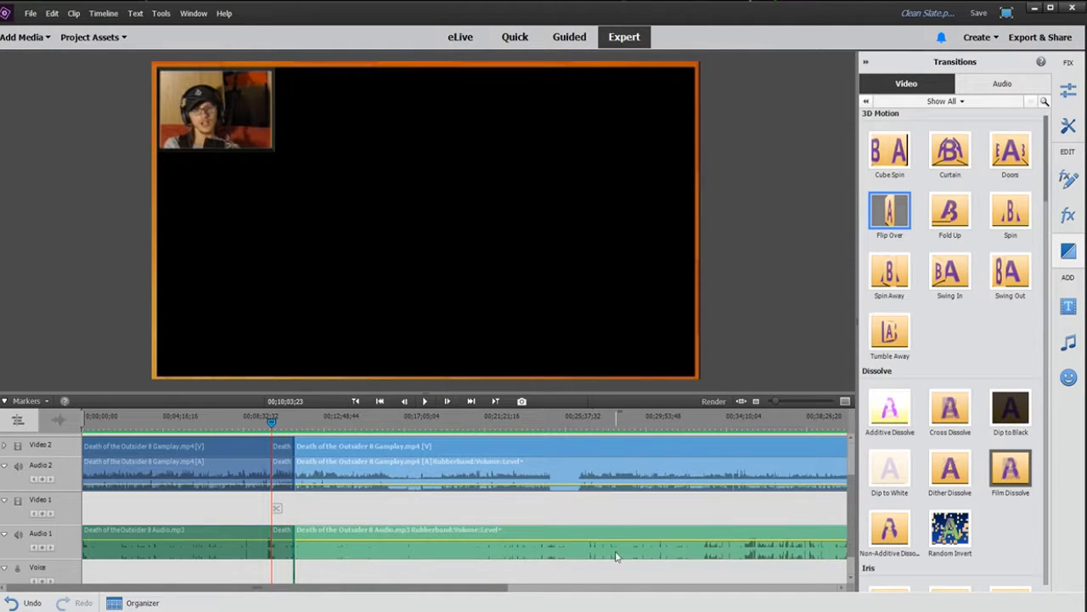
{"action": "left_click", "coordinate": [470, 510]}
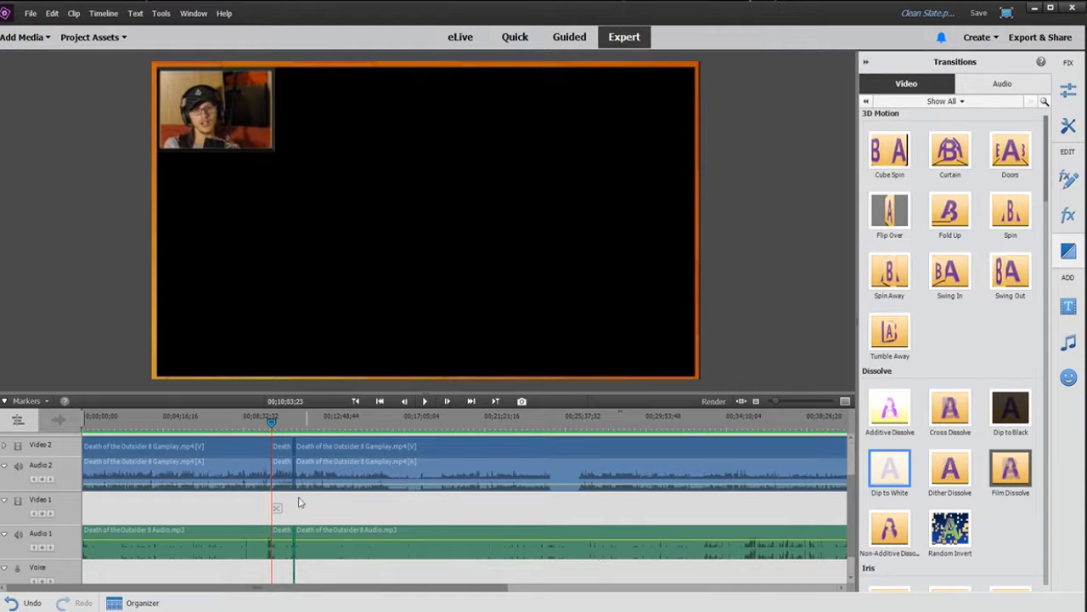
Step: Split all tracks at about 00;22;10;06 and undo the split
{"action": "left_click", "coordinate": [501, 426]}
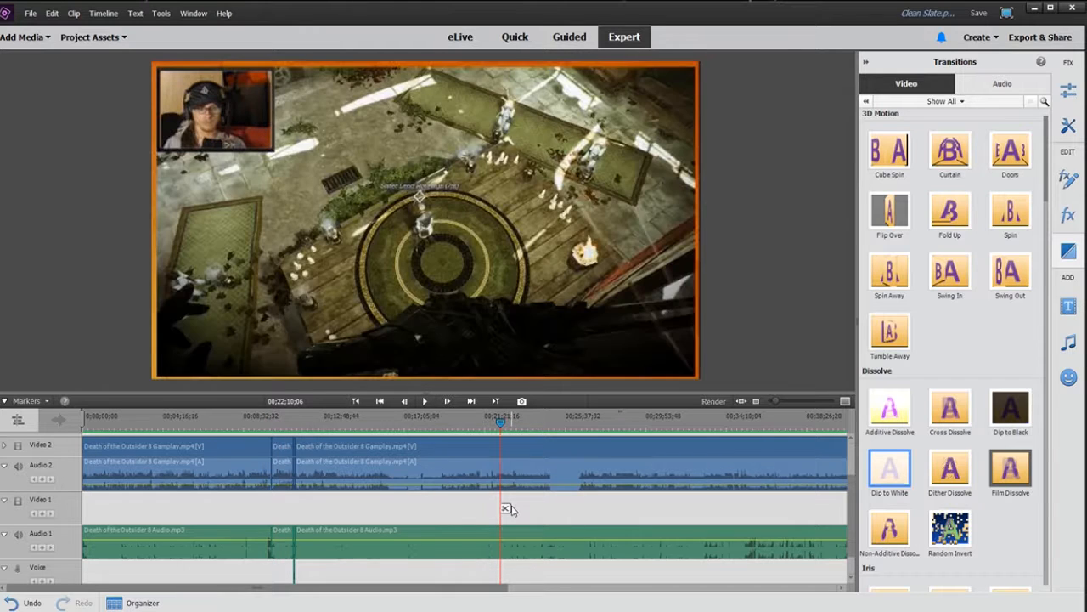
{"action": "key", "text": "ctrl+k"}
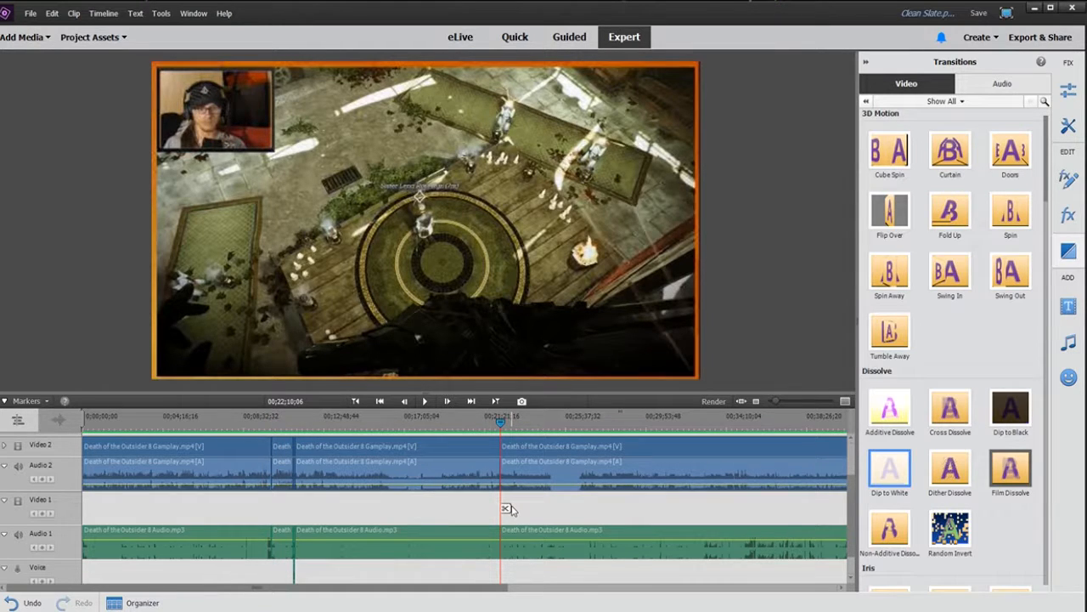
{"action": "key", "text": "ctrl+z"}
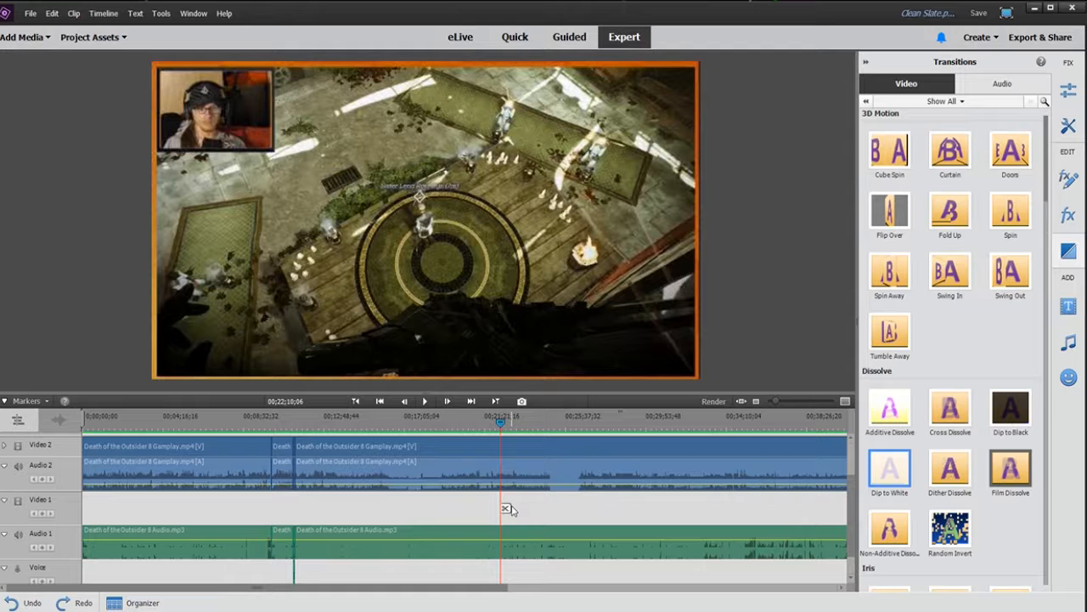
Step: Split the clips at about 00;11;16;13 inside the sped-up segment and undo the split
{"action": "scroll", "coordinate": [729, 497], "scroll_direction": "down", "scroll_amount": 1}
{"action": "scroll", "coordinate": [729, 497], "scroll_direction": "up", "scroll_amount": 1}
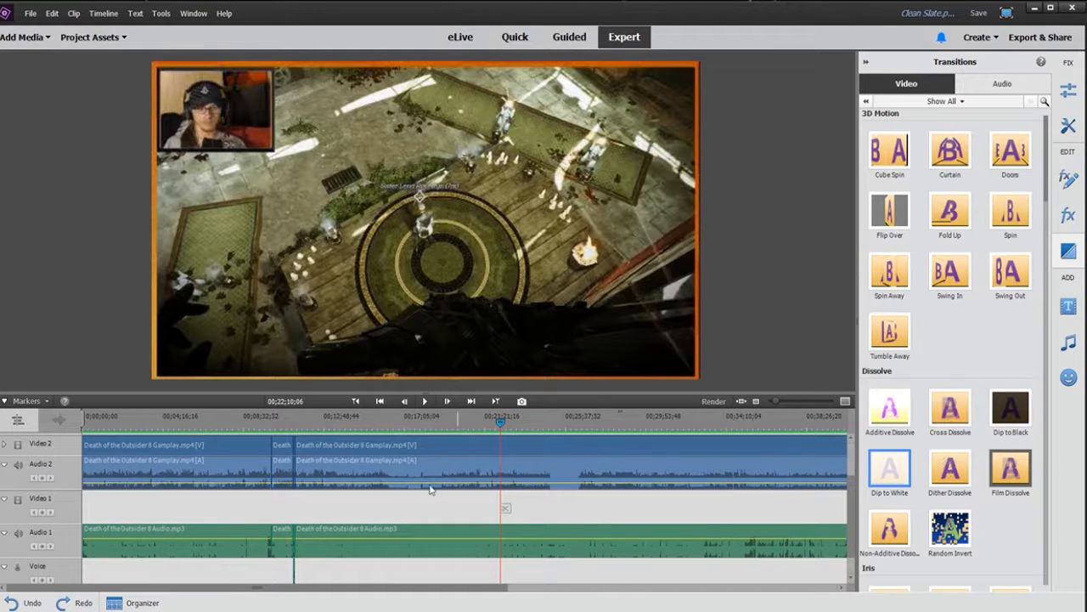
{"action": "left_click", "coordinate": [296, 431]}
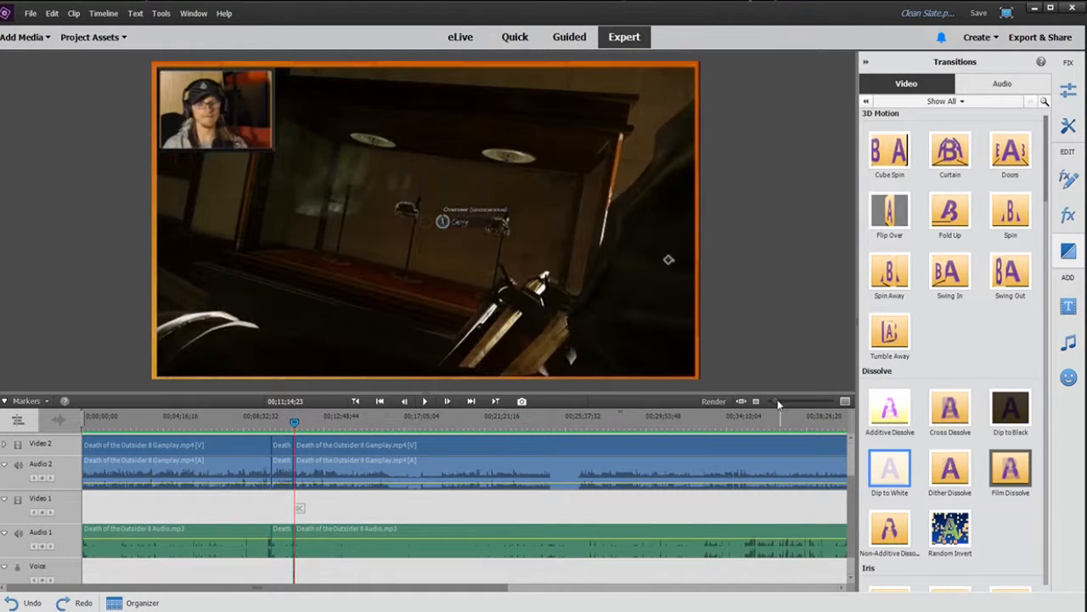
{"action": "left_click_drag", "start_coordinate": [777, 400], "coordinate": [796, 400]}
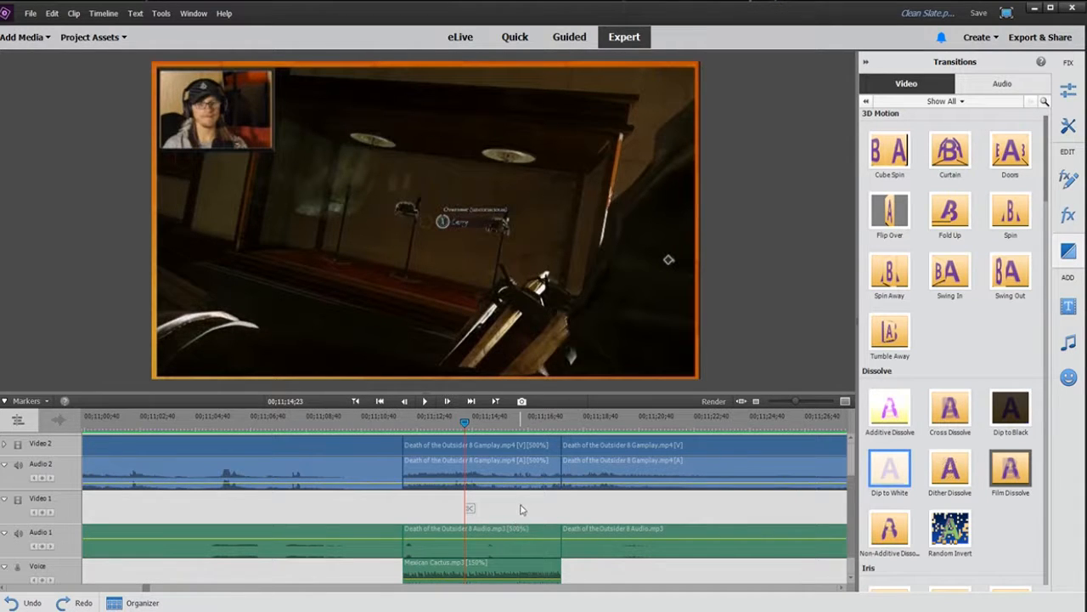
{"action": "left_click", "coordinate": [516, 432]}
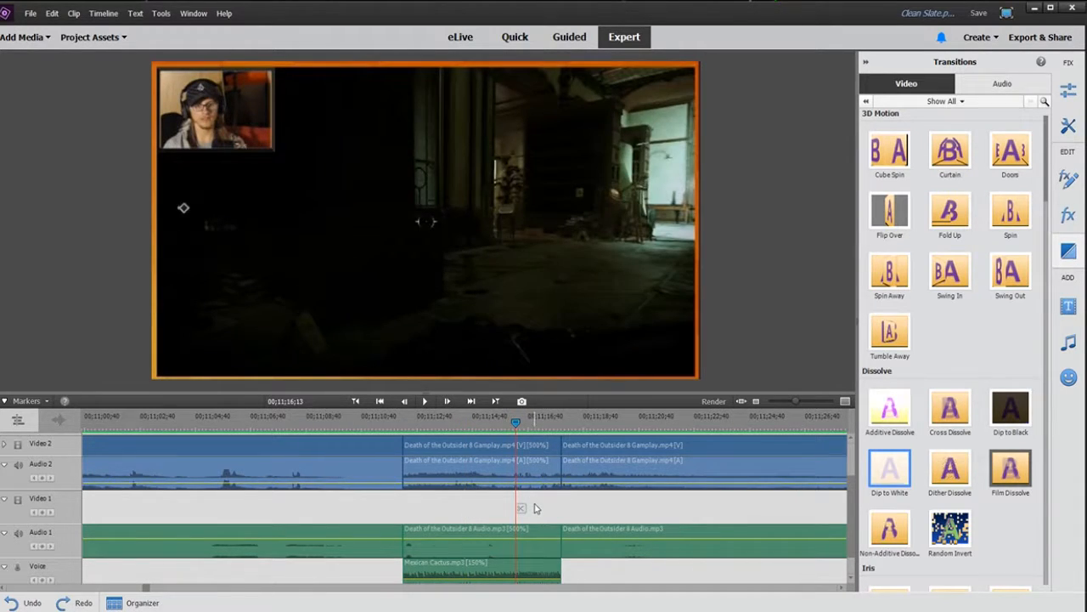
{"action": "key", "text": "ctrl+k"}
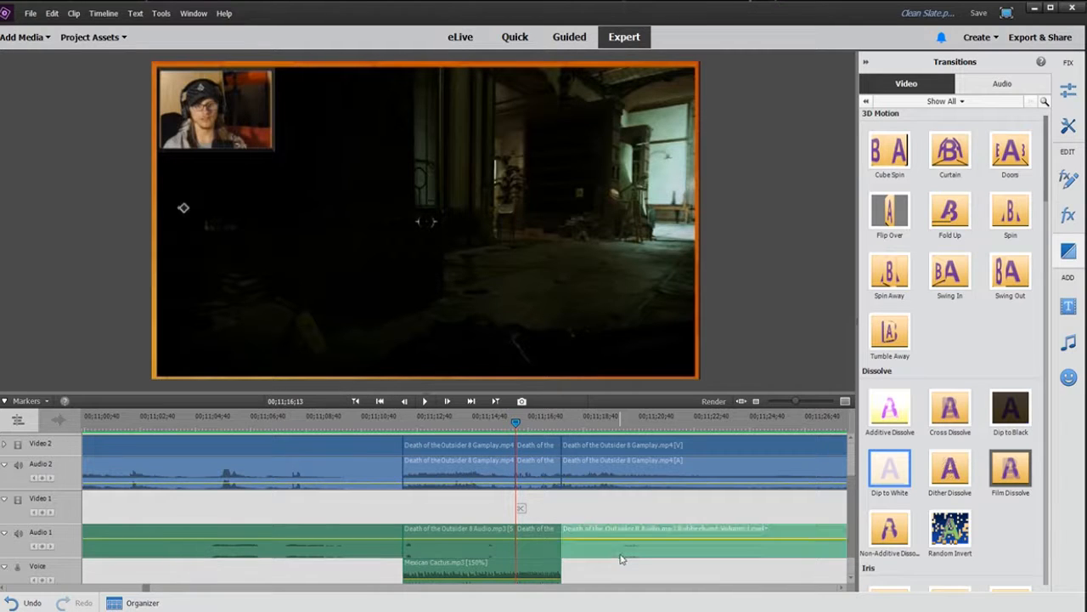
{"action": "left_click", "coordinate": [553, 429]}
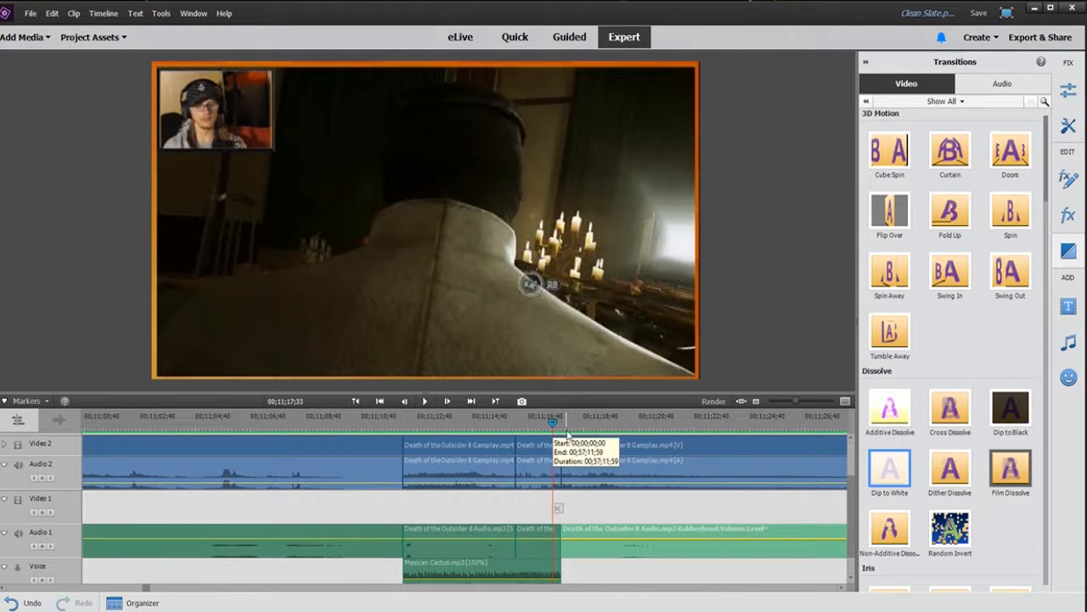
{"action": "key", "text": "ctrl+z"}
{"action": "left_click_drag", "start_coordinate": [795, 400], "coordinate": [781, 399]}
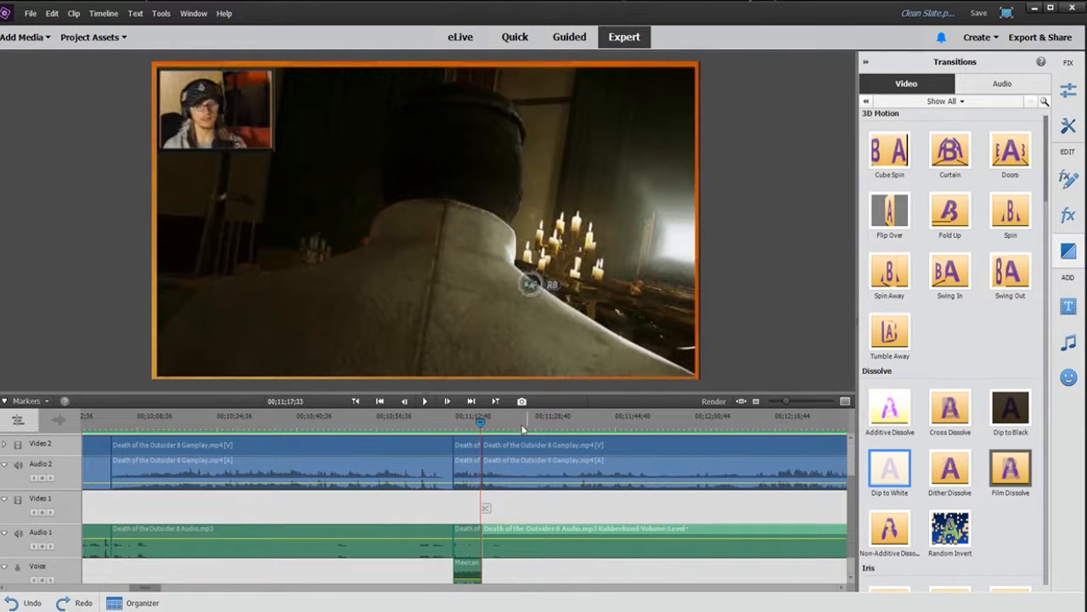
{"action": "left_click_drag", "start_coordinate": [481, 421], "coordinate": [276, 450]}
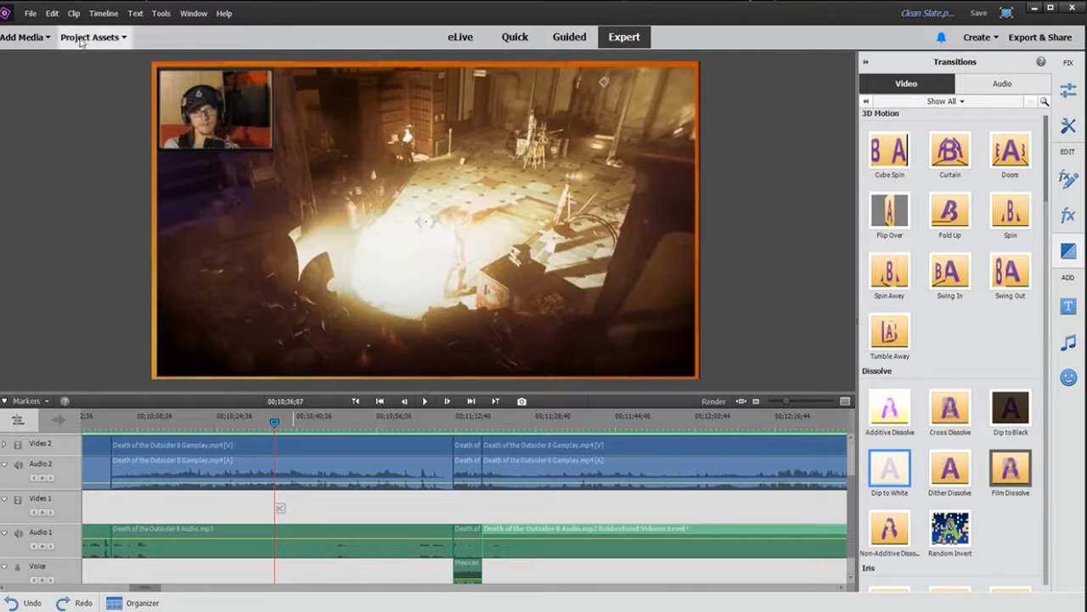
{"action": "left_click", "coordinate": [52, 14]}
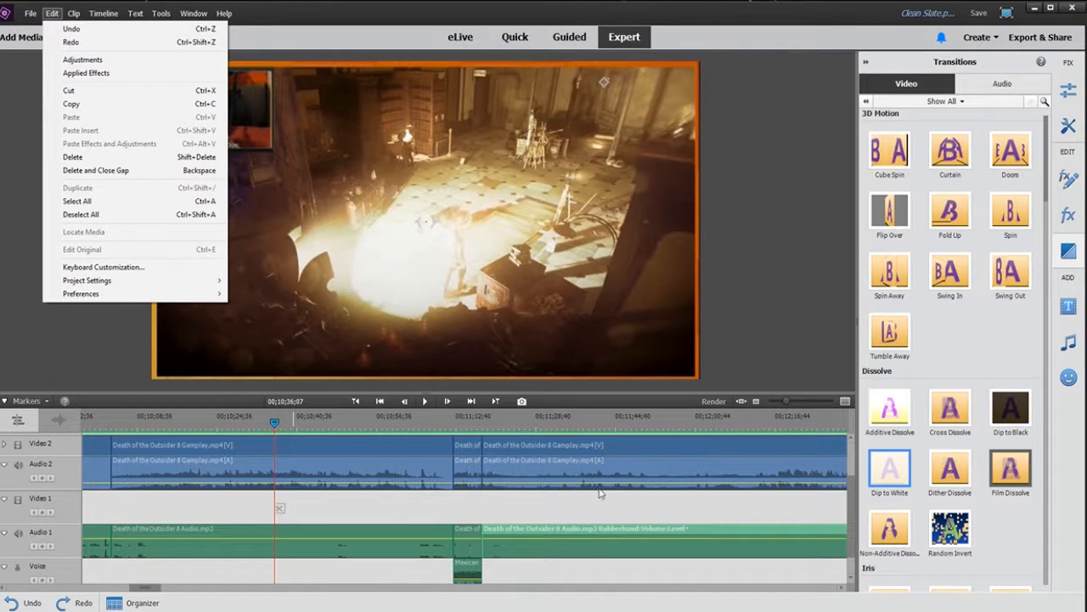
{"action": "left_click", "coordinate": [616, 508]}
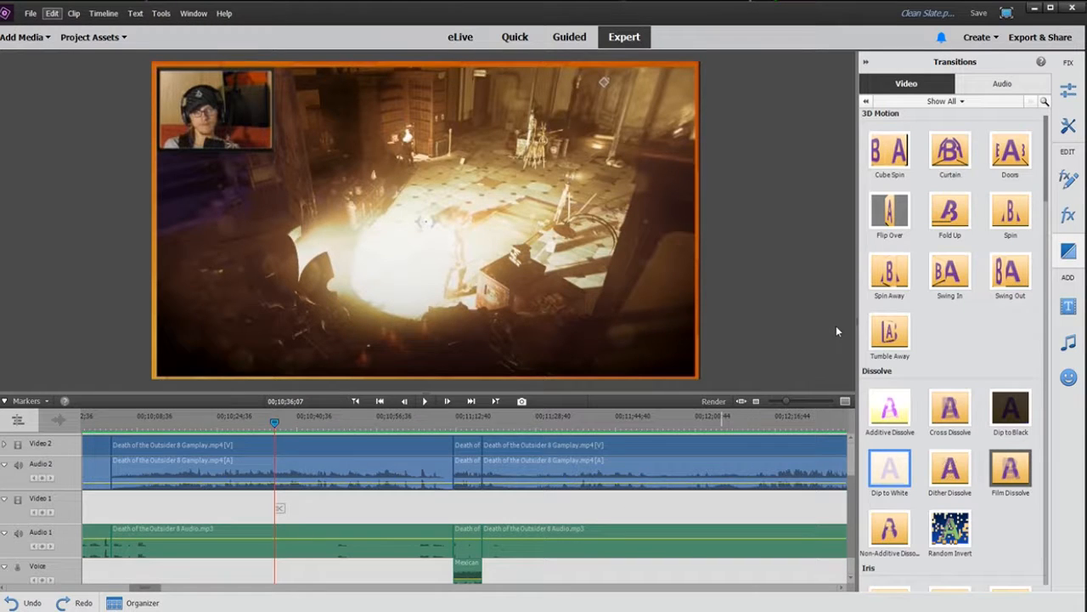